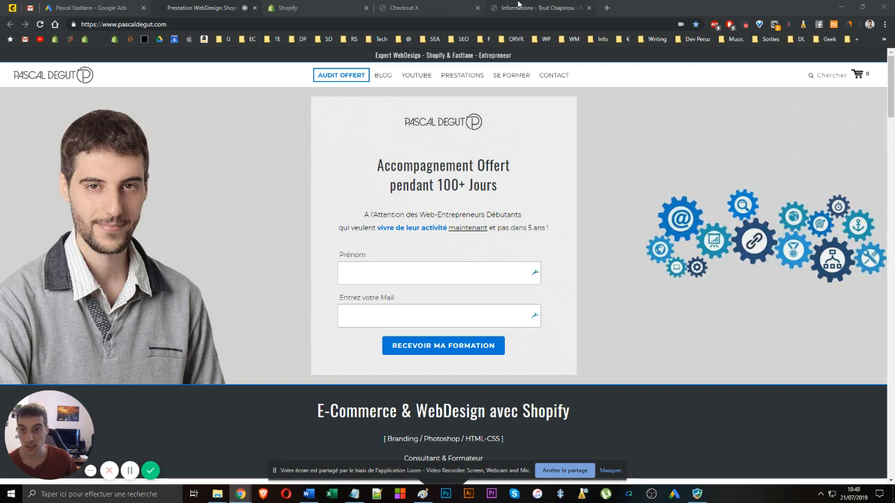
Look over the Tout Chapinou checkout page and order the Audit Vidéo (20 Min) on the WebDesign site to open its checkout
click(518, 5)
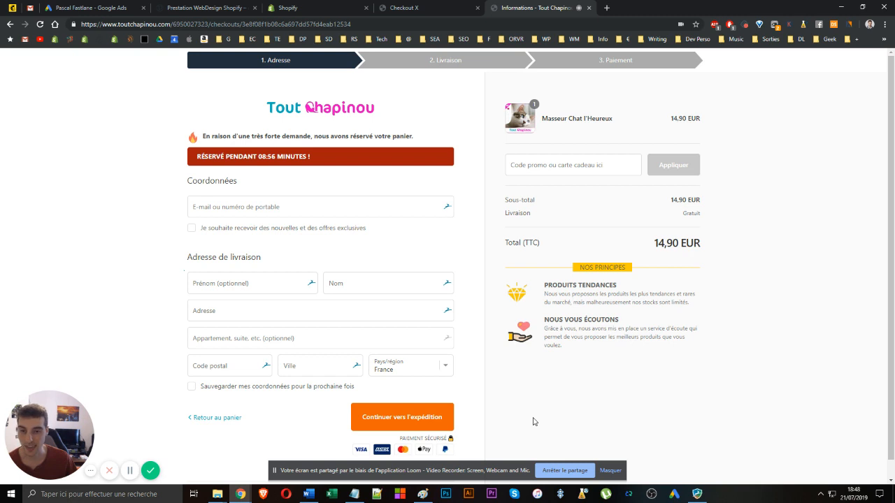
click(213, 5)
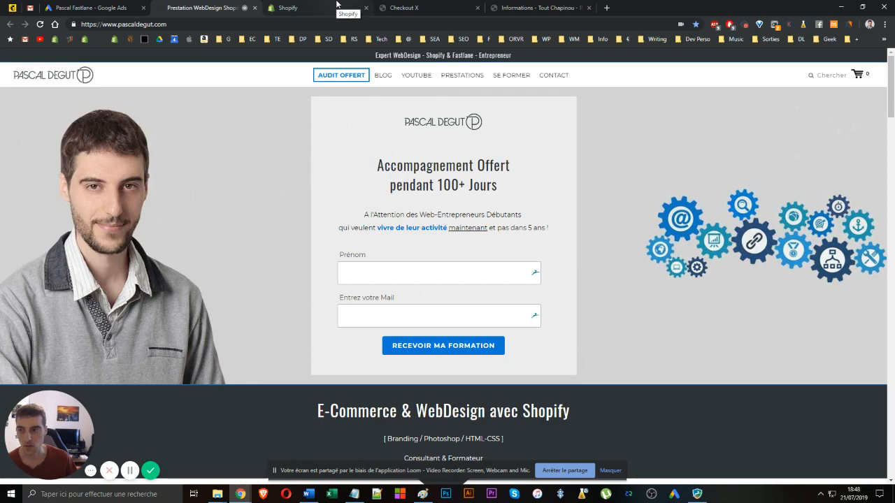
click(853, 85)
scroll(355, 251, down, 7)
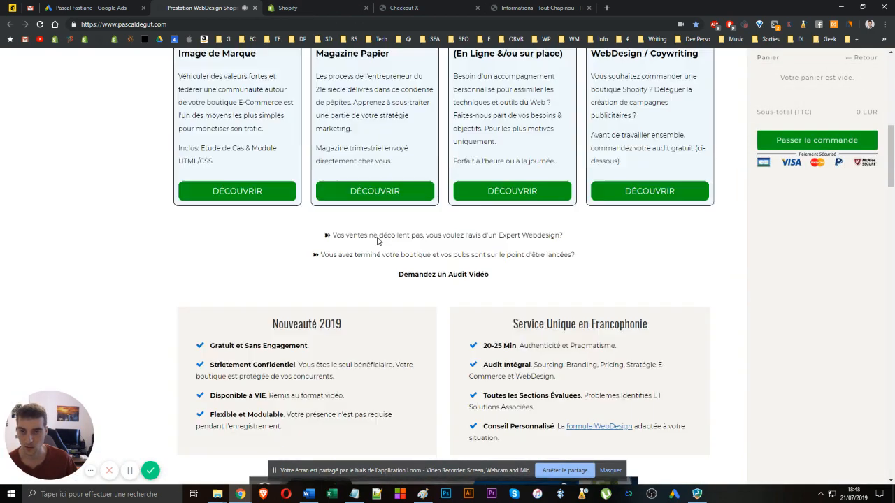
scroll(377, 240, down, 12)
click(569, 341)
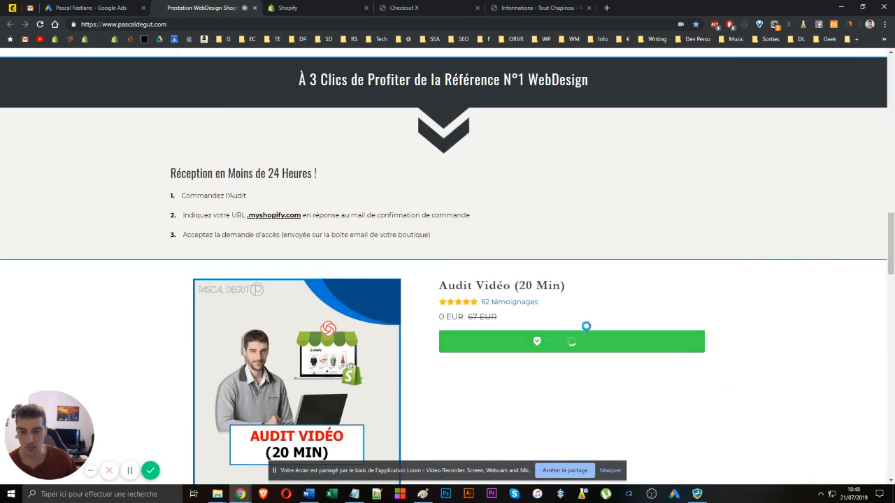
click(794, 169)
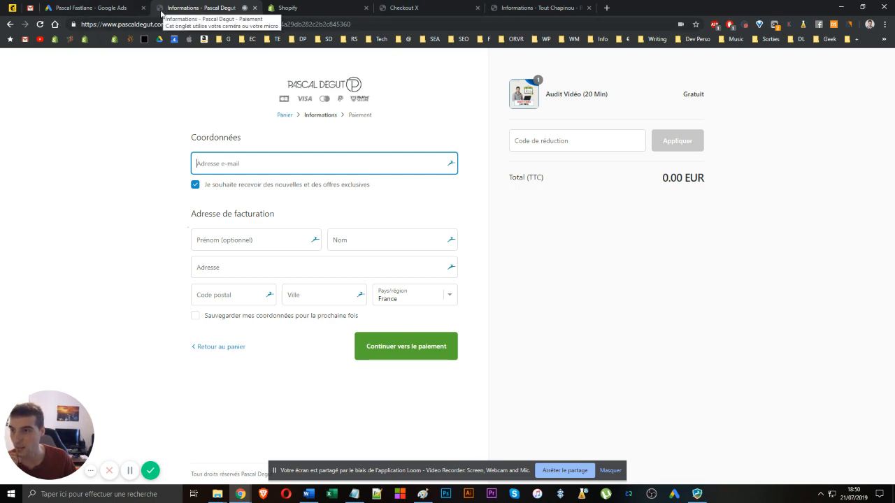
Return from the audit checkout to the beginning of the WebDesign site's home page
click(13, 28)
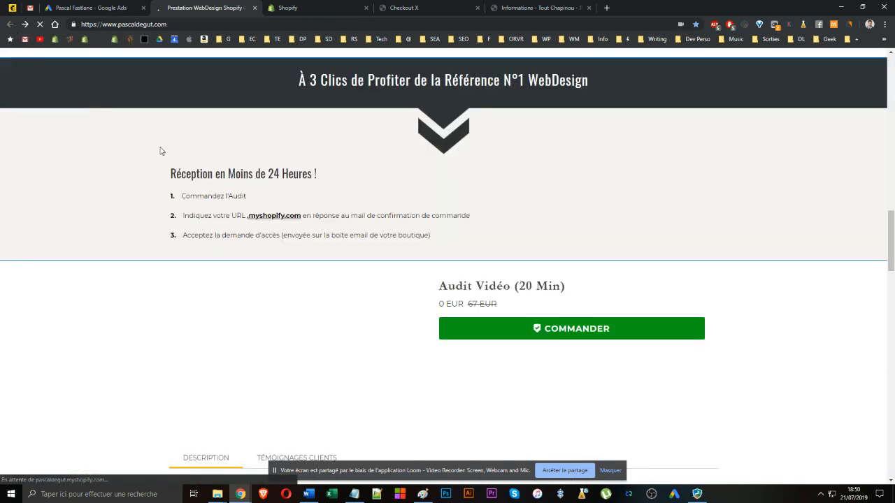
scroll(160, 149, up, 4)
scroll(184, 185, up, 3)
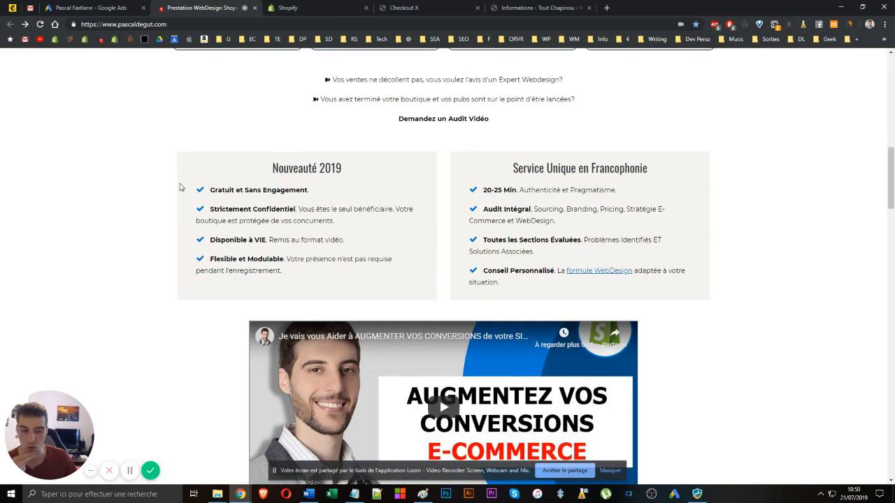
scroll(178, 187, up, 10)
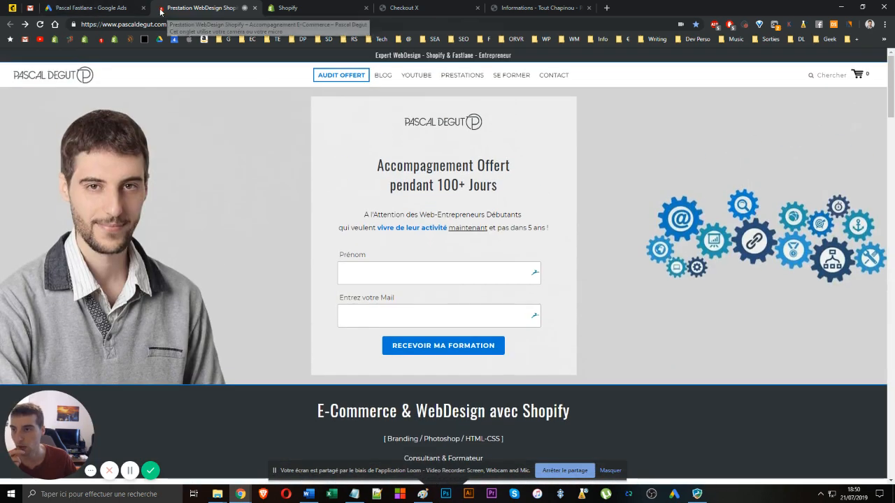
Open the Checkout X dashboard, close the support chat, and examine the conversion, upsell and email recovery metrics
click(327, 7)
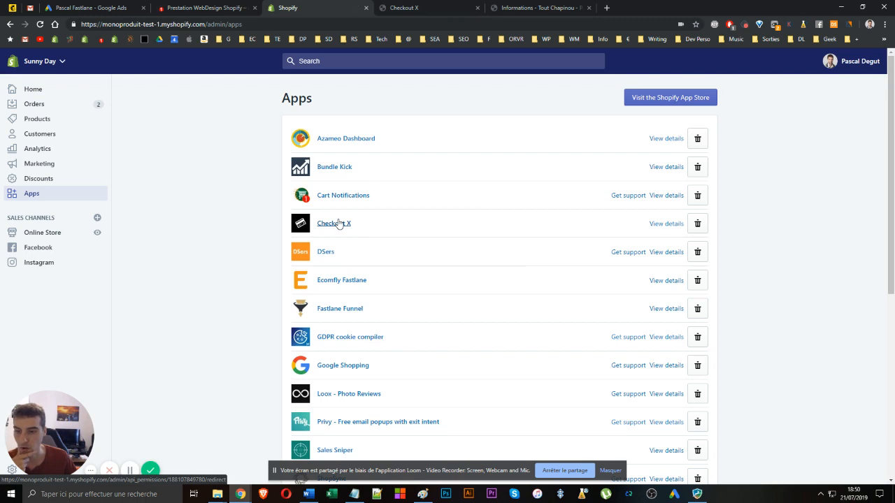
click(415, 6)
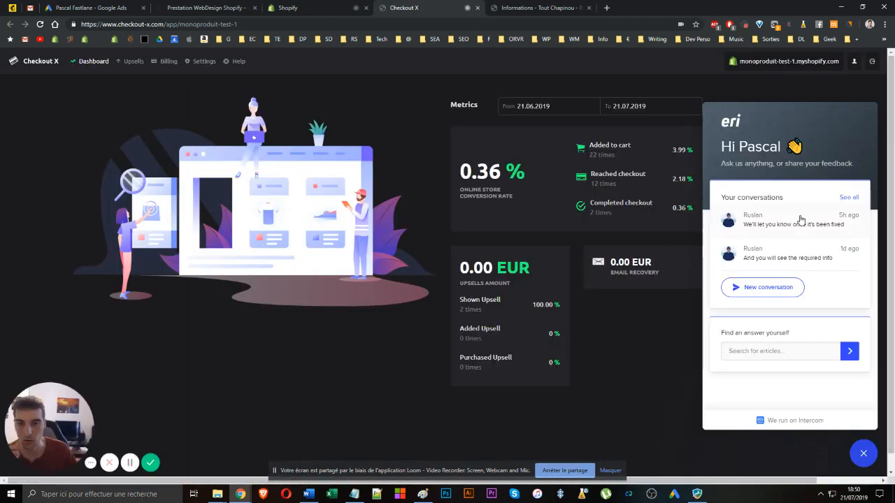
click(864, 454)
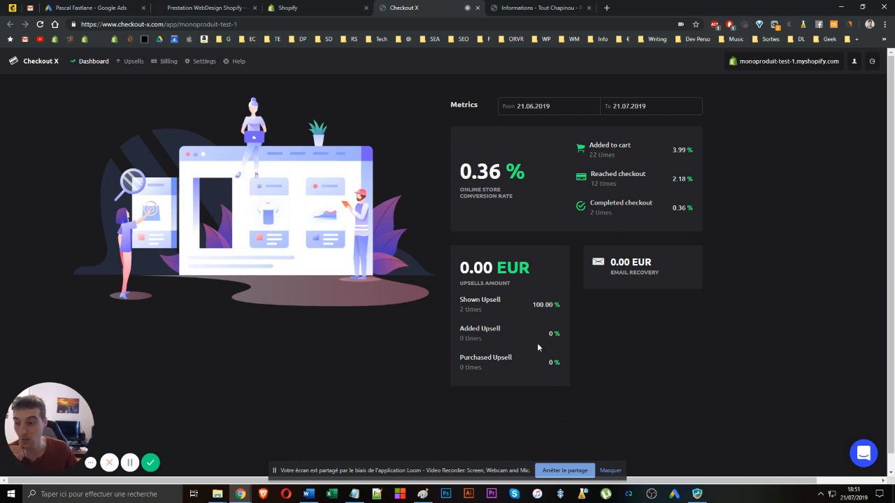
drag(606, 259, 678, 278)
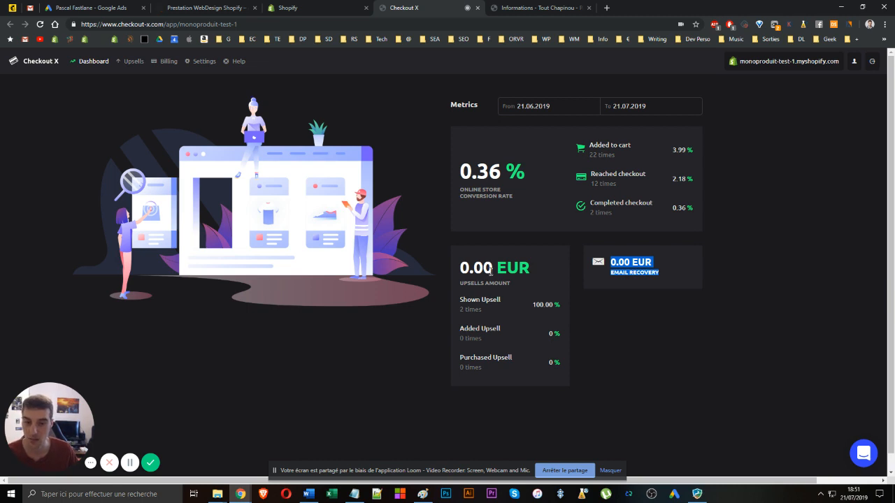
triple_click(619, 264)
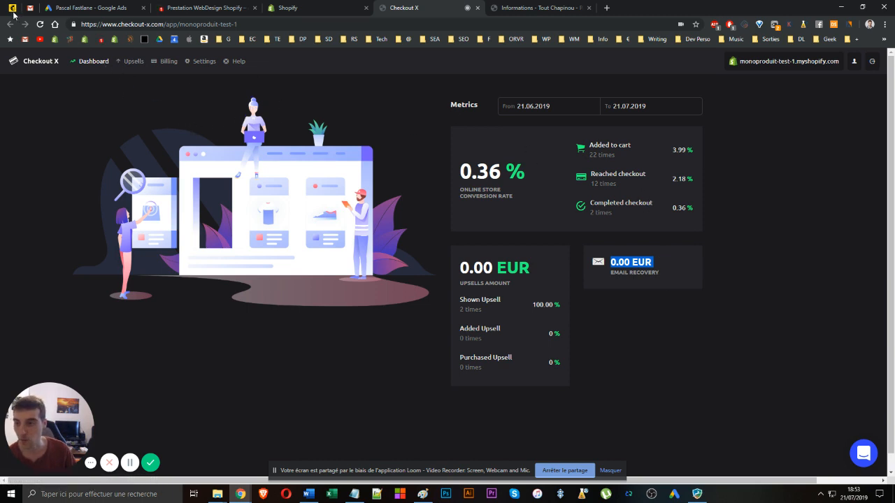
Open the Checkout X upsells list and view the trigger product MoustiKiller™ - PROMO on the Sunny Day storefront
click(134, 61)
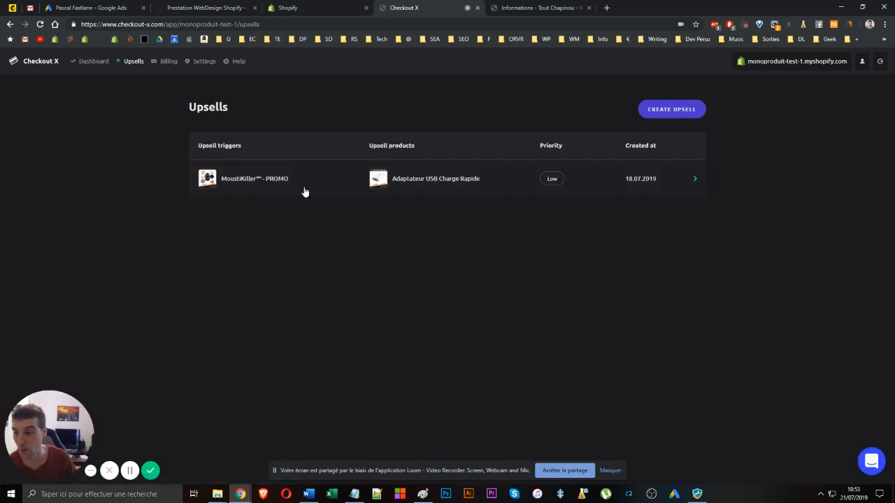
drag(248, 145, 201, 143)
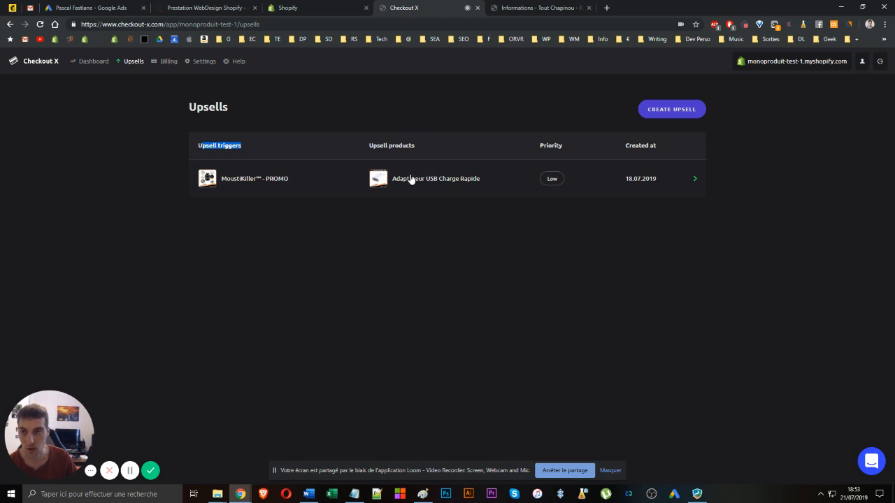
right_click(131, 39)
click(245, 45)
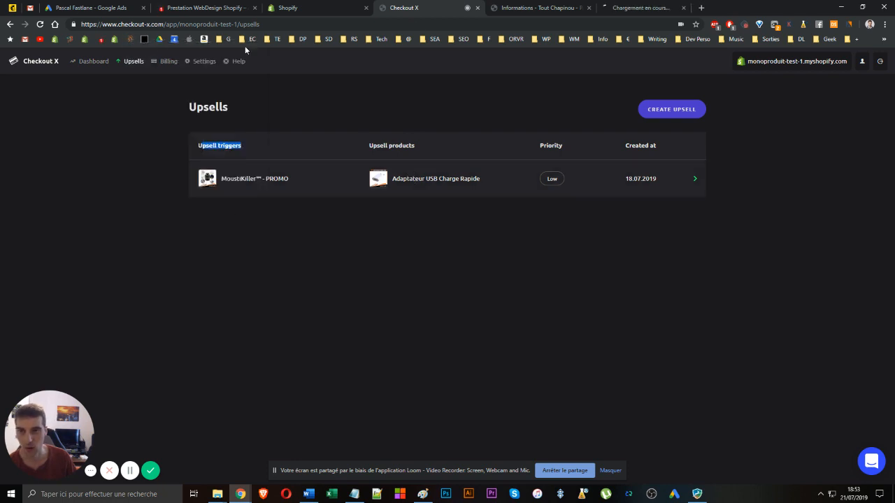
click(567, 8)
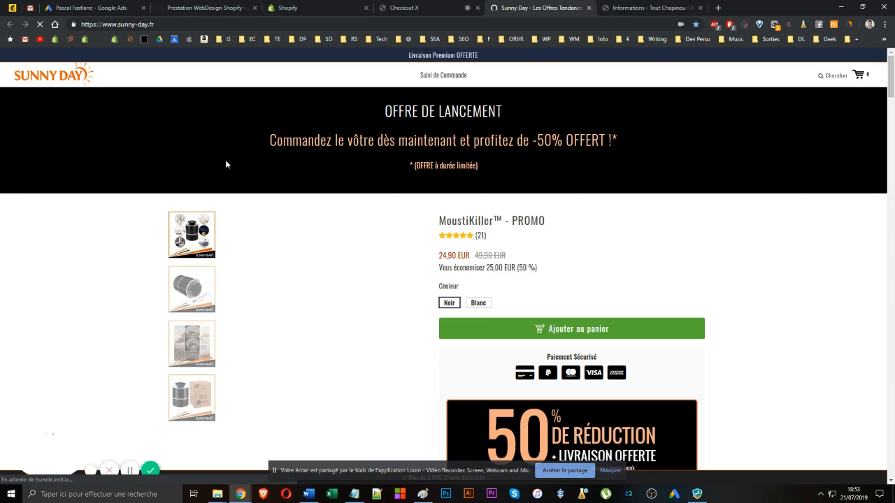
scroll(291, 214, down, 5)
scroll(298, 219, up, 5)
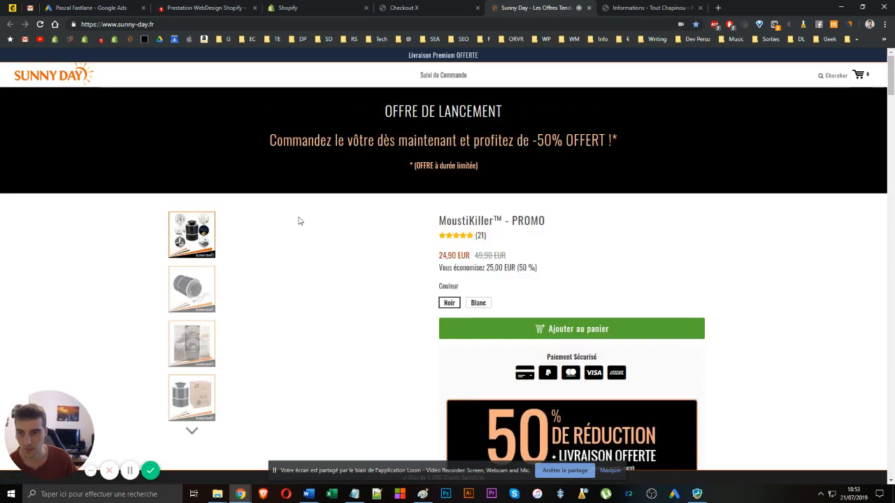
Open the MoustiKiller™ - PROMO upsell in Checkout X and review its available priority options
click(403, 8)
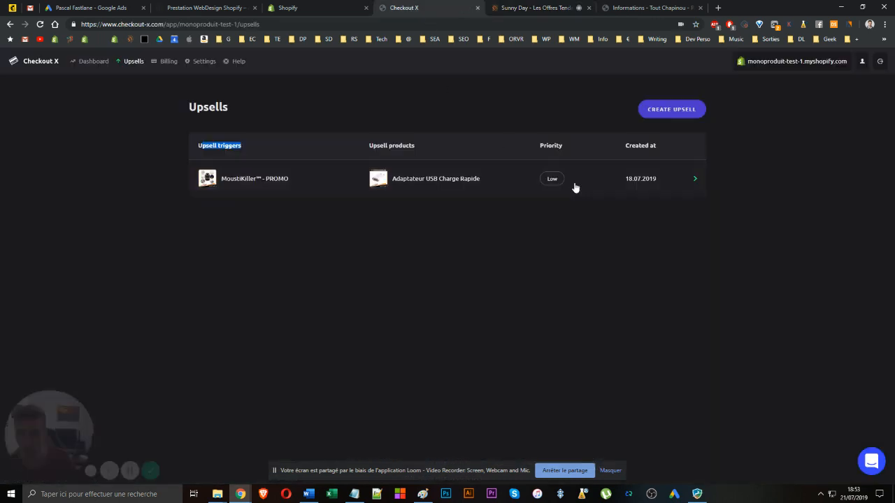
click(611, 179)
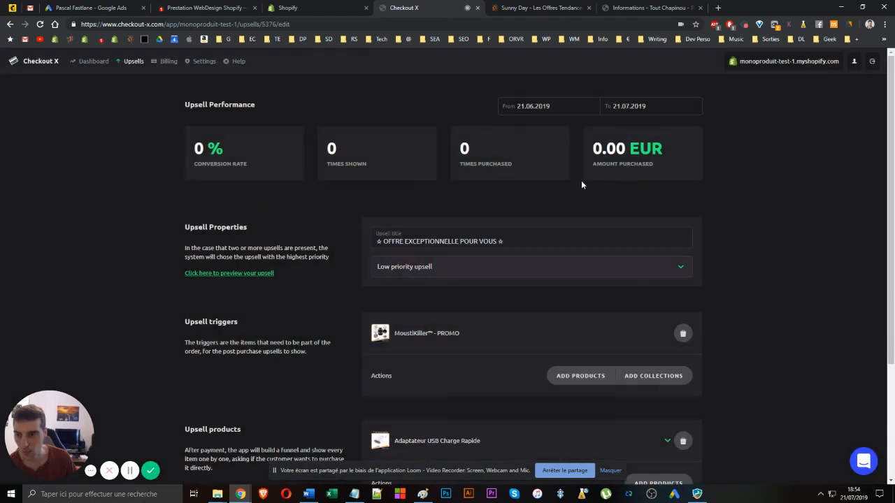
click(421, 270)
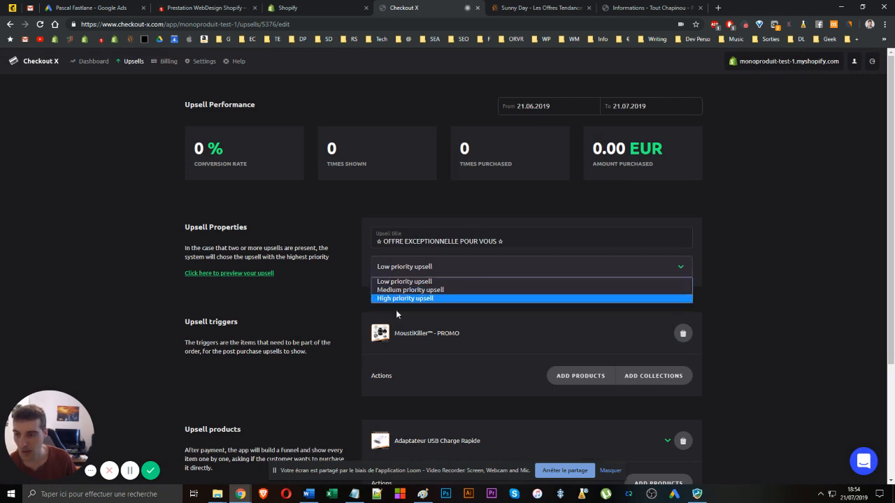
click(434, 266)
scroll(432, 266, down, 2)
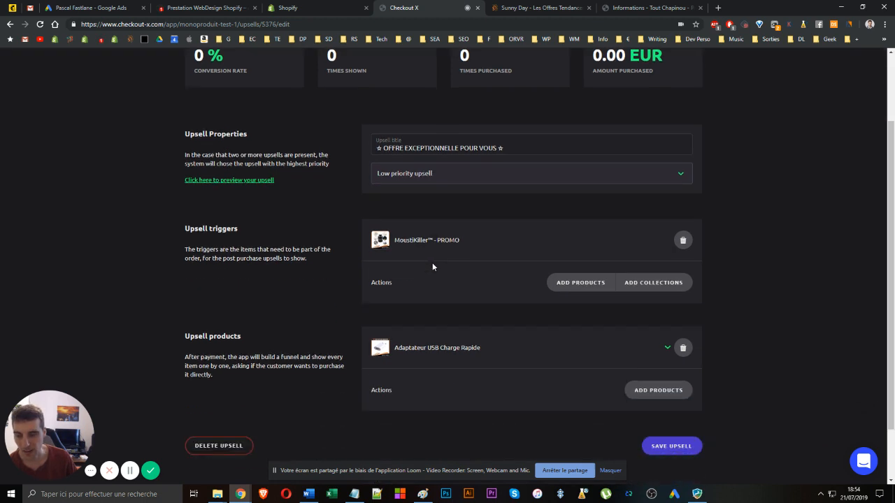
Examine how the upsell's trigger product, offered product and priority settings are configured
drag(184, 230, 260, 234)
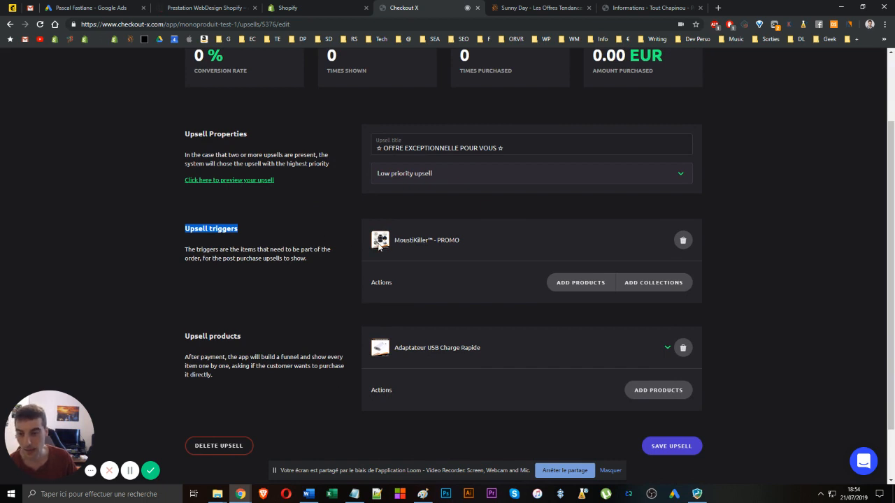
click(404, 173)
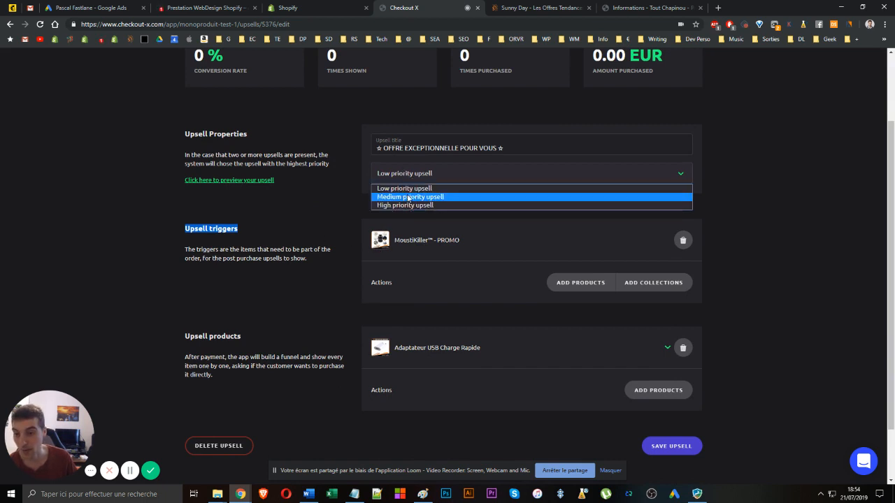
click(351, 218)
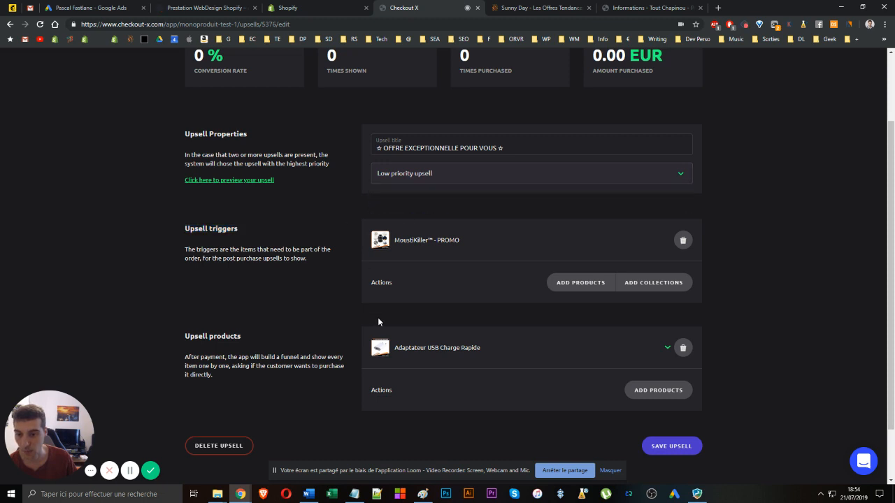
triple_click(205, 332)
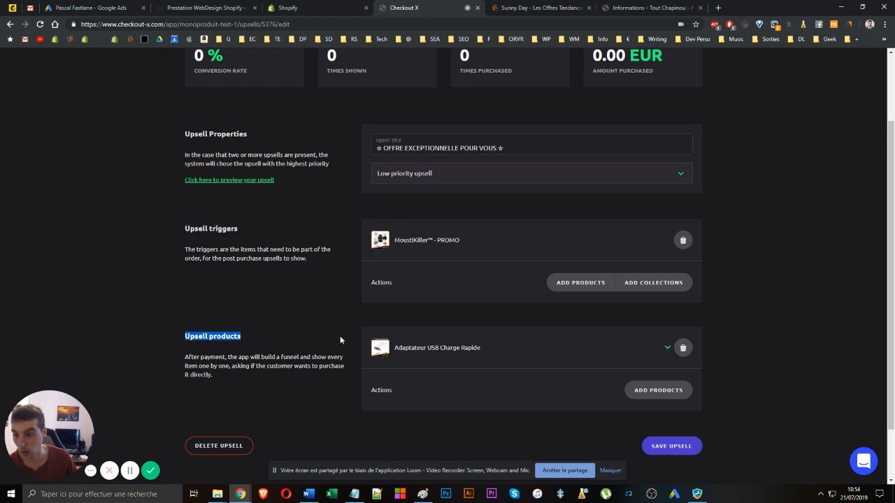
click(452, 183)
click(450, 177)
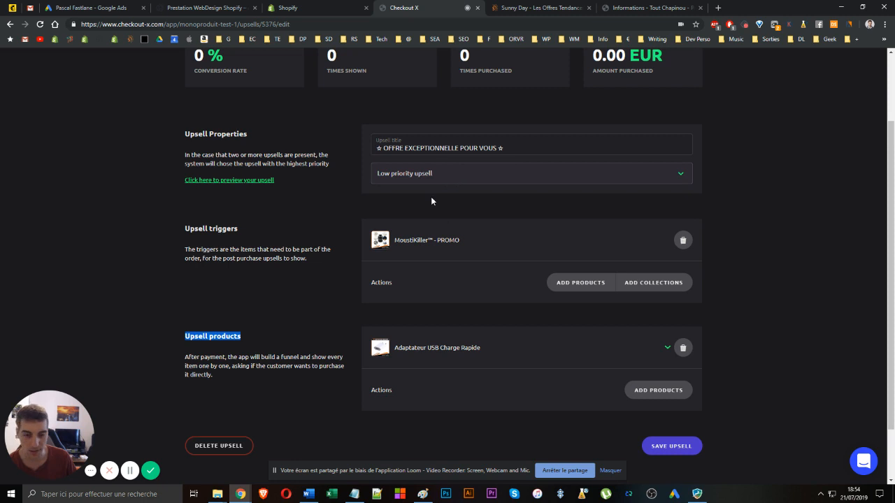
scroll(435, 198, up, 3)
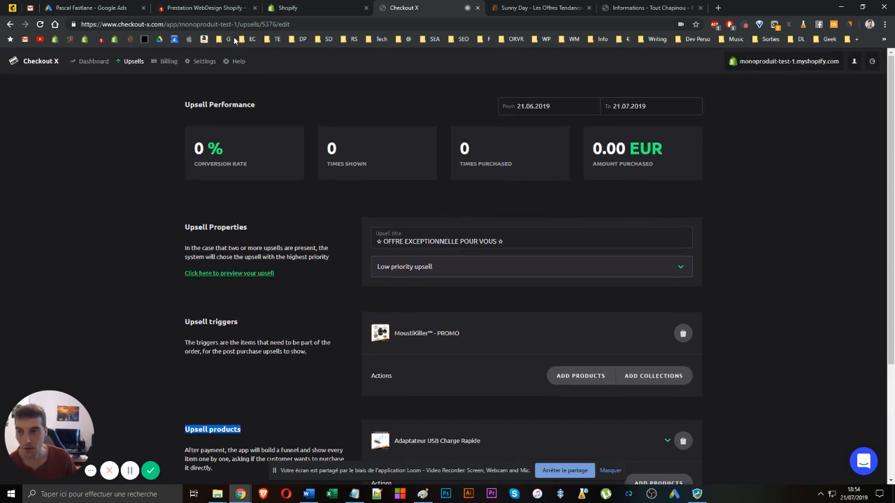
Close the WebDesign site and preview the upsell offer page titled "☆ OFFRE EXCEPTIONNELLE POUR VOUS ☆", closing the preview when done
click(254, 7)
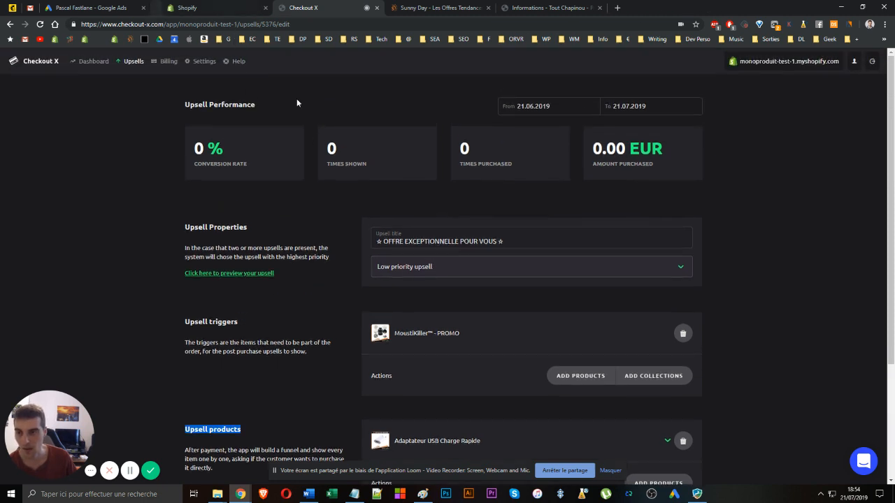
triple_click(407, 241)
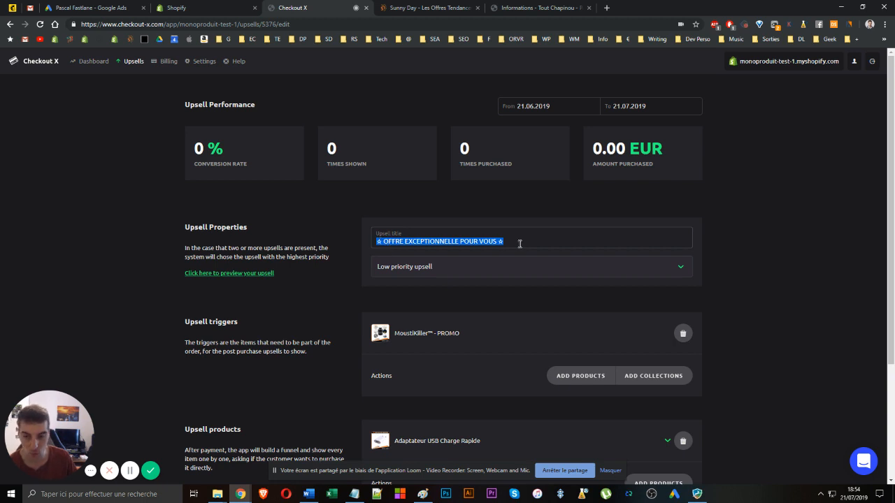
click(256, 274)
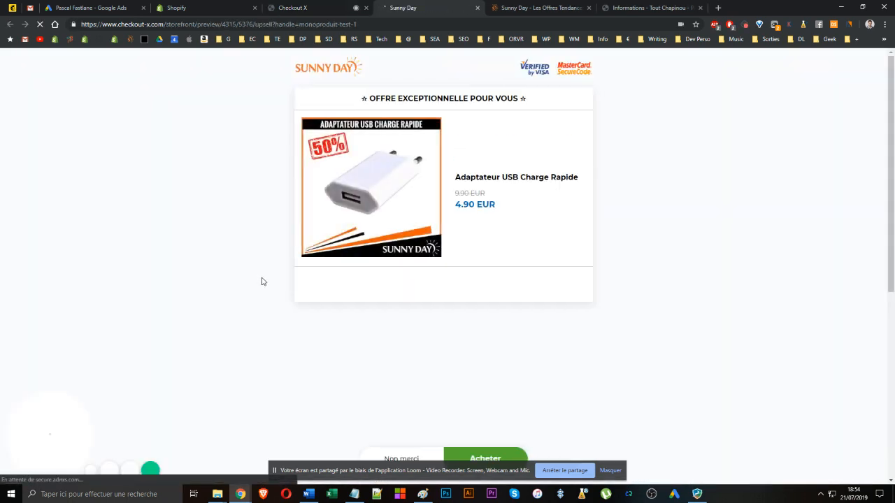
drag(337, 468, 629, 462)
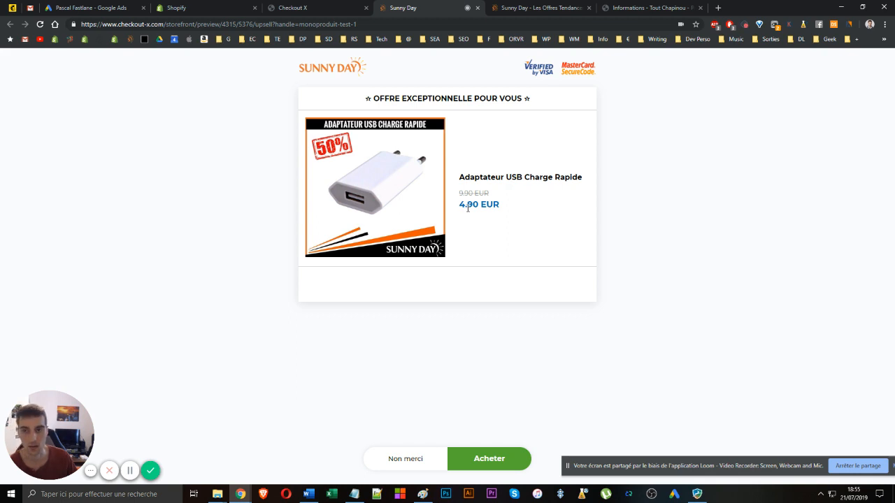
click(477, 7)
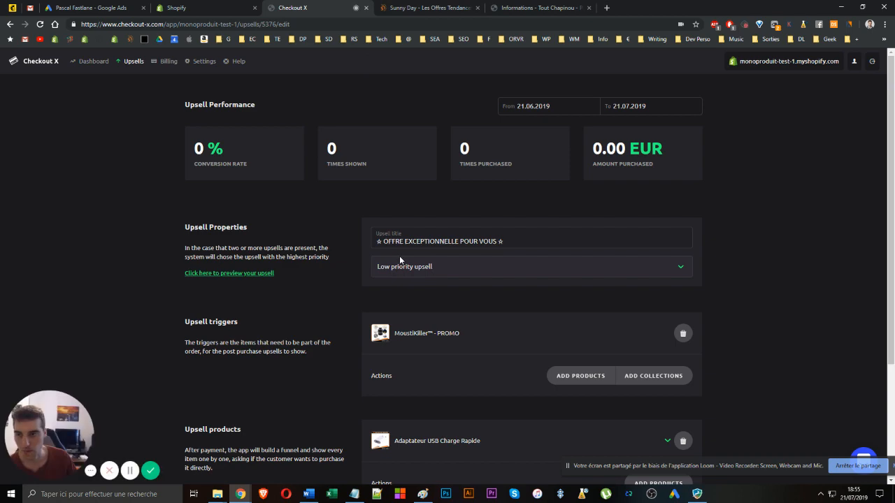
Finish reviewing the upsell's configuration and open the Checkout X billing page
scroll(333, 235, down, 2)
scroll(329, 235, up, 2)
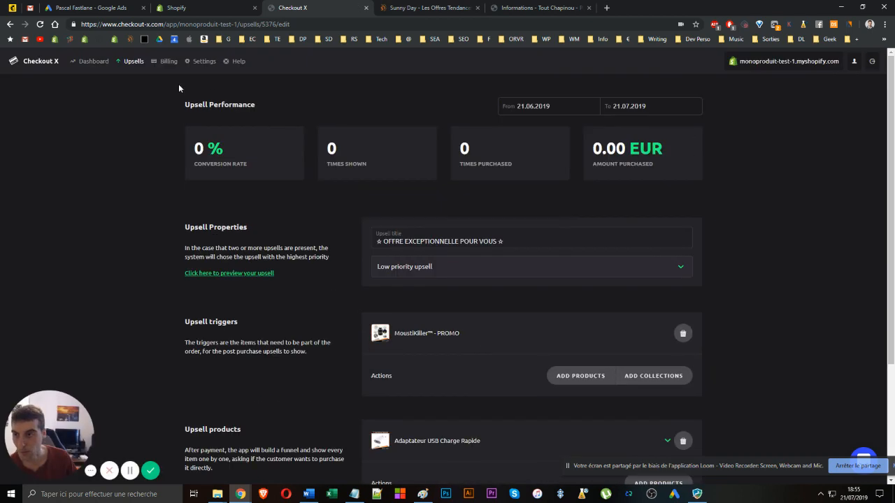
click(162, 65)
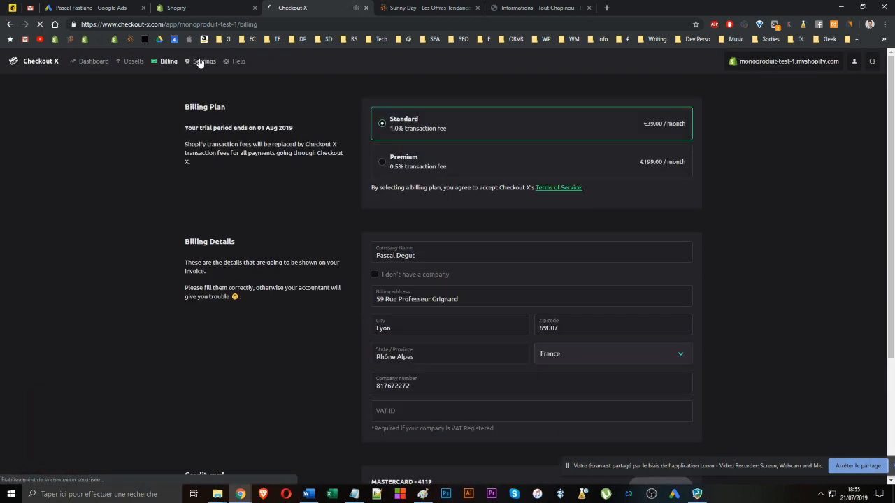
Open the Checkout X settings and load the Shopify admin in a new tab directly after the Checkout X tab
click(199, 63)
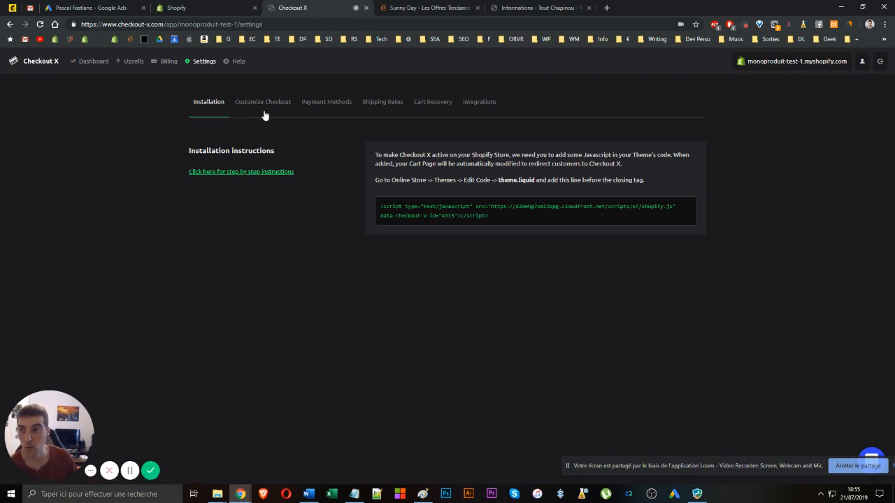
click(327, 40)
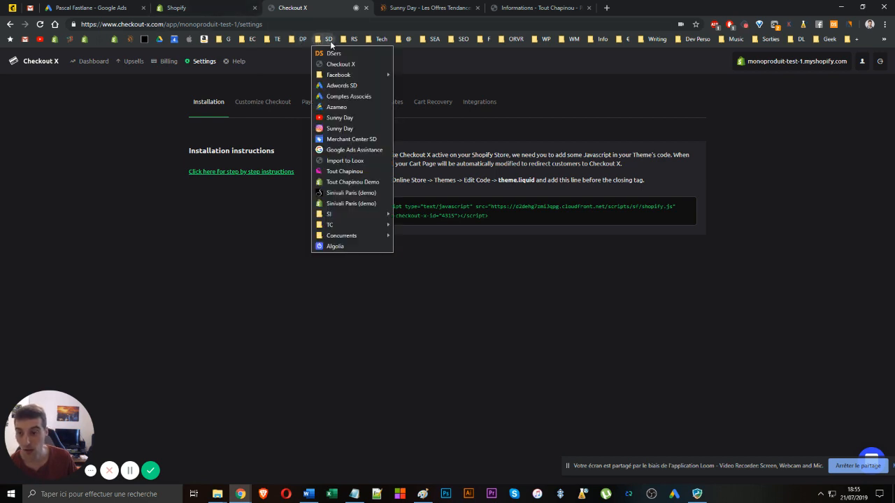
click(214, 104)
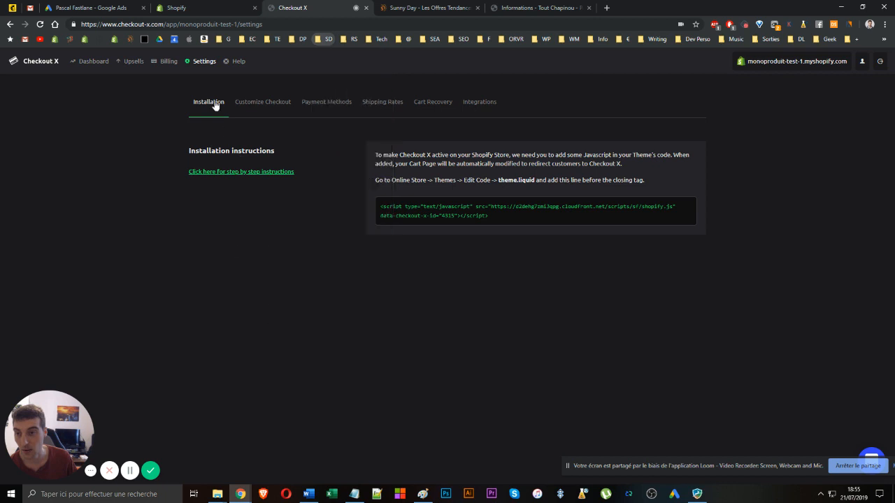
right_click(113, 42)
click(135, 53)
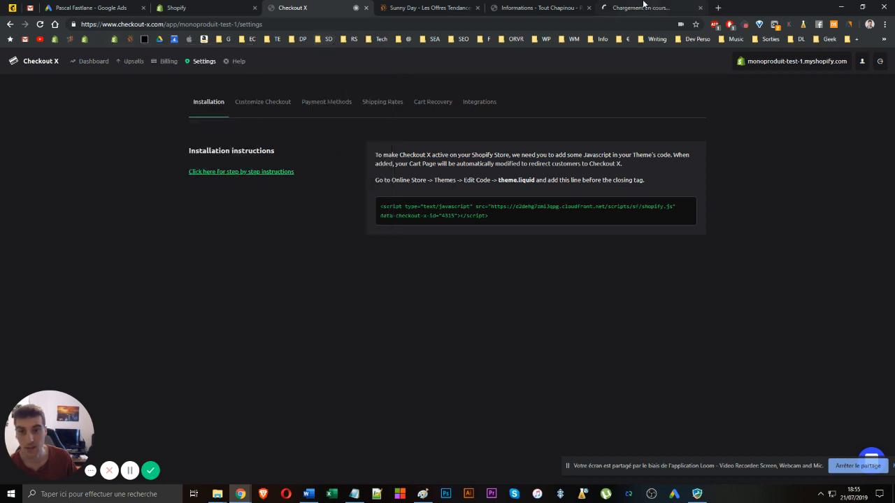
drag(639, 6, 402, 7)
click(314, 5)
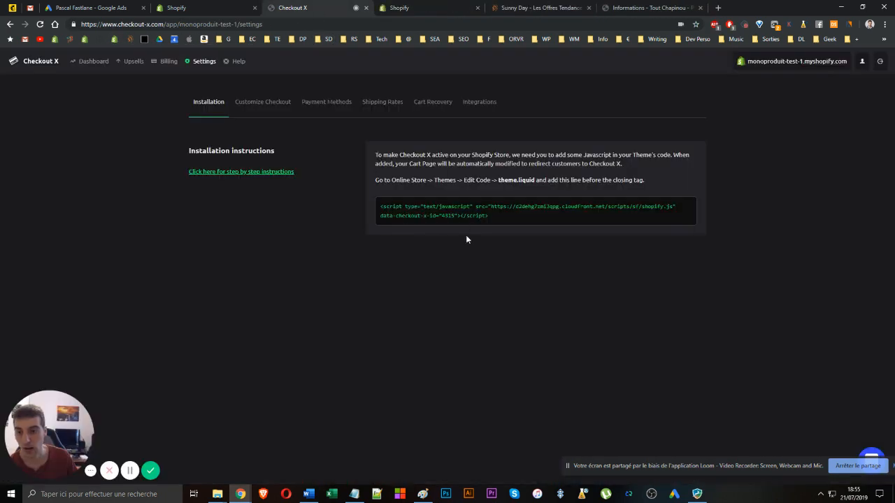
Examine the installation script and the instruction naming theme.liquid as the file to edit
drag(506, 218, 316, 189)
click(316, 189)
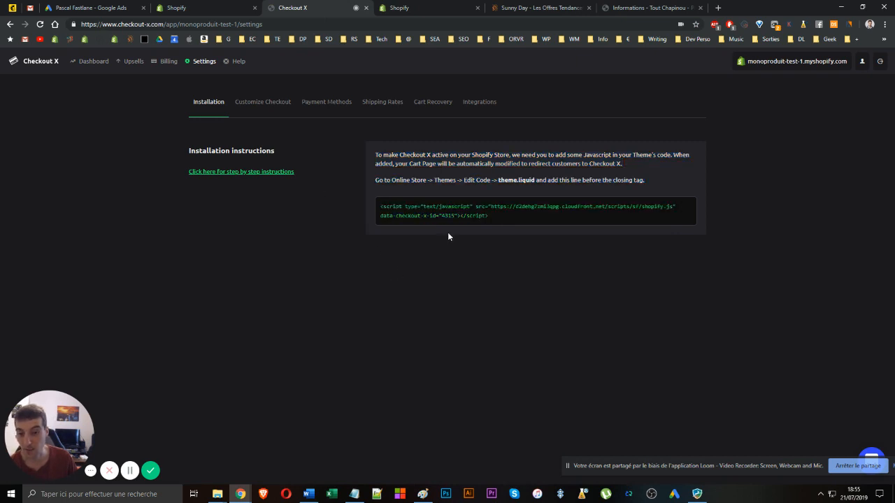
drag(464, 181, 526, 183)
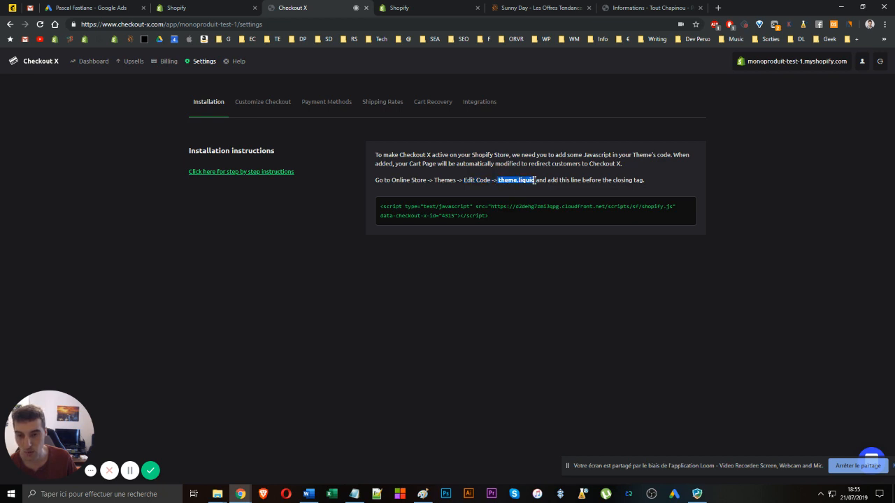
Open the live theme's customization editor from the Online Store themes in the Shopify admin
click(433, 8)
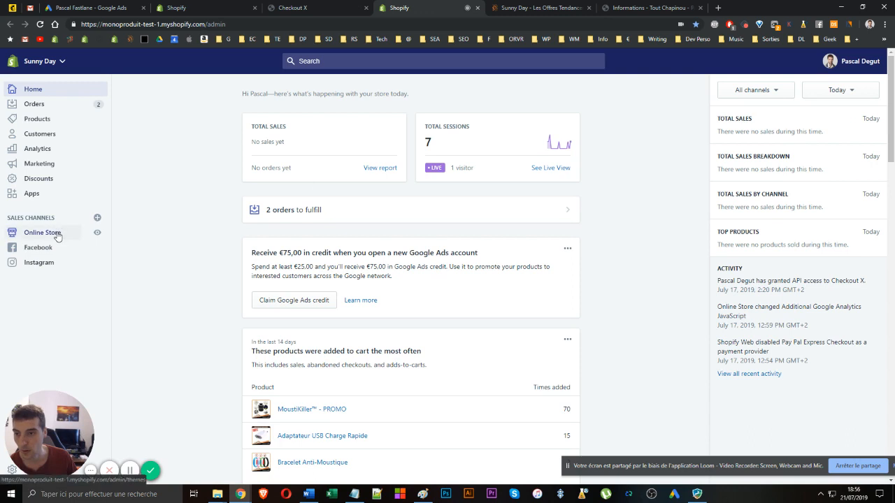
click(56, 233)
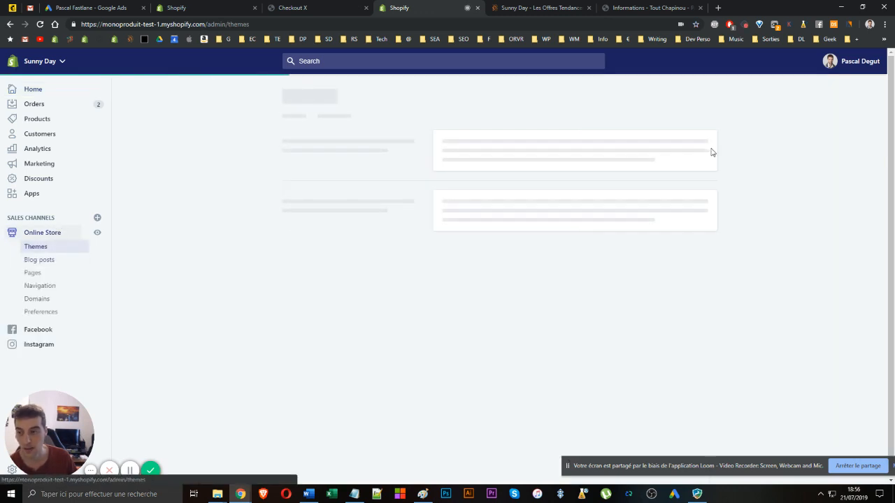
click(703, 159)
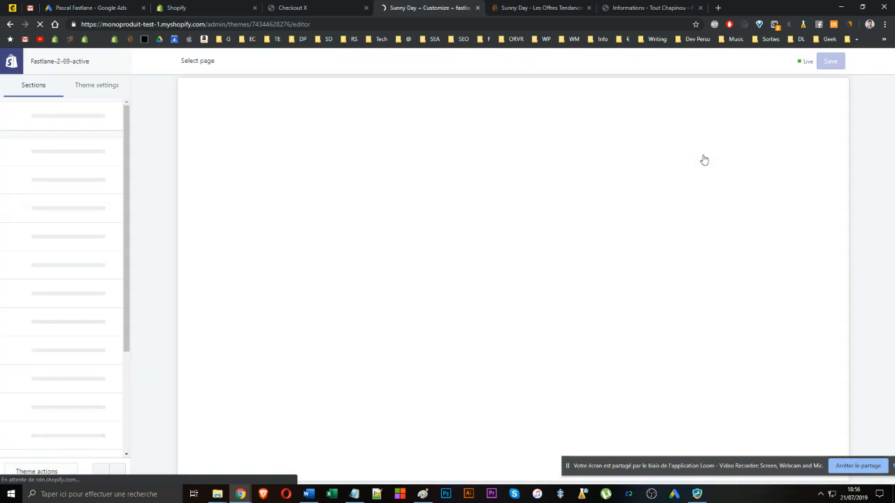
Open the theme's Cart settings and find the Checkout X section
click(104, 92)
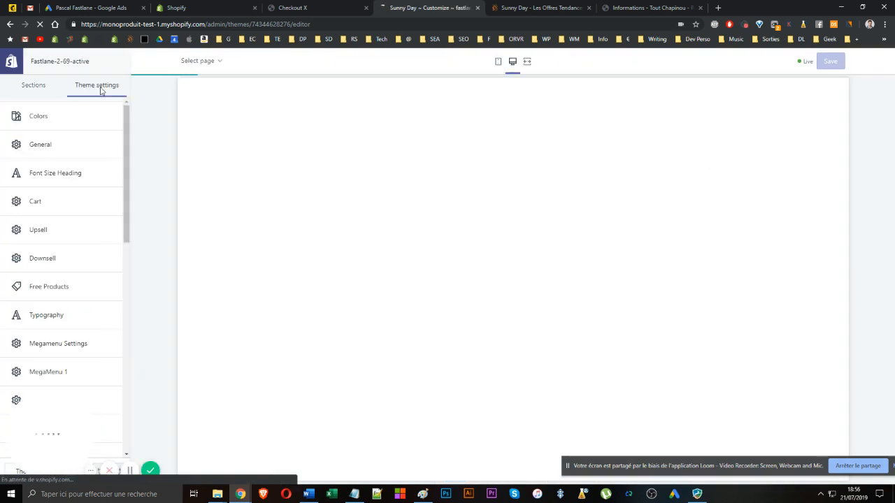
click(63, 203)
scroll(63, 238, down, 10)
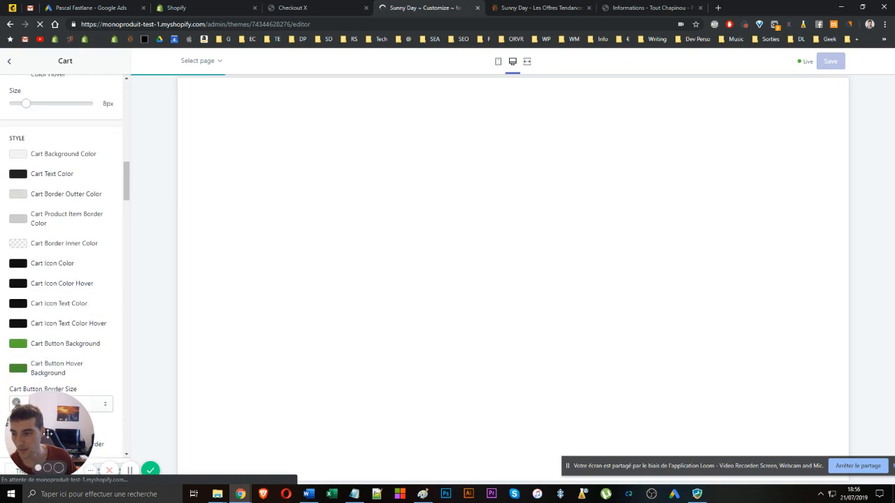
drag(47, 433, 235, 395)
scroll(111, 298, down, 10)
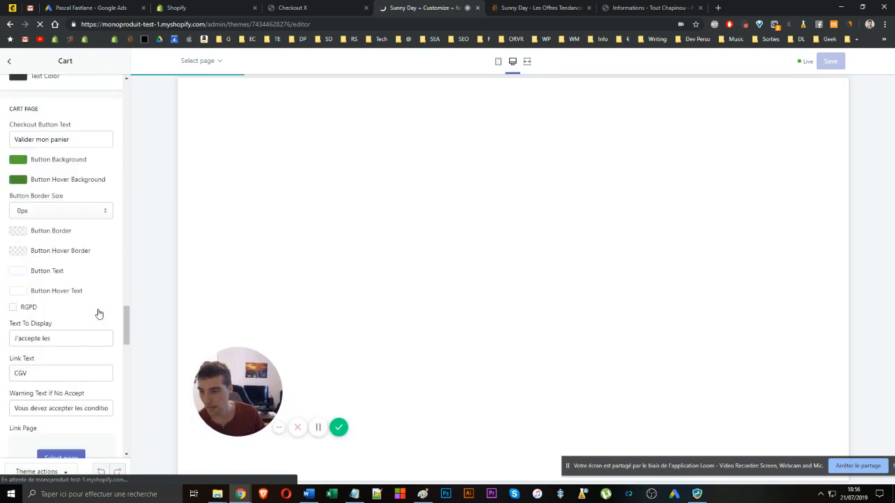
scroll(98, 314, down, 10)
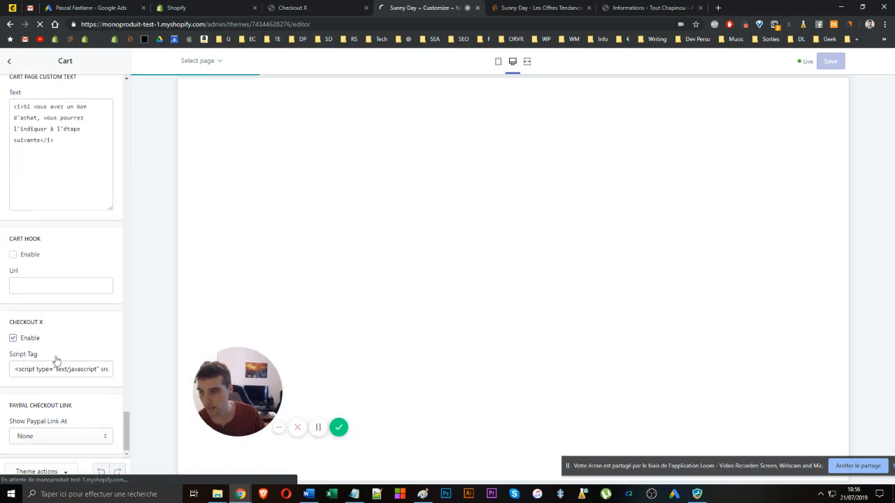
Examine the Checkout X script tag and the Cart Hook URL field in the theme's Cart settings
click(56, 367)
key(ctrl+a)
click(22, 327)
click(46, 202)
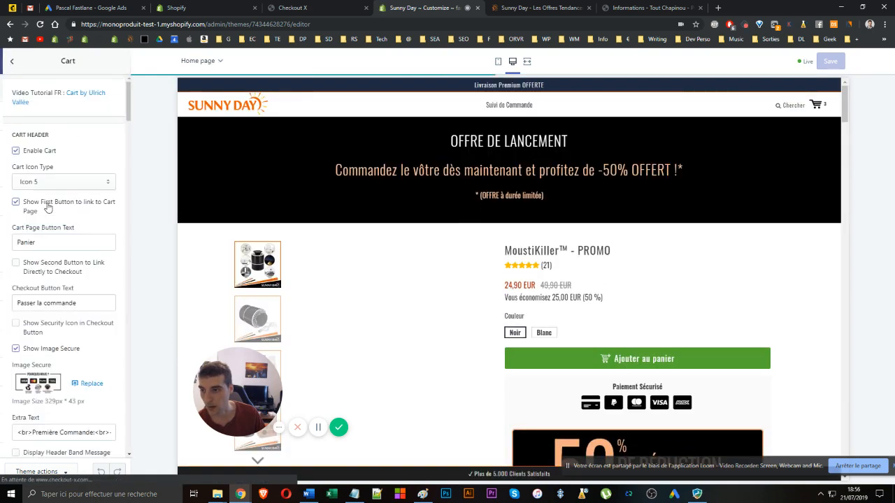
drag(128, 98, 132, 455)
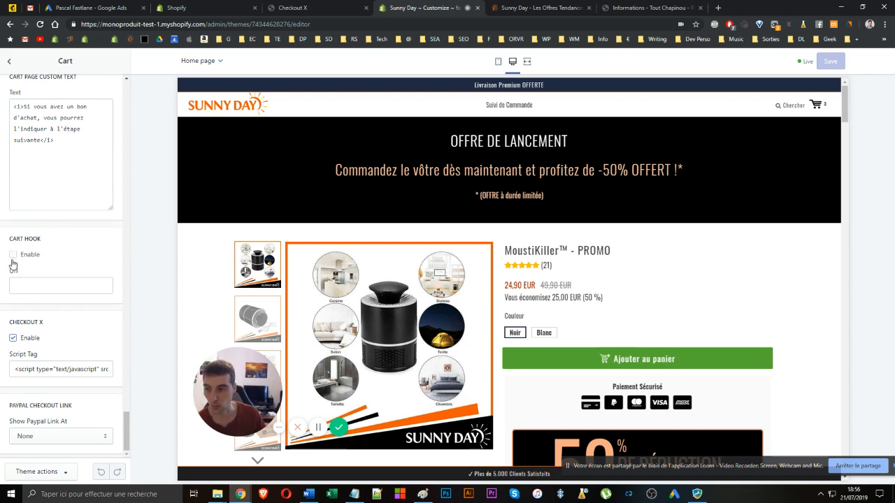
click(27, 281)
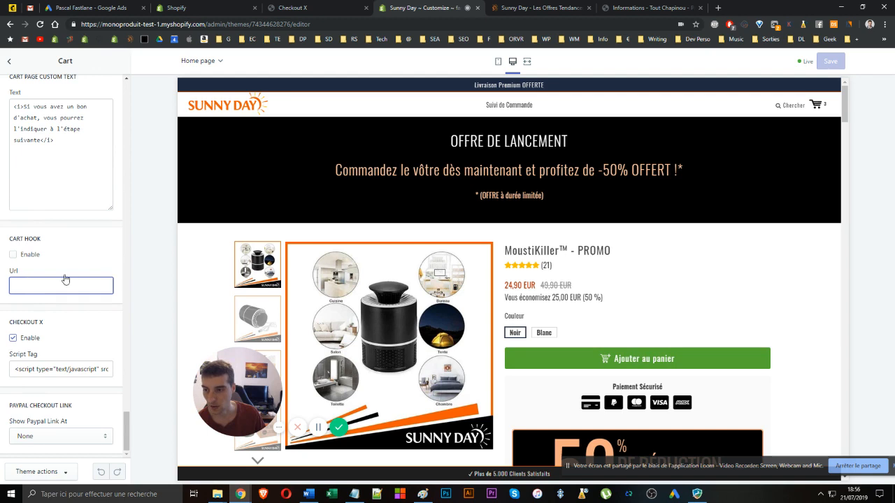
triple_click(46, 365)
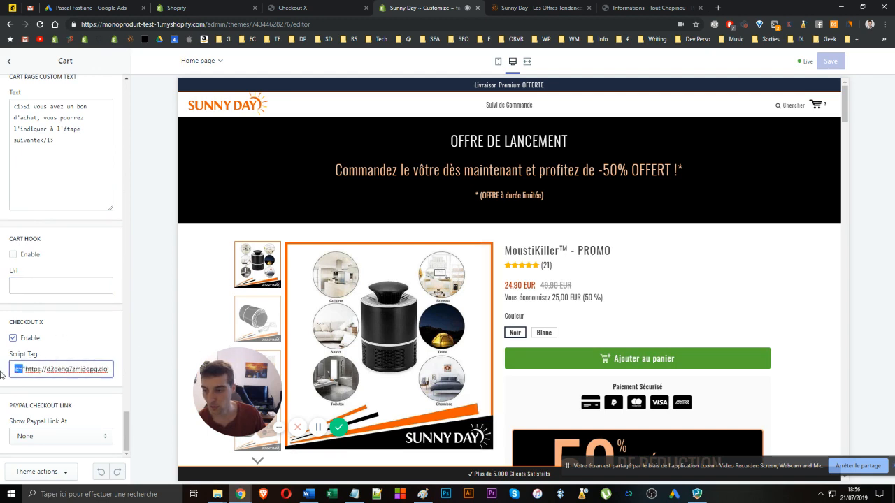
Switch back to Checkout X, open the Customize Checkout settings and examine the money format's comma separator and EUR currency
click(329, 8)
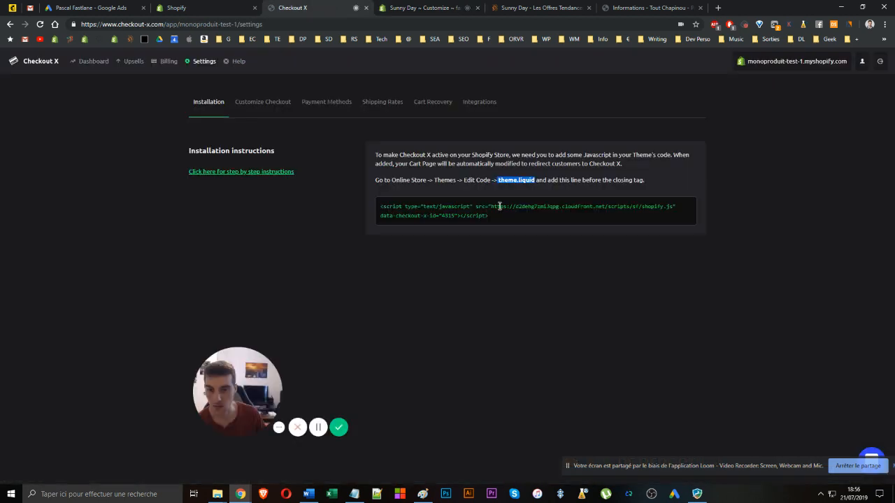
click(259, 103)
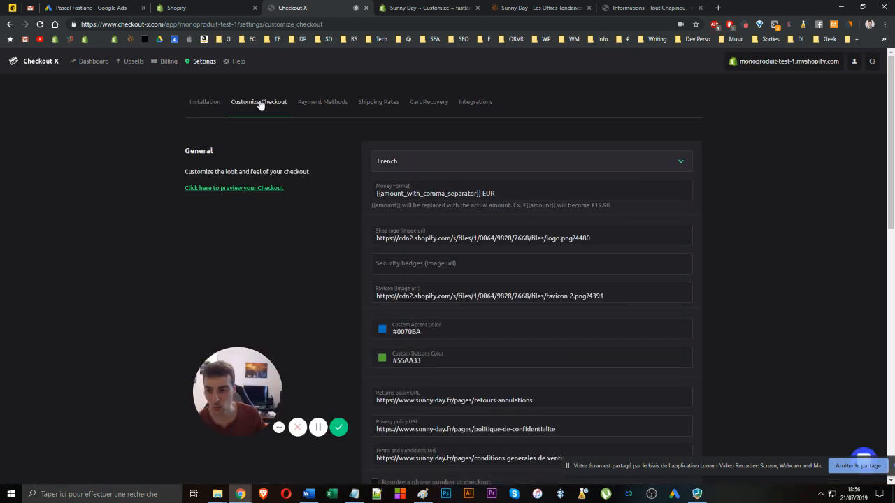
triple_click(440, 194)
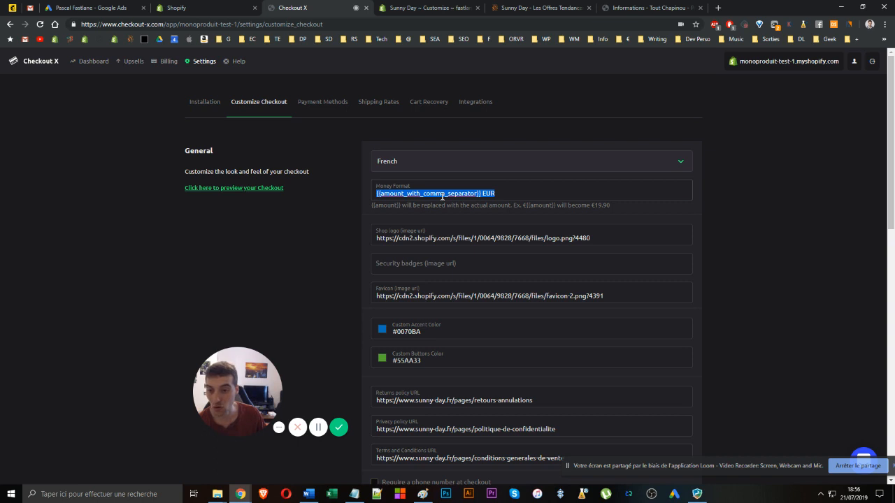
click(441, 196)
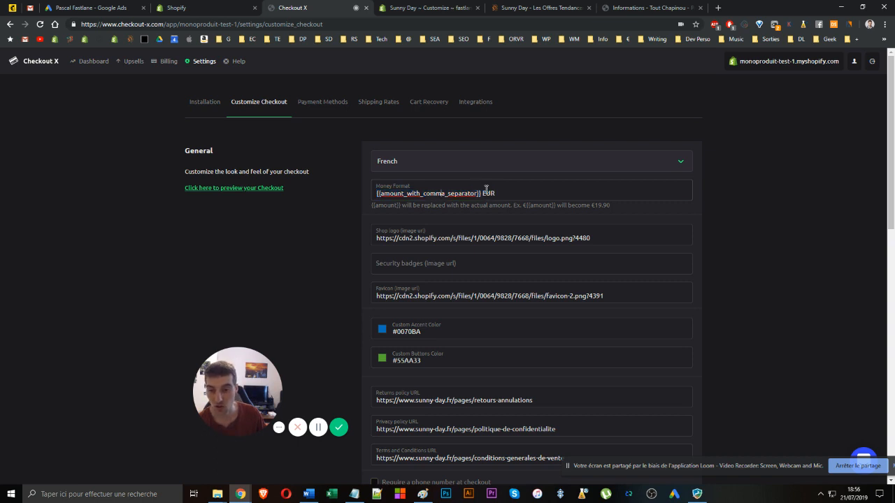
drag(481, 193, 516, 196)
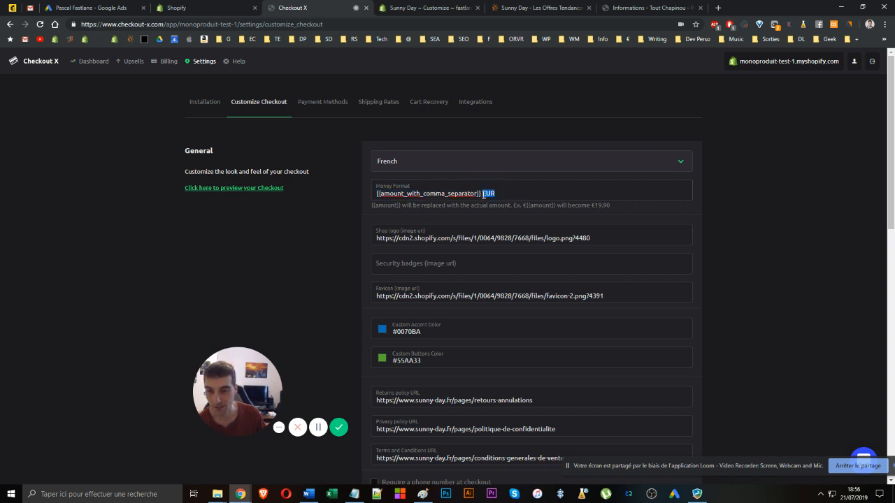
click(484, 194)
drag(407, 194, 450, 198)
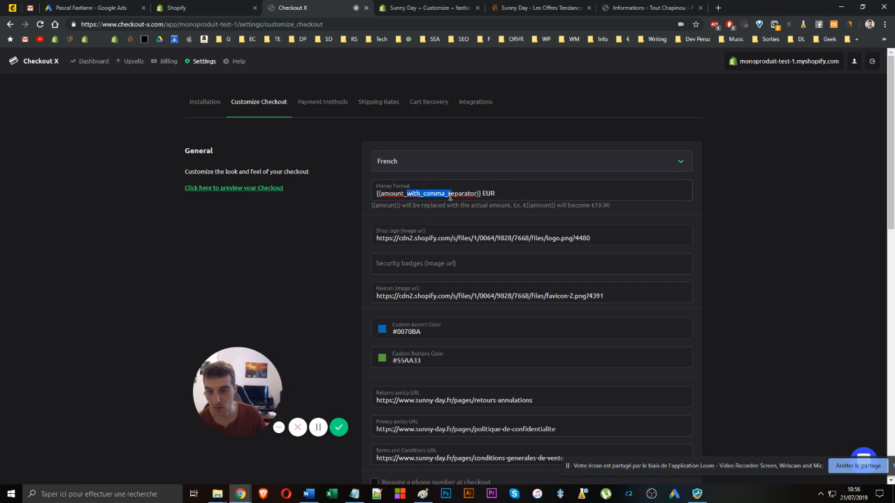
Examine the shop logo image URL and glance at the Sunny Day storefront before returning to the checkout settings
triple_click(439, 233)
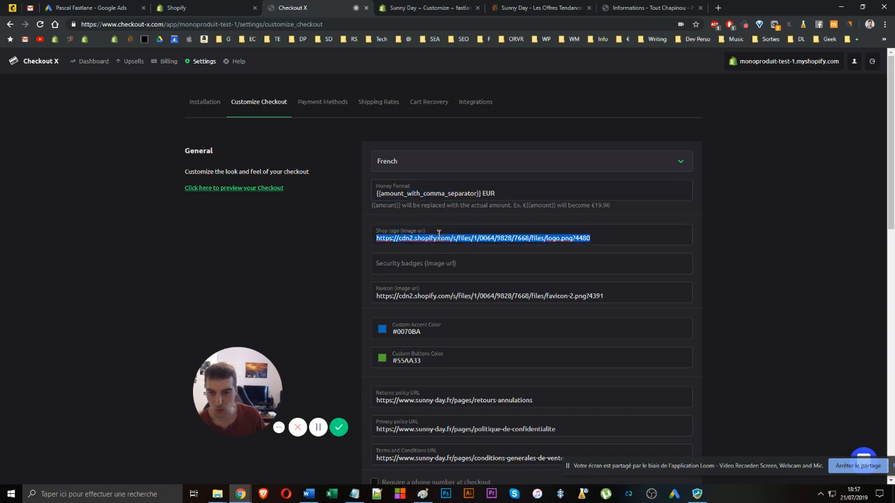
click(538, 7)
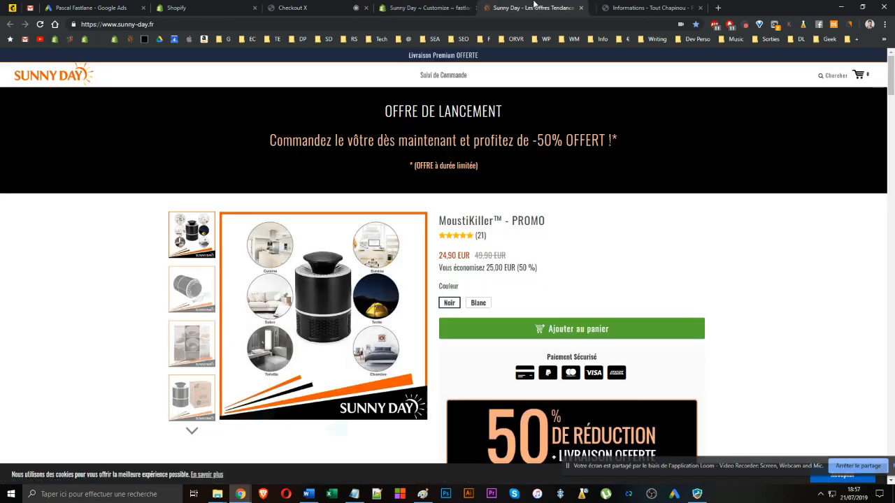
click(395, 5)
click(335, 8)
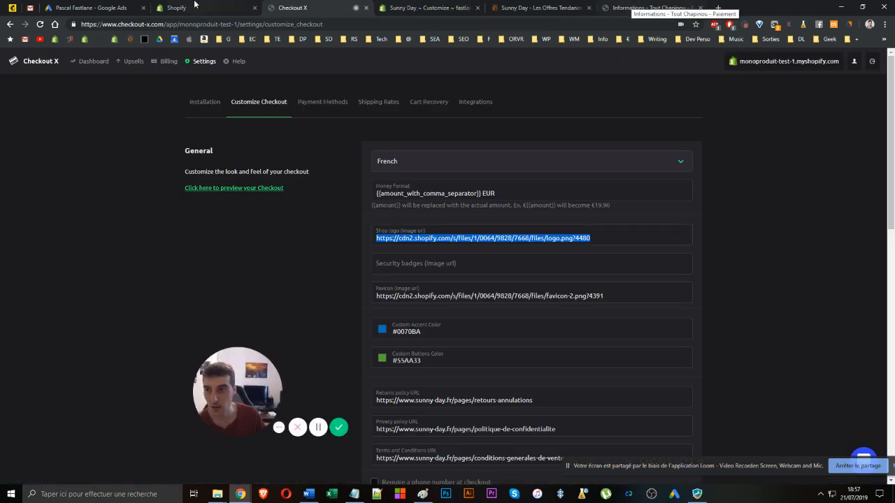
Open the WebDesign service site in a new tab and take the Audit Vidéo (20 Min) product through to its checkout page
right_click(104, 38)
click(133, 50)
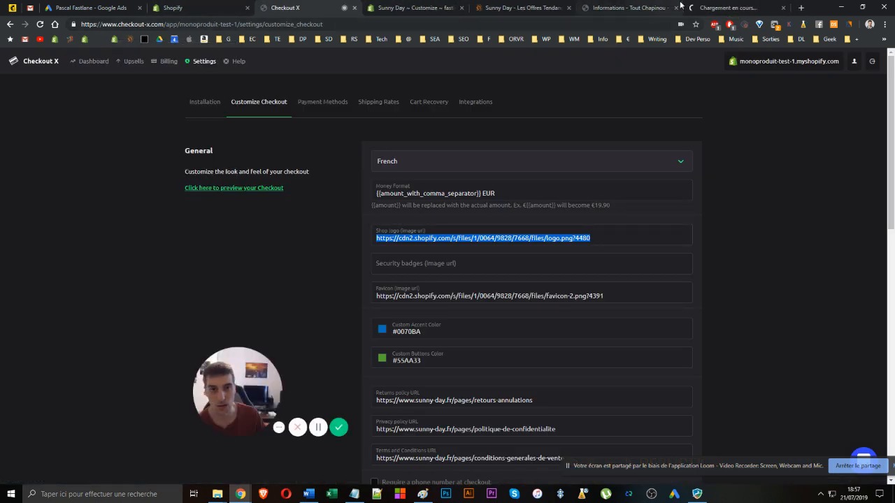
click(713, 5)
scroll(609, 217, down, 10)
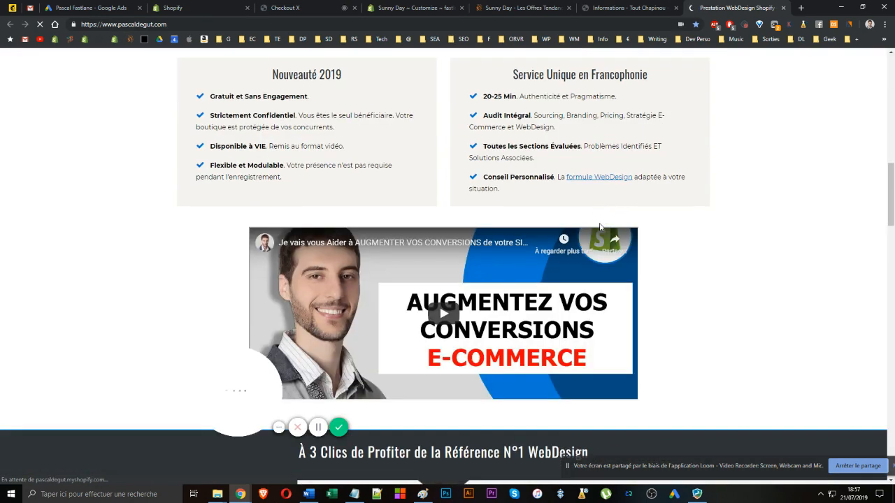
scroll(599, 226, down, 5)
click(572, 340)
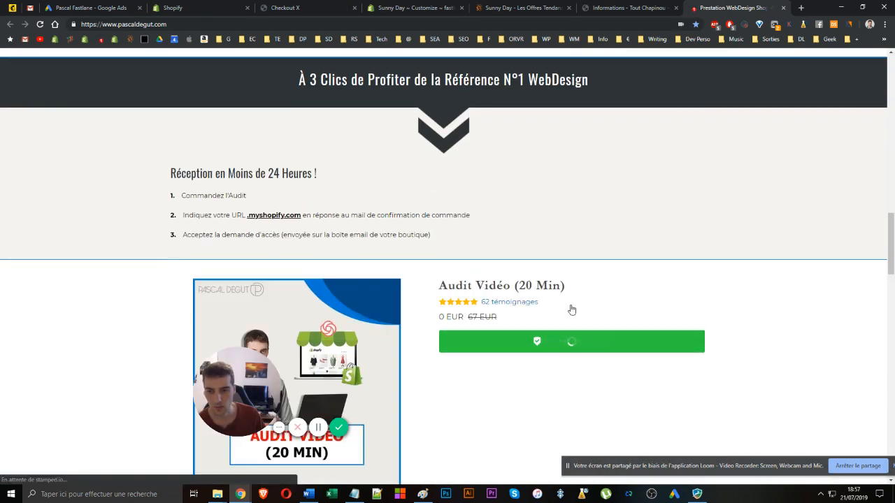
click(808, 172)
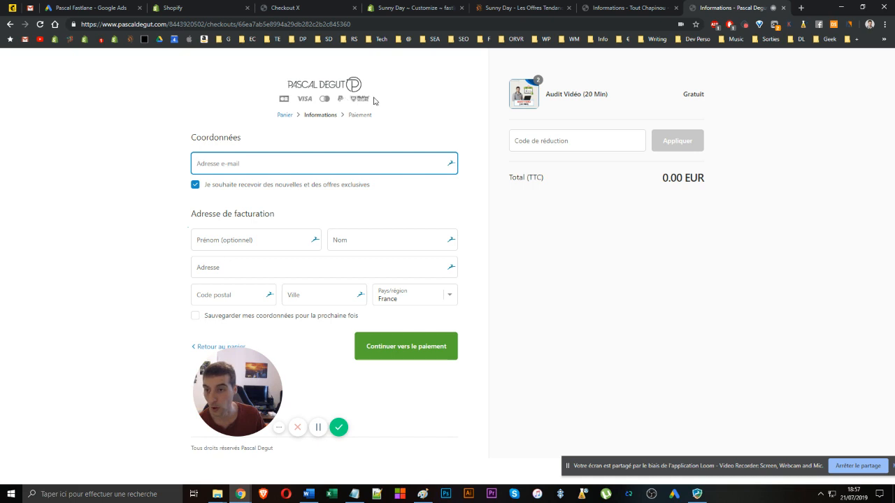
Compare the logo on this checkout with the Tout Chapinou checkout, and return to Checkout X's remaining customization options
drag(405, 98, 302, 87)
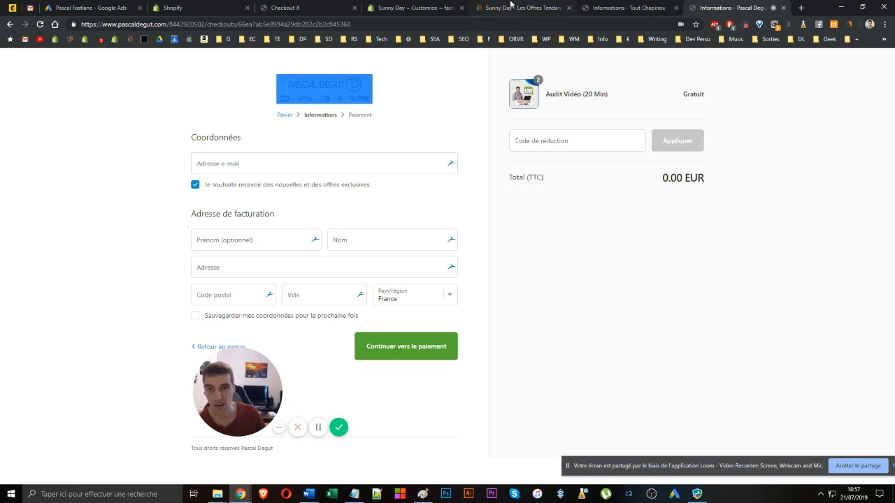
click(622, 5)
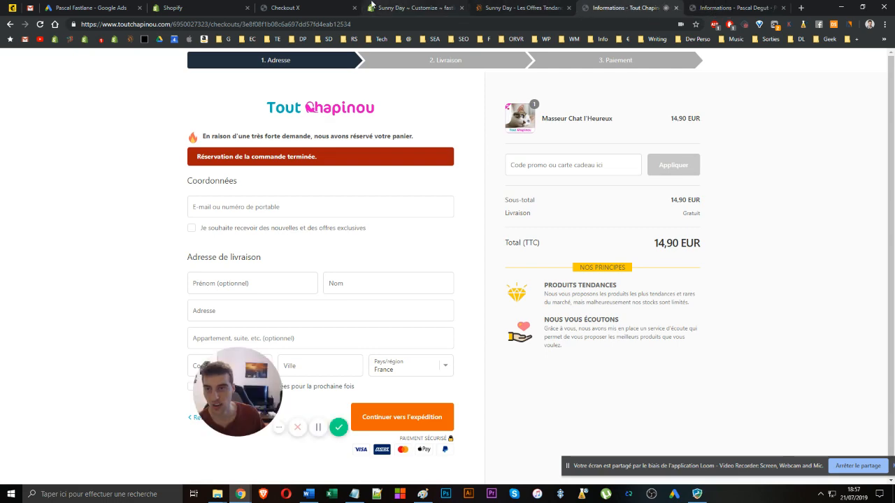
click(408, 6)
click(286, 8)
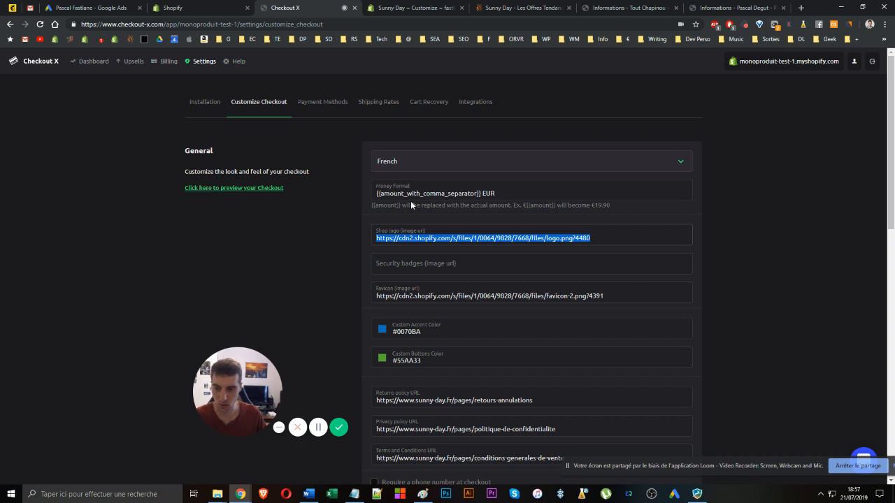
scroll(345, 250, down, 1)
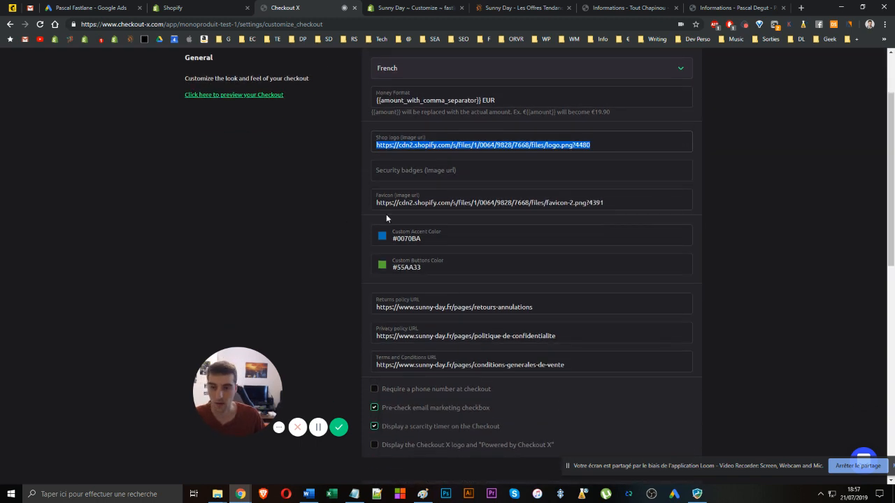
Examine the Security badges and Favicon image URL settings, and the Custom Accent Color
click(413, 174)
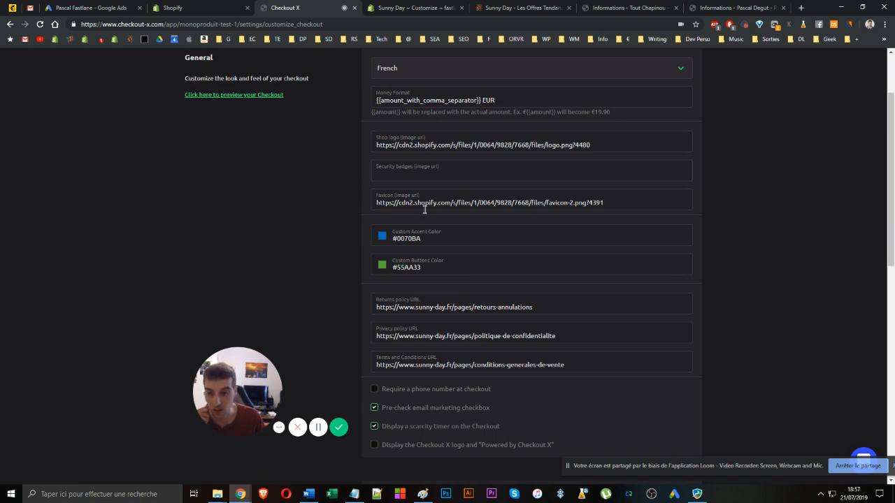
triple_click(424, 206)
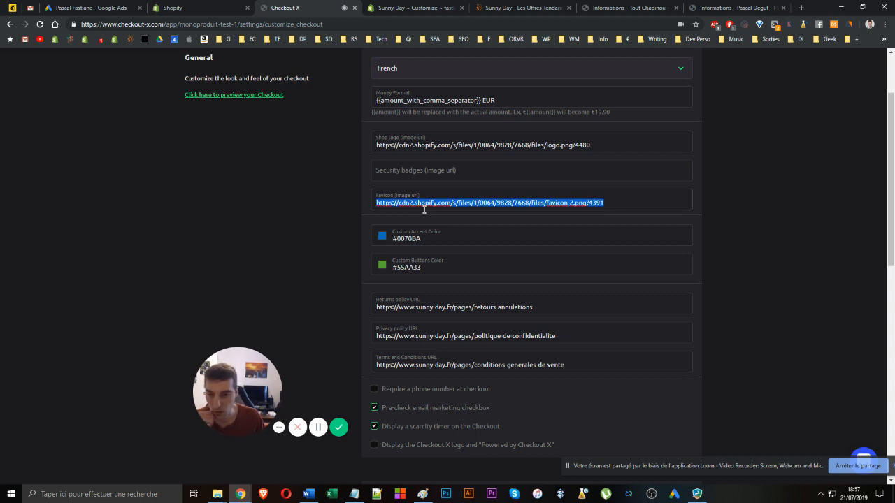
click(433, 241)
drag(434, 240, 385, 240)
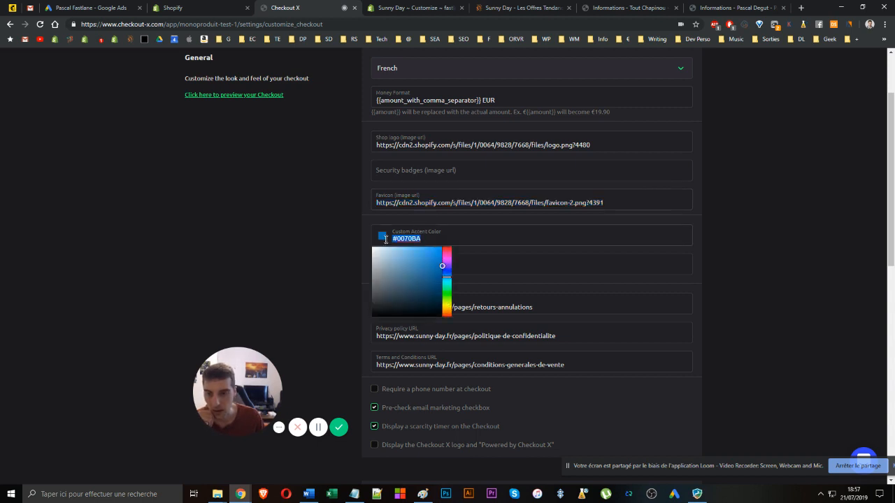
click(311, 230)
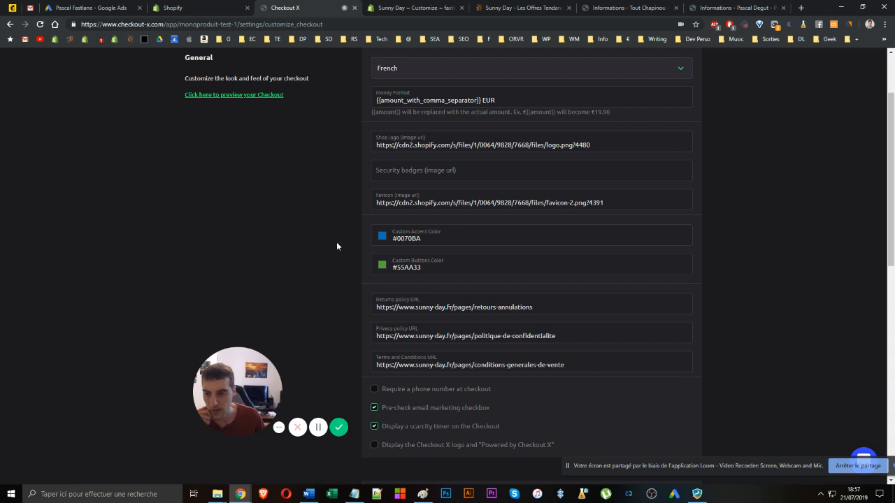
Compare the Custom Buttons Color with the Sunny Day storefront's cart button, and return to Checkout X to recheck the accent color
drag(428, 267, 345, 280)
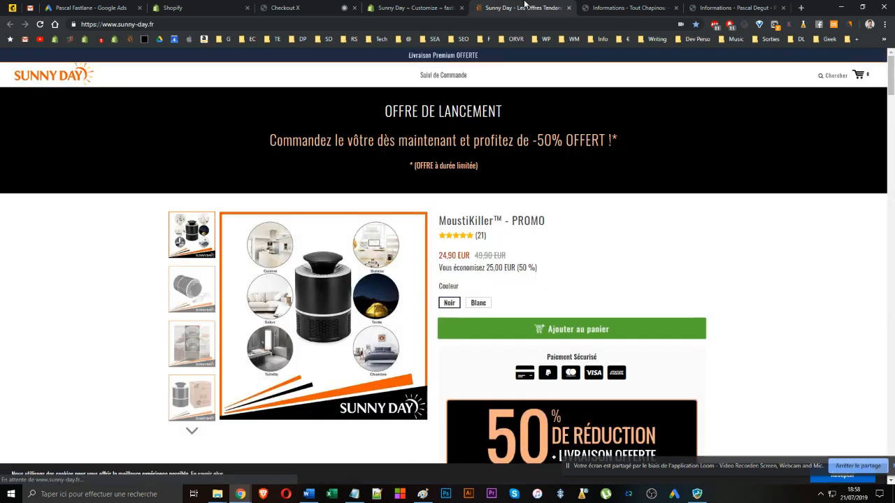
click(519, 8)
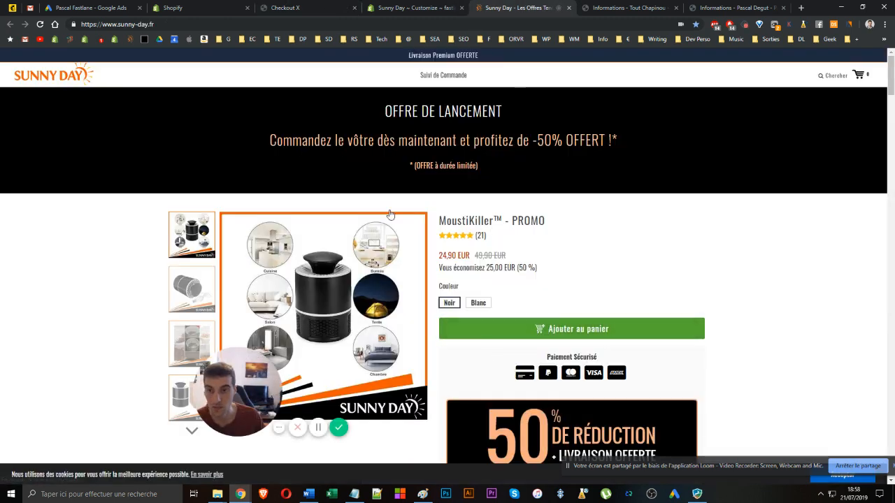
key(ctrl+shift+Tab)
key(ctrl+shift+Tab)
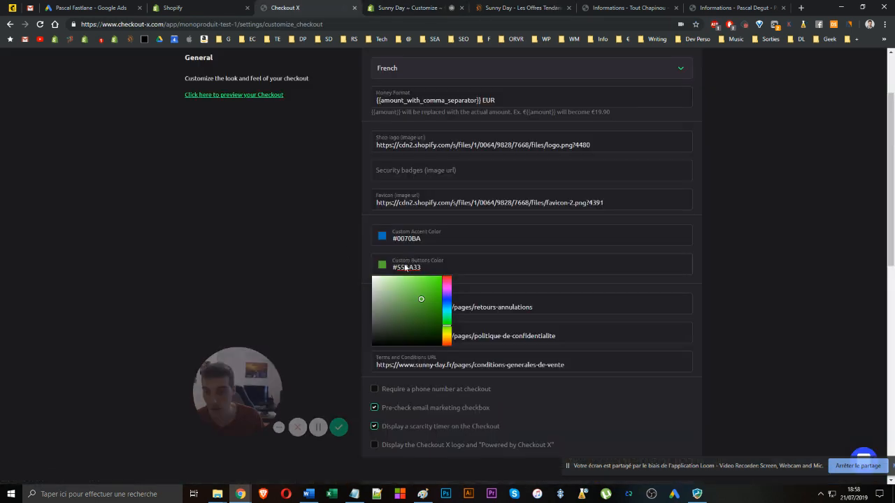
double_click(415, 240)
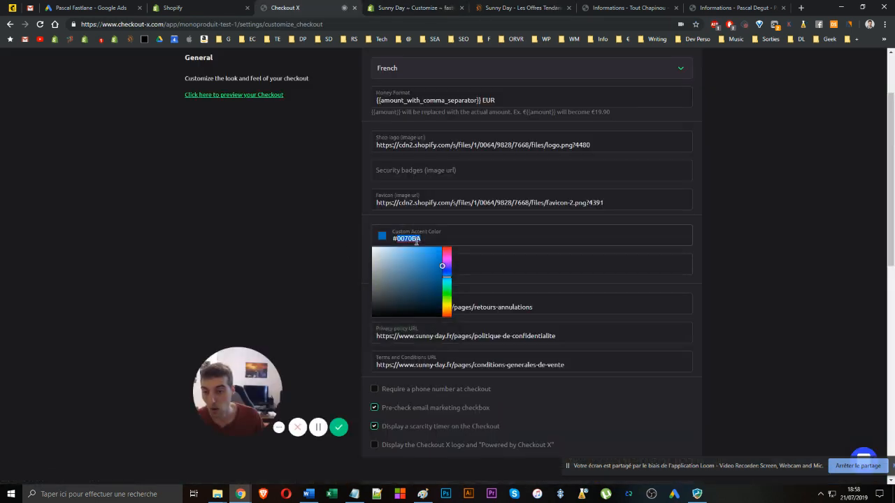
click(334, 258)
Examine the Returns policy, Privacy policy and Terms and Conditions URLs in the checkout settings
scroll(335, 257, down, 2)
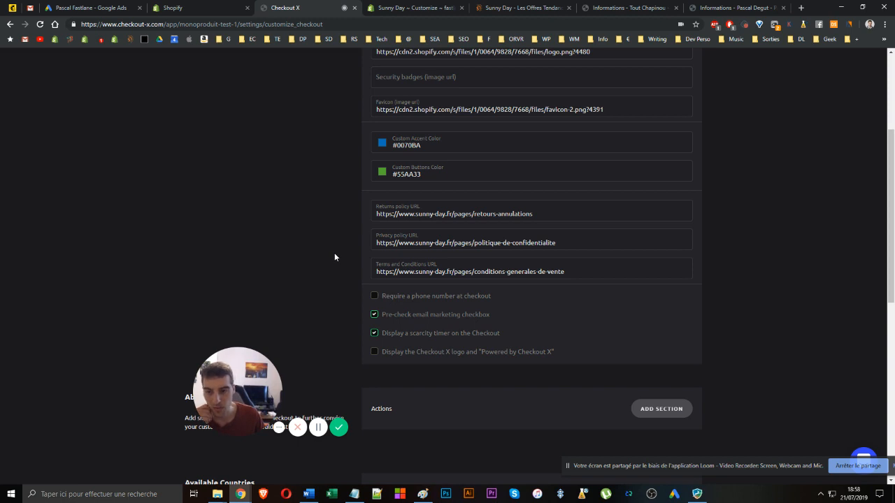
drag(550, 214, 326, 216)
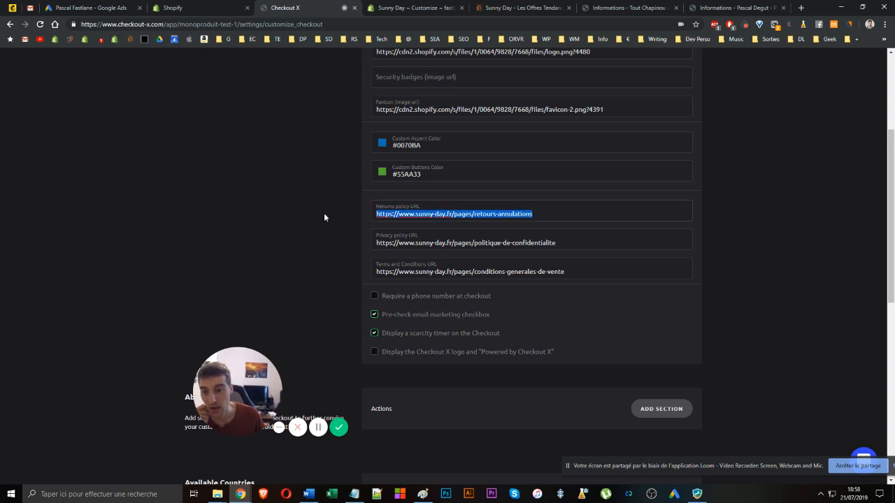
drag(572, 243, 291, 242)
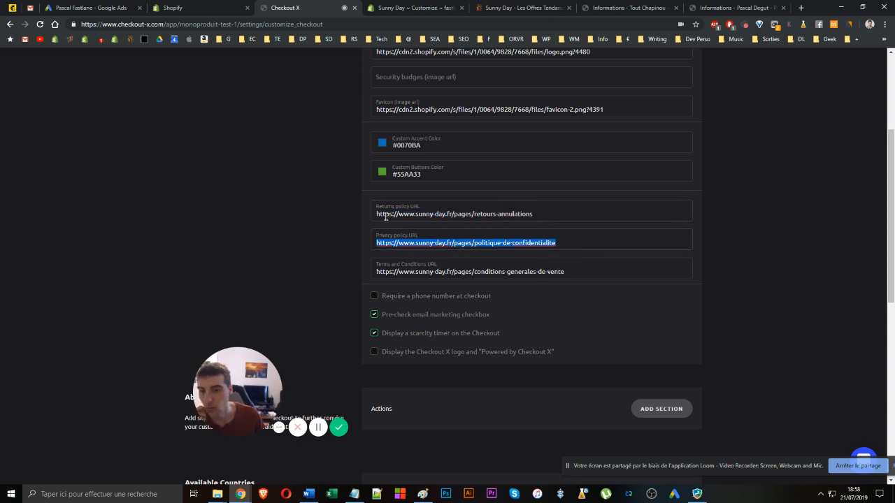
triple_click(386, 216)
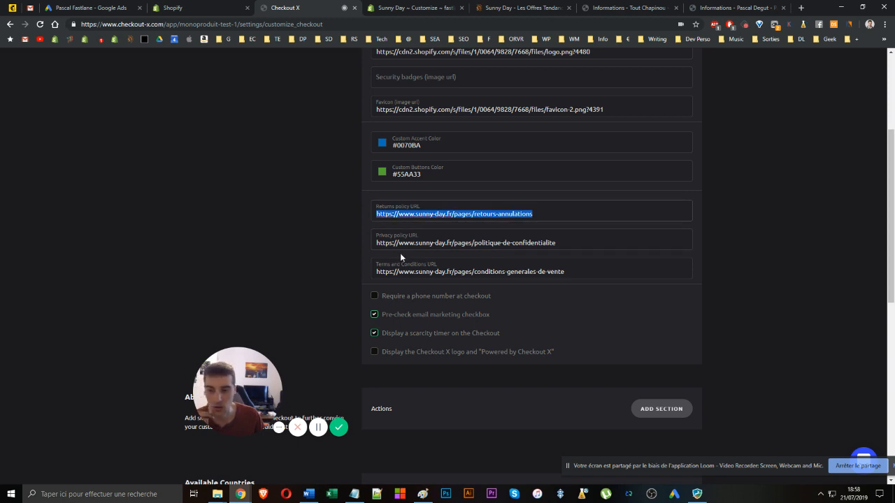
triple_click(376, 271)
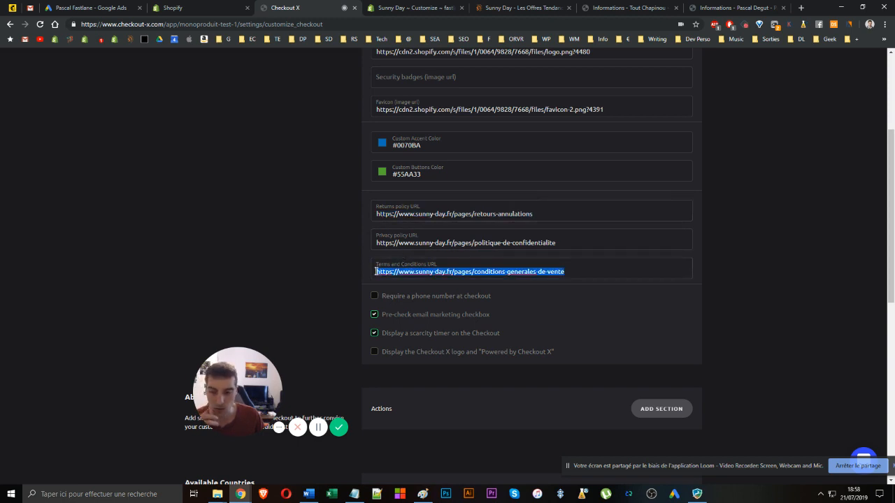
click(271, 260)
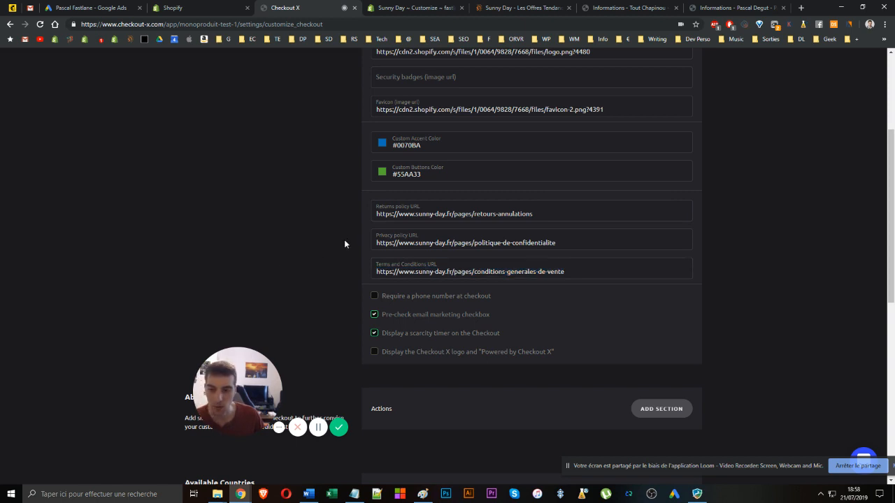
Switch to the Sunny Day Shopify admin, open the Legal settings and look through the refund and privacy policy texts
click(412, 8)
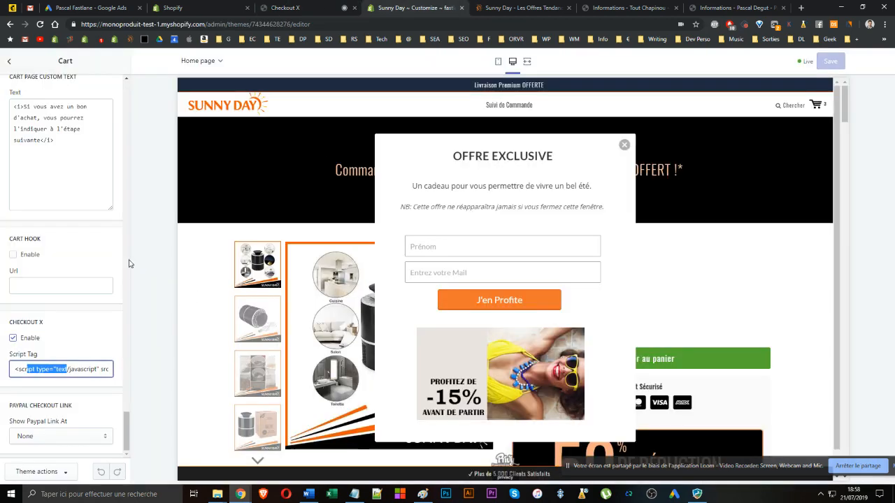
click(12, 62)
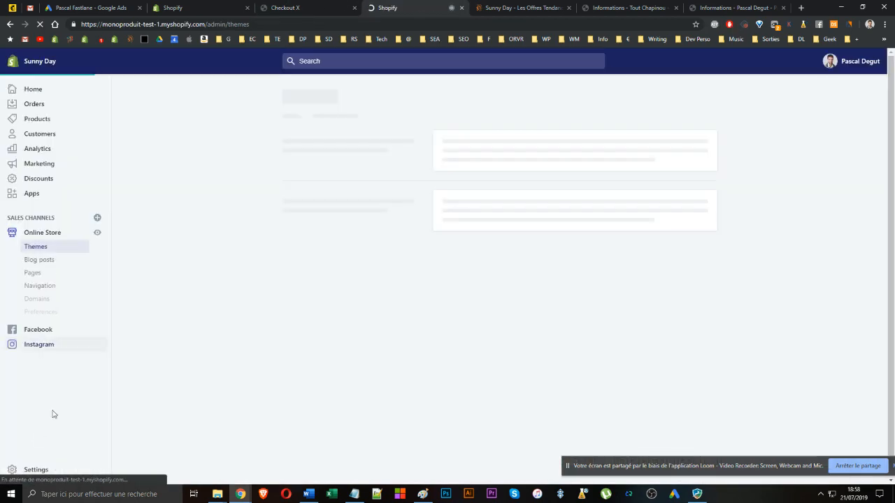
click(31, 469)
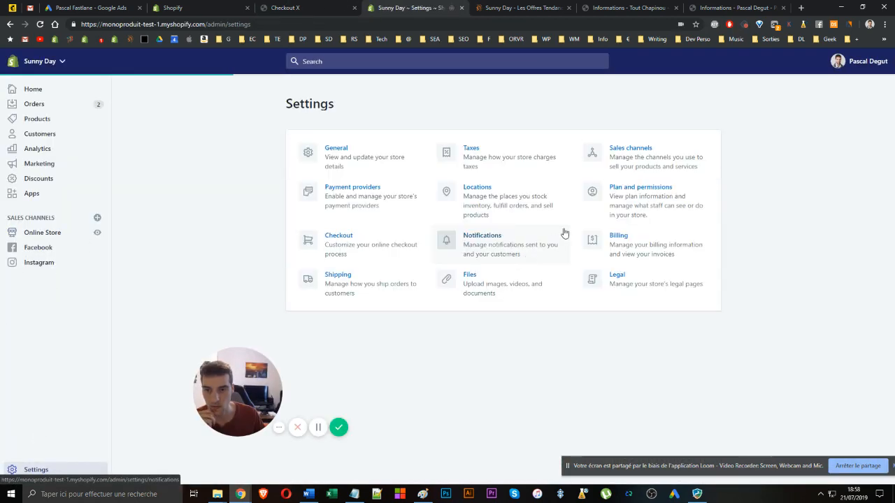
click(618, 276)
scroll(533, 210, down, 3)
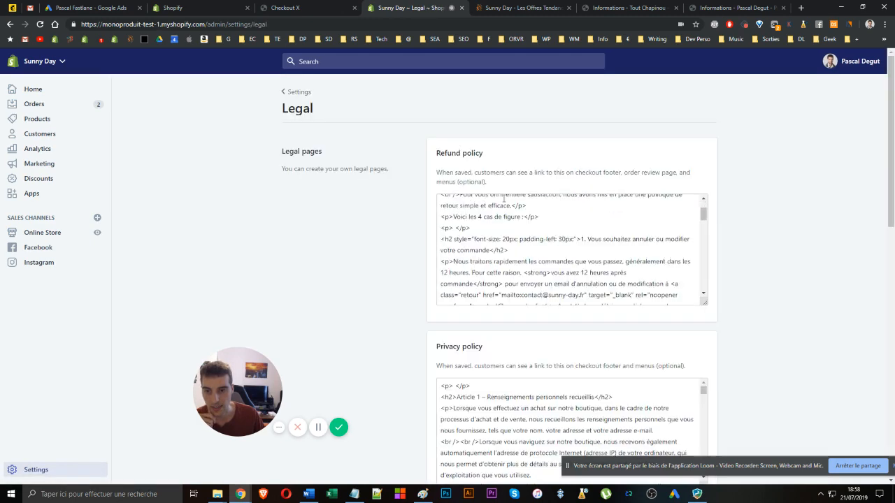
scroll(546, 326, down, 6)
scroll(425, 304, up, 6)
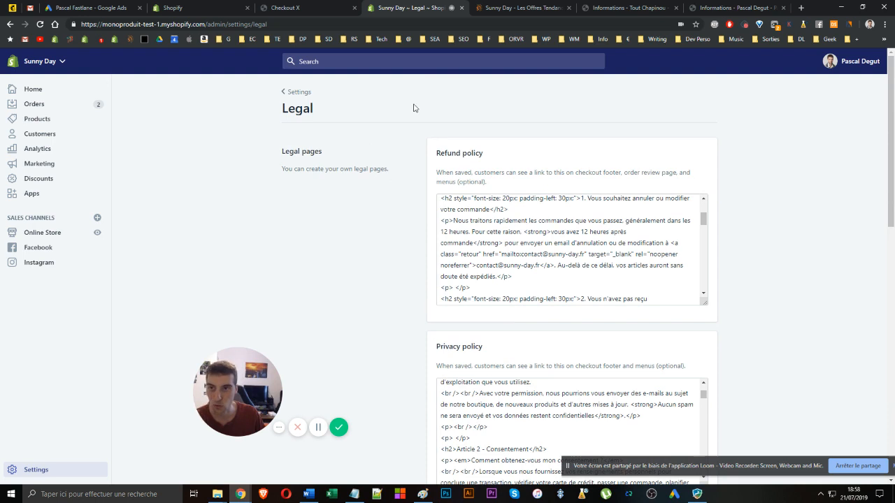
Return to Checkout X and review the returns and privacy policy URLs and the option requiring a phone number at checkout
click(285, 7)
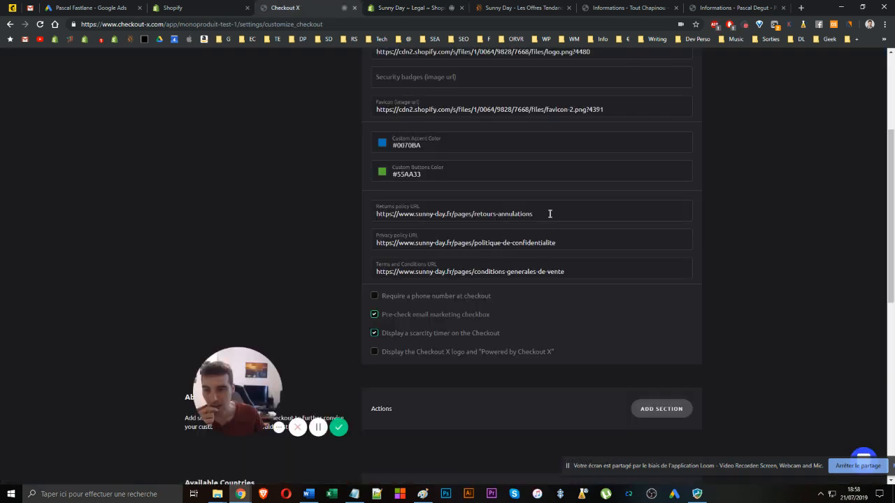
drag(550, 213, 286, 214)
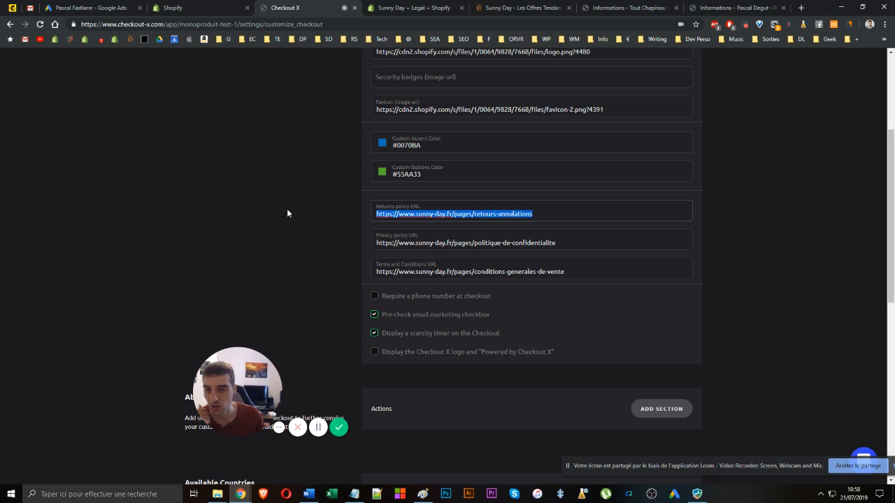
drag(599, 251, 293, 248)
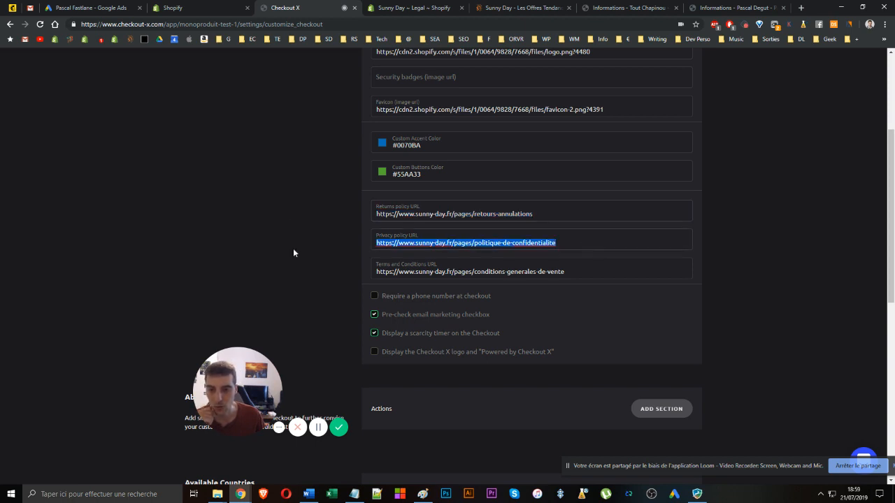
click(286, 249)
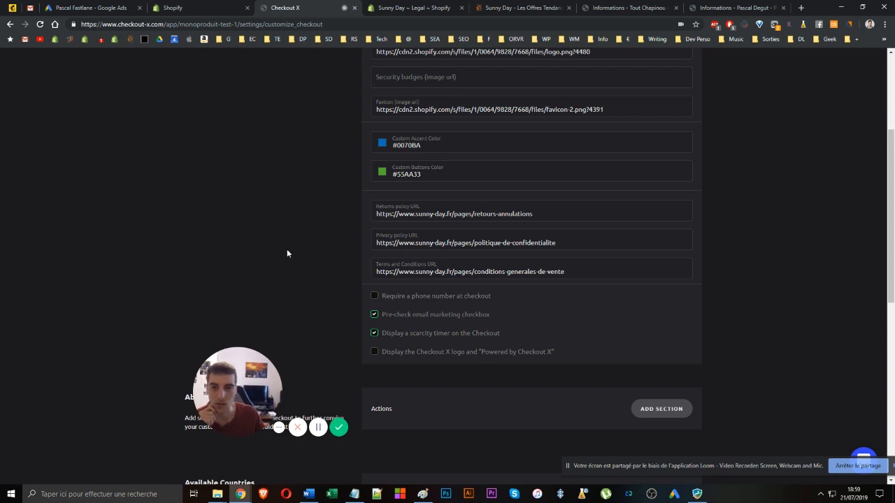
triple_click(402, 217)
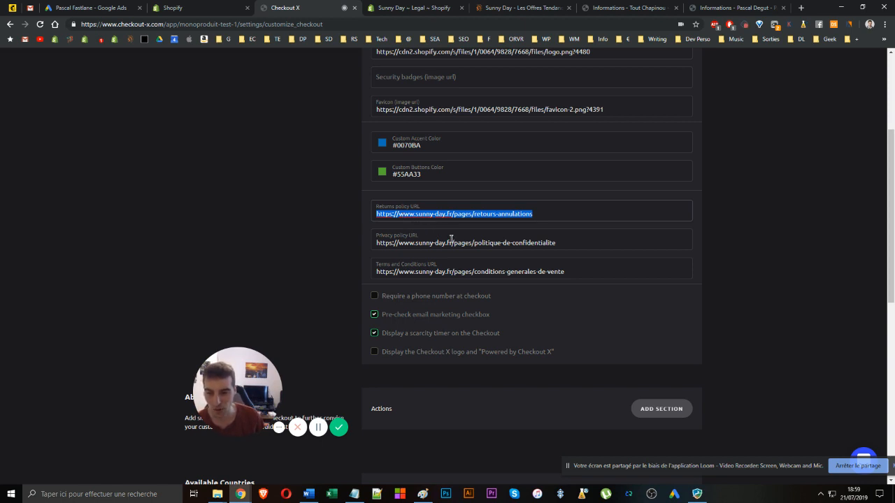
scroll(451, 239, down, 1)
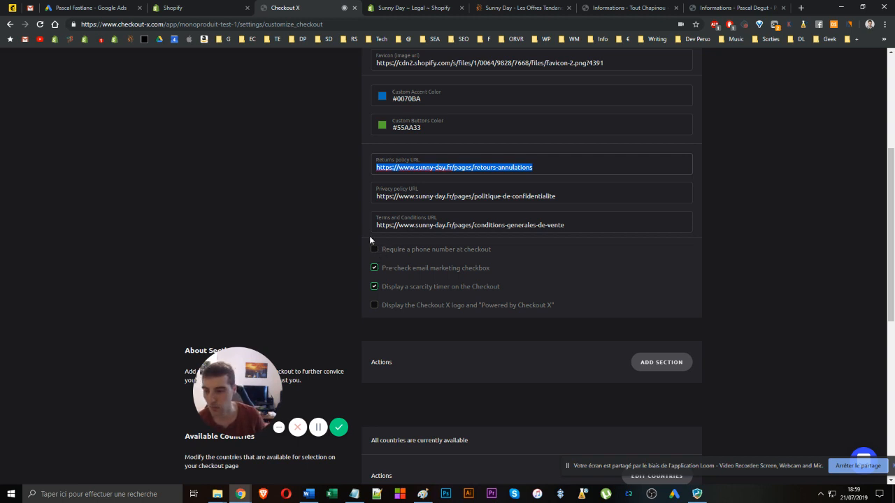
triple_click(412, 250)
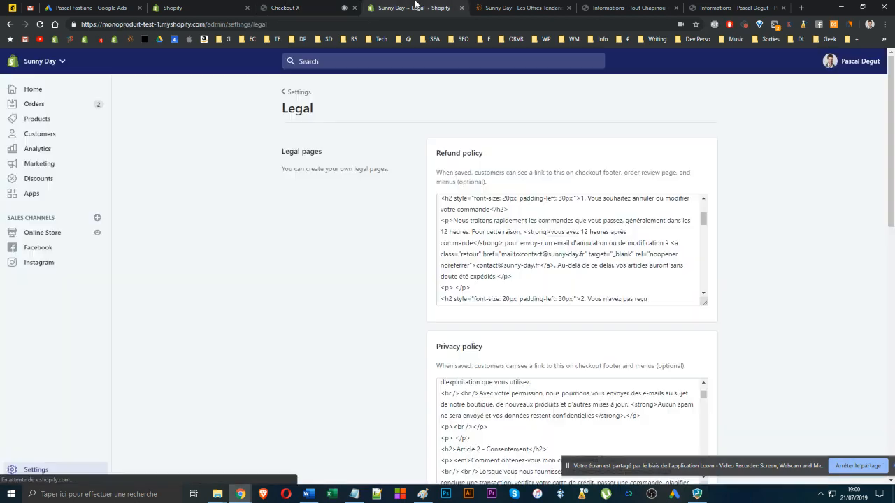
Open Checkout X from Shopify's installed apps in a new tab and view its dashboard before returning to the checkout customization settings
click(415, 8)
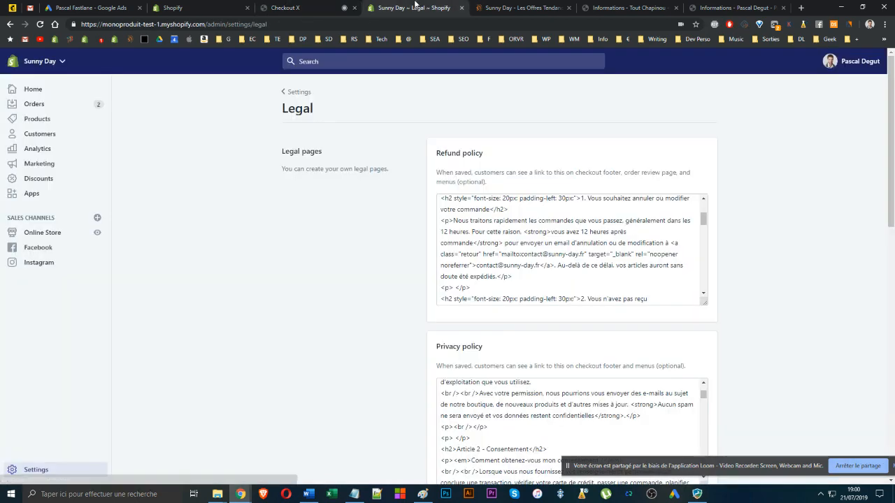
click(234, 5)
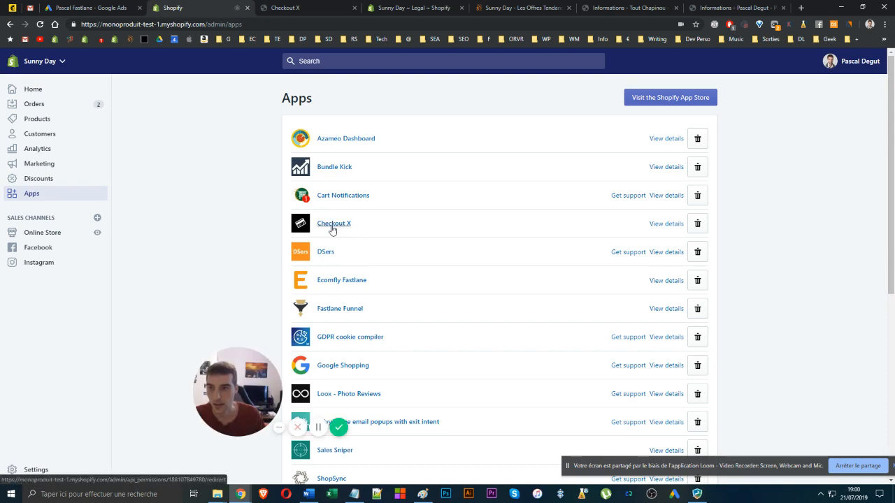
click(332, 227)
click(455, 5)
click(361, 5)
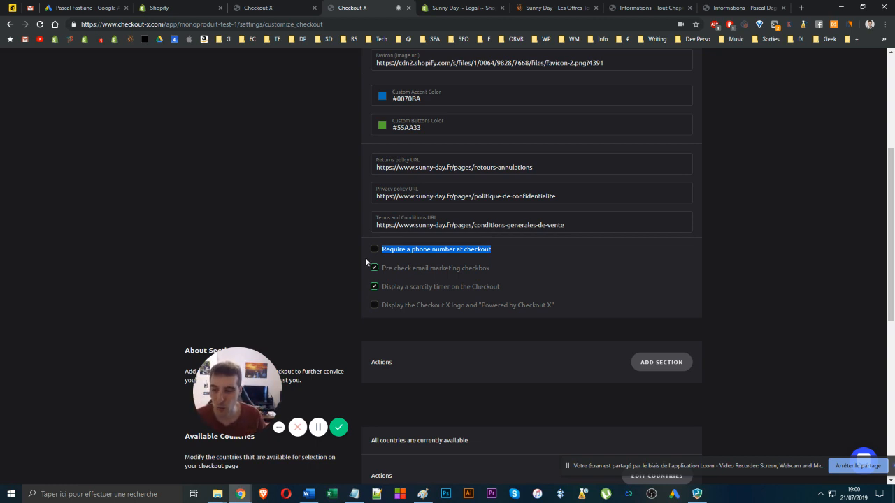
click(271, 7)
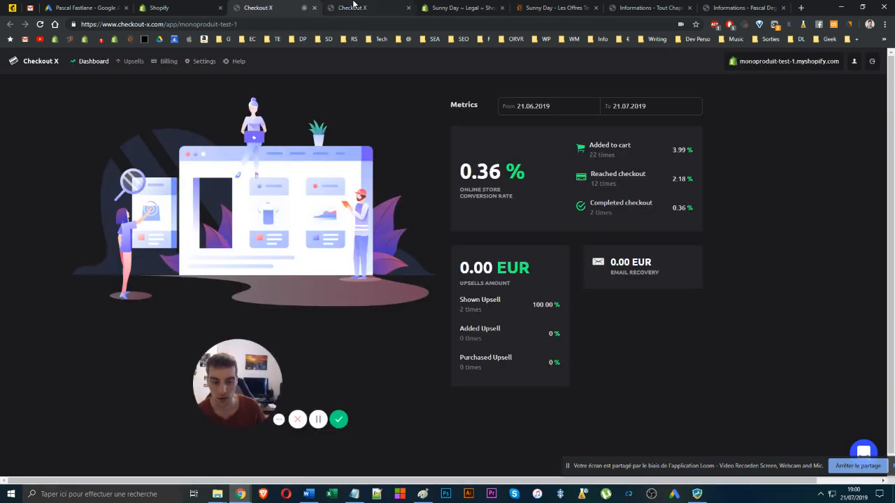
click(353, 7)
Examine the email marketing pre-check and scarcity timer options, and switch to the Tout Chapinou checkout to see the timer
scroll(346, 267, down, 1)
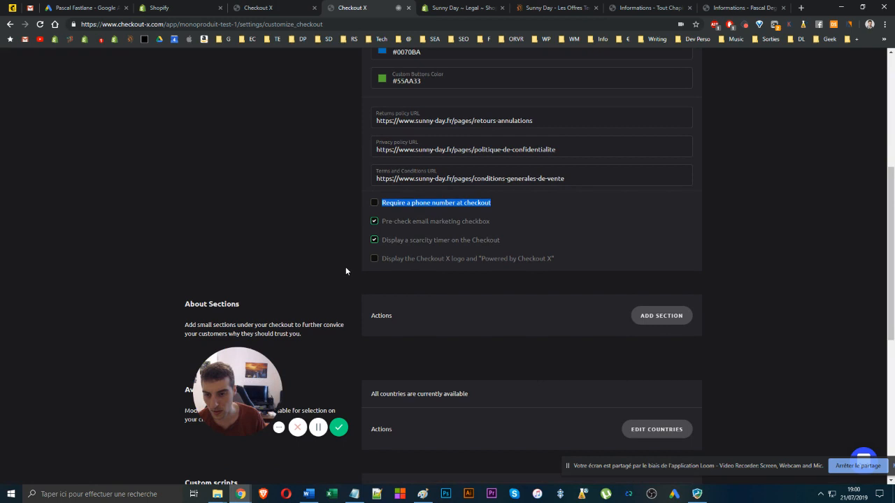
double_click(430, 224)
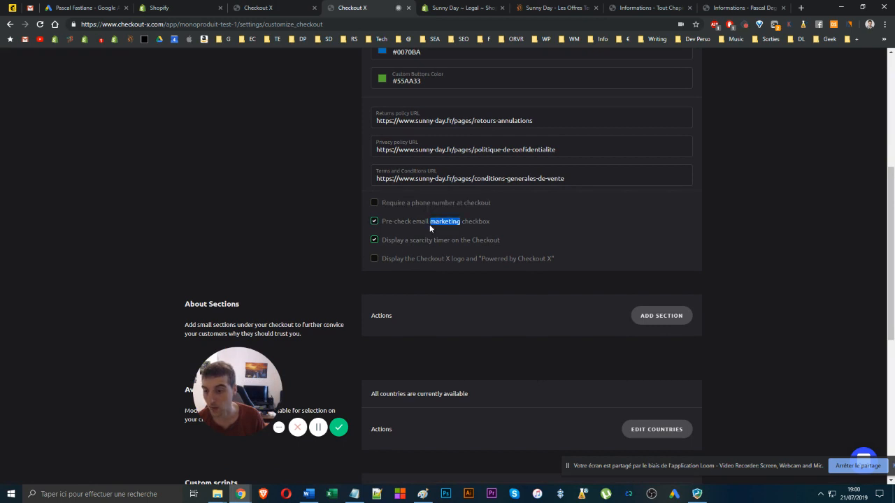
drag(382, 221, 272, 208)
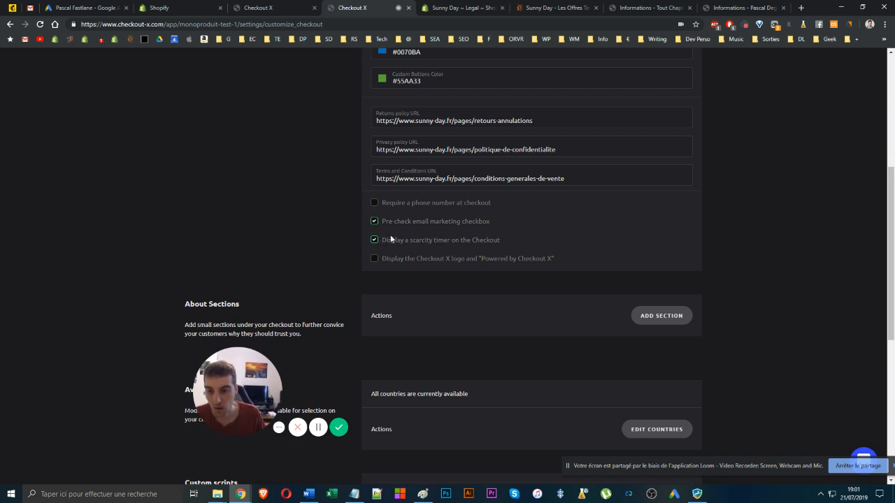
drag(390, 242, 495, 245)
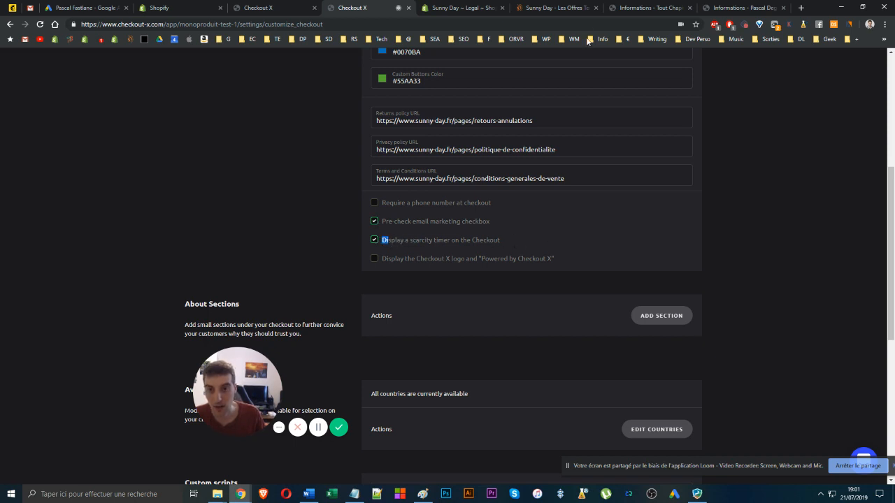
click(633, 8)
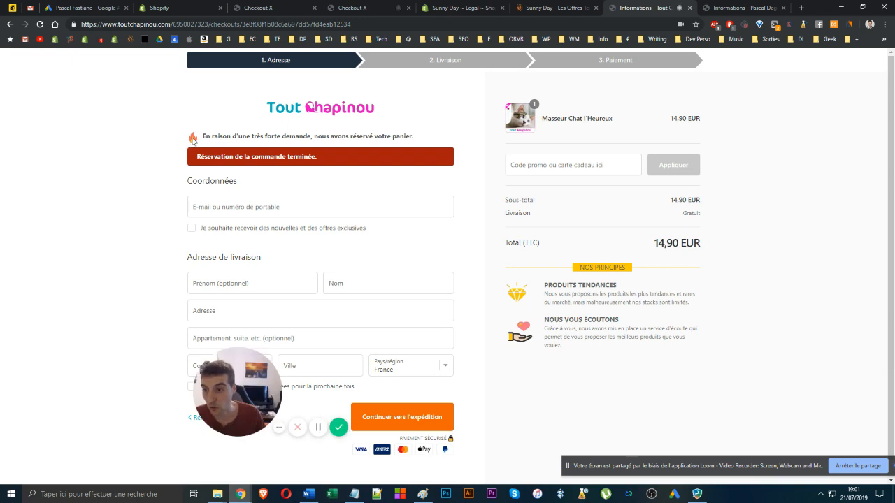
Examine the cart reservation notice on the Tout Chapinou checkout, close that page and return to the Checkout X customization settings
drag(190, 165, 363, 151)
click(349, 164)
click(363, 151)
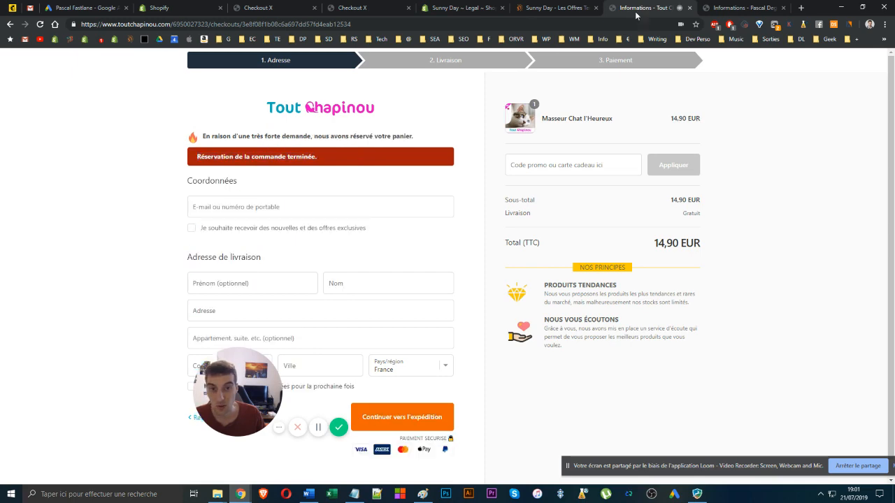
click(689, 8)
click(498, 8)
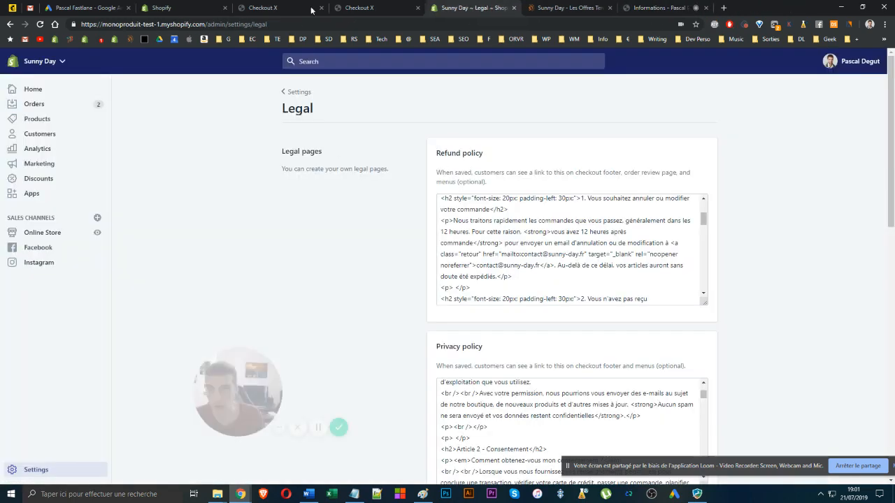
click(397, 7)
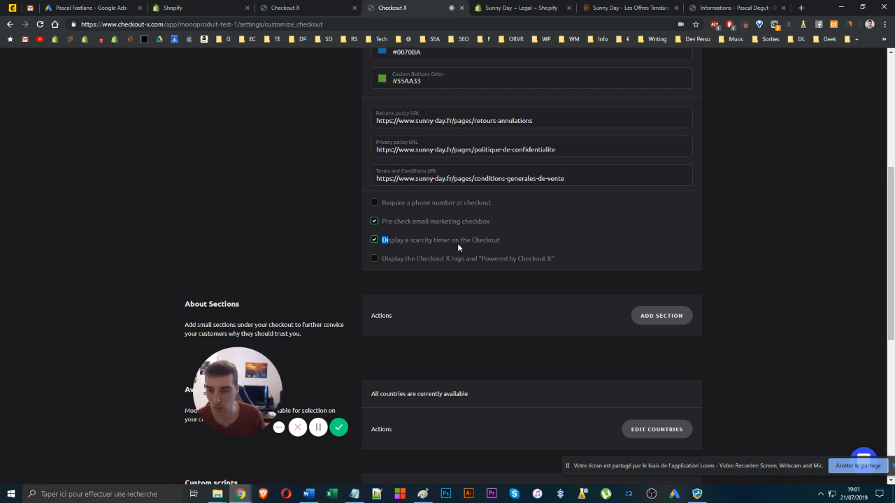
Review the scarcity timer and Checkout X logo options, the About Sections area and the Available Countries setting
click(458, 244)
click(452, 240)
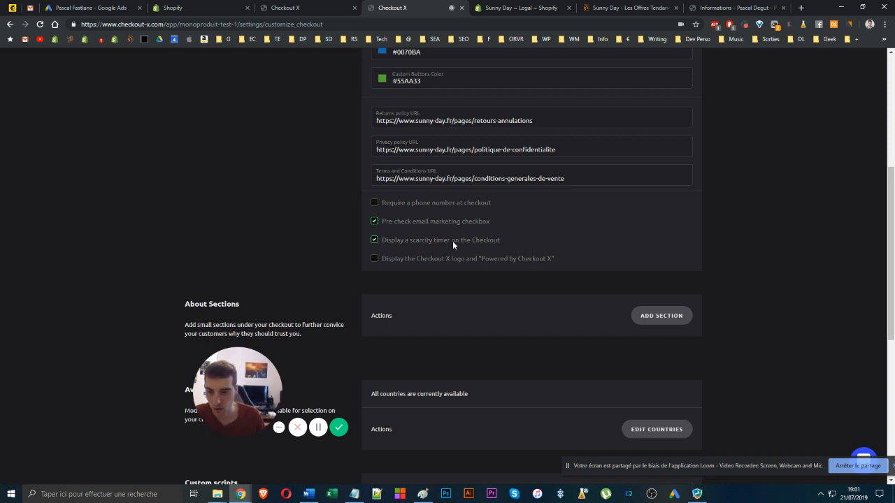
scroll(397, 221, down, 1)
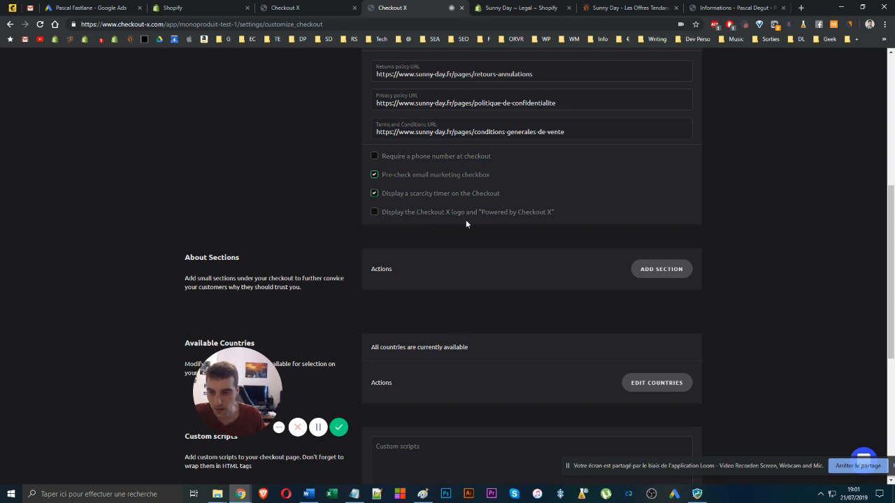
scroll(466, 224, down, 2)
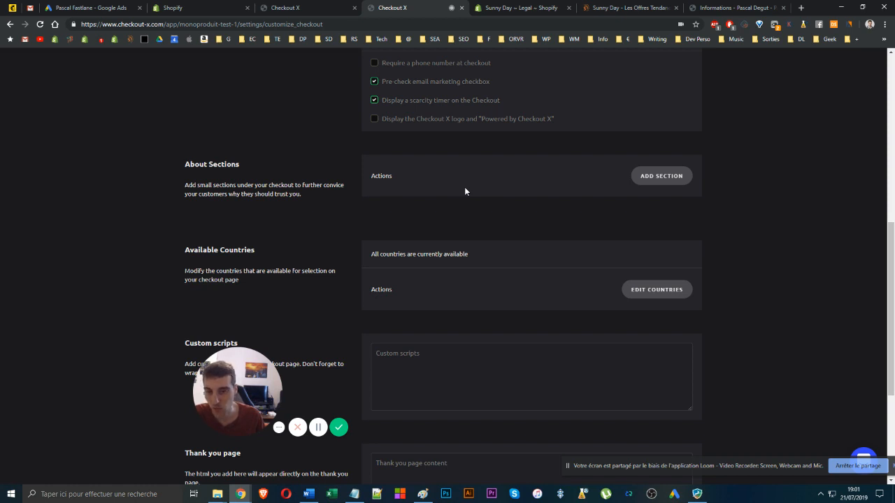
scroll(467, 193, down, 2)
drag(468, 195, 370, 162)
click(398, 197)
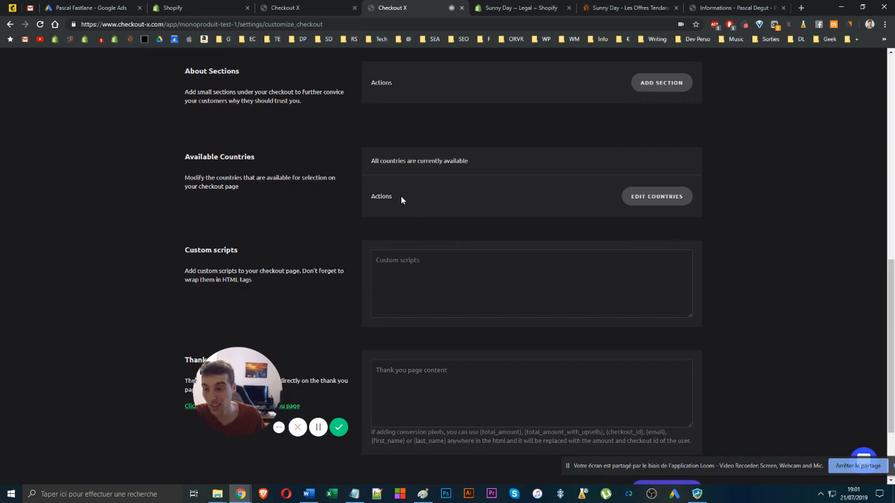
View the shipping zones in the Sunny Day Shopify admin's Shipping settings, and return to the Checkout X customization settings
click(487, 8)
scroll(208, 248, down, 2)
click(38, 470)
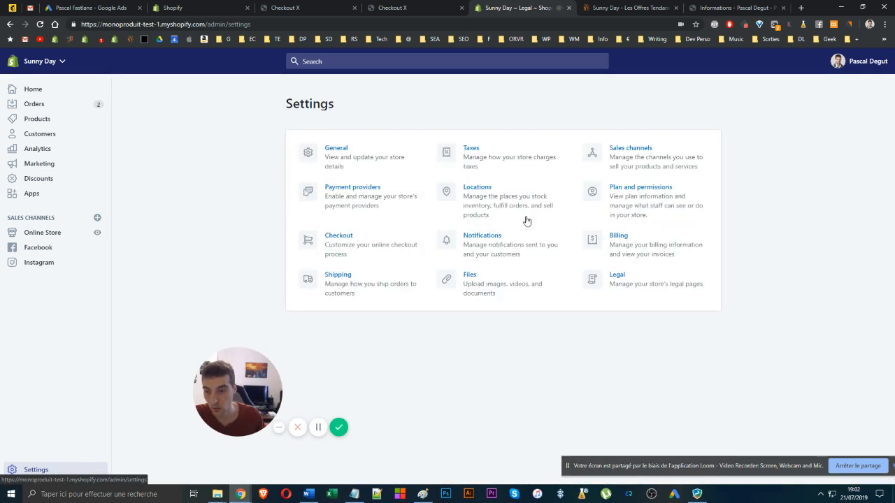
click(344, 288)
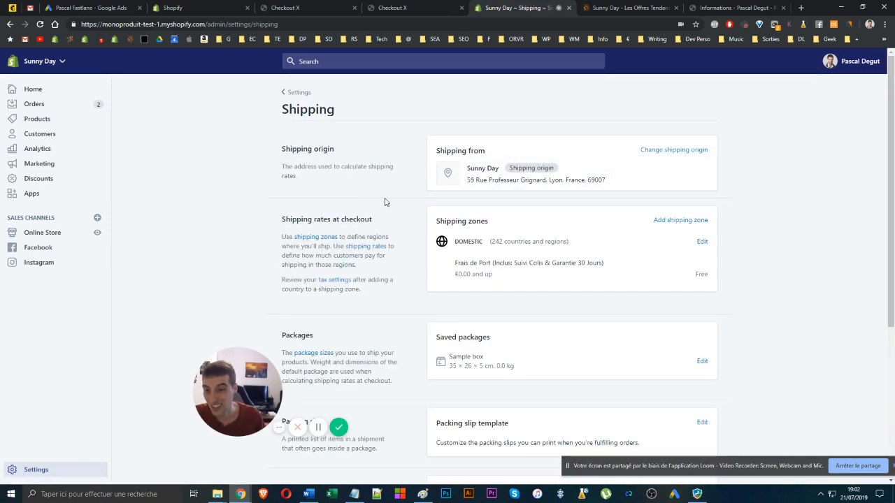
click(395, 8)
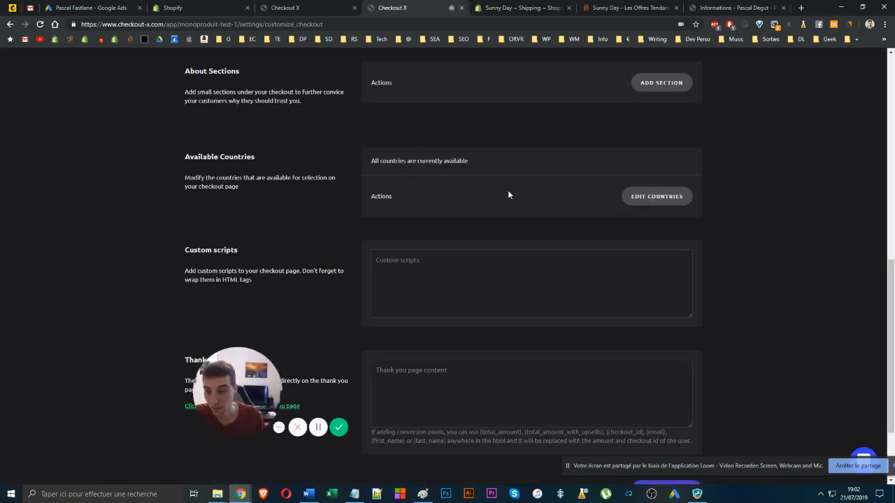
Review the custom scripts and thank you page content fields, and open the thank you page preview
scroll(508, 195, down, 2)
click(428, 192)
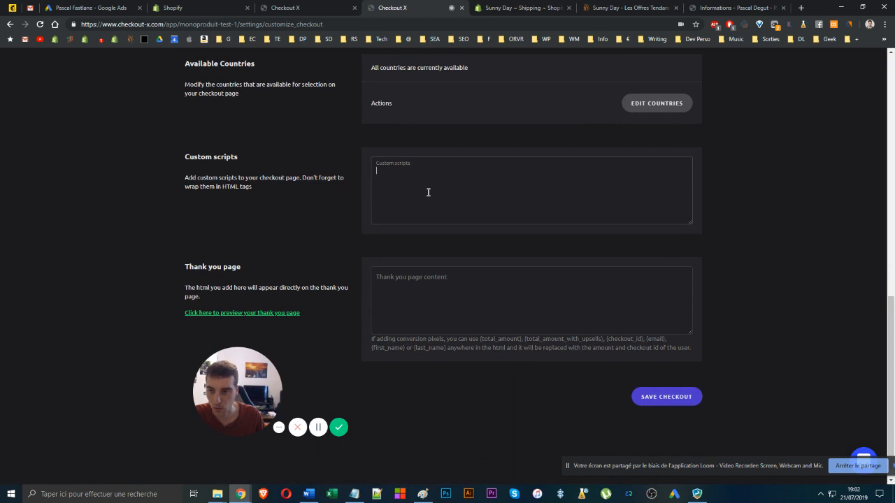
scroll(428, 193, down, 1)
click(411, 284)
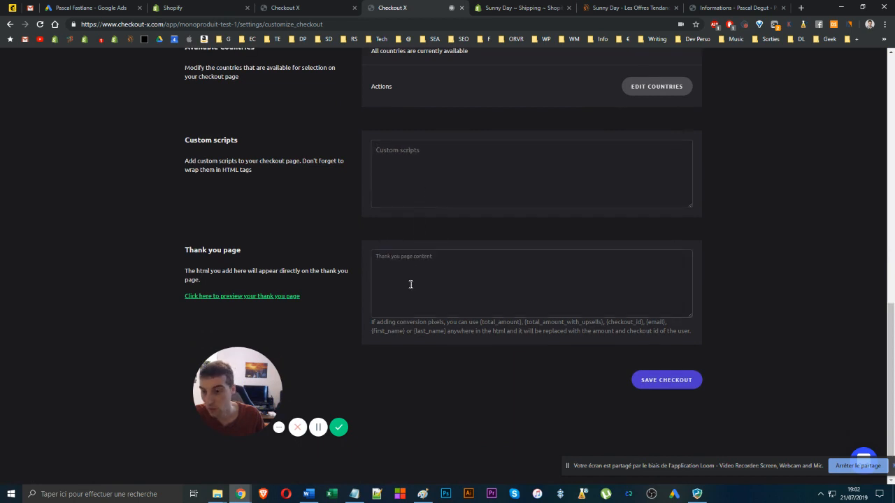
click(245, 297)
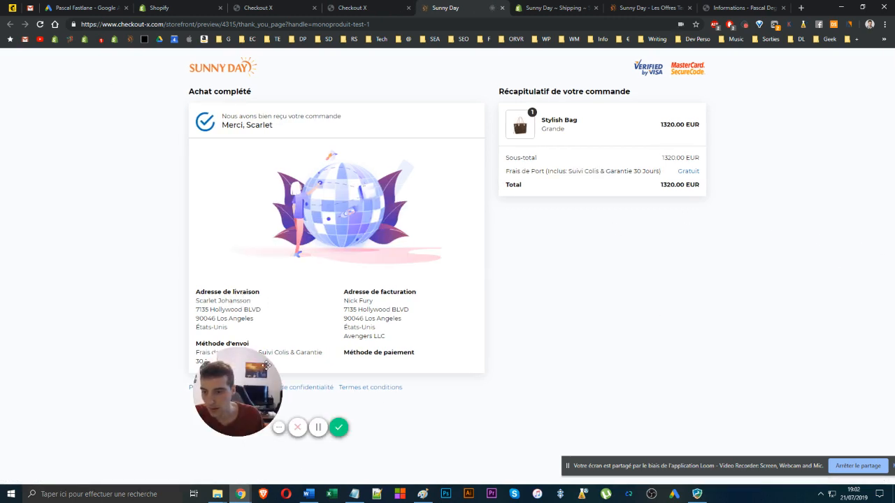
drag(266, 365, 259, 385)
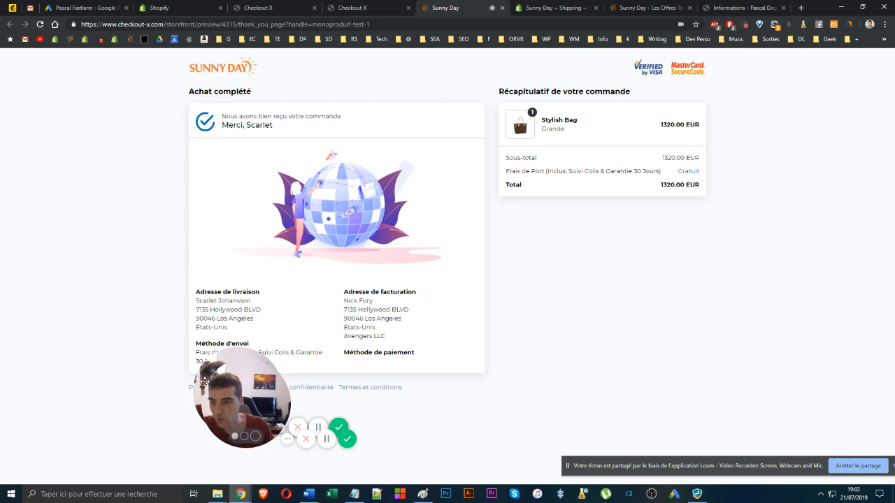
drag(204, 382, 197, 374)
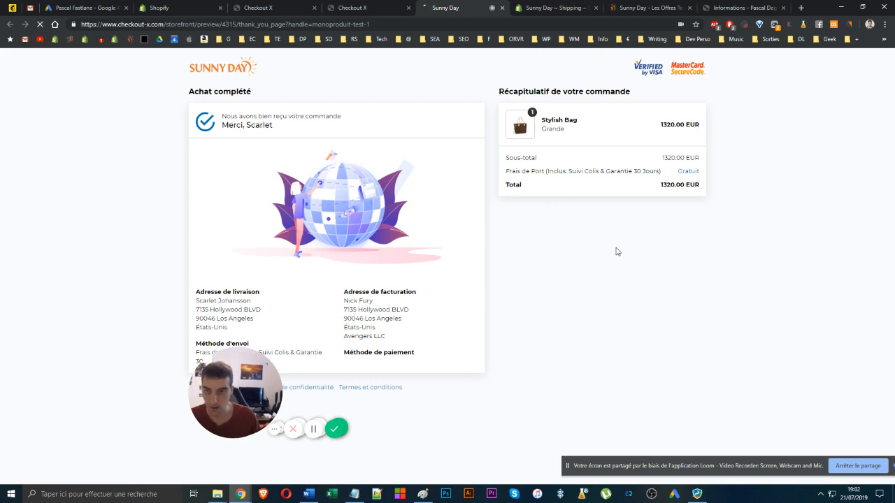
mouse_move(260, 384)
drag(261, 383, 91, 399)
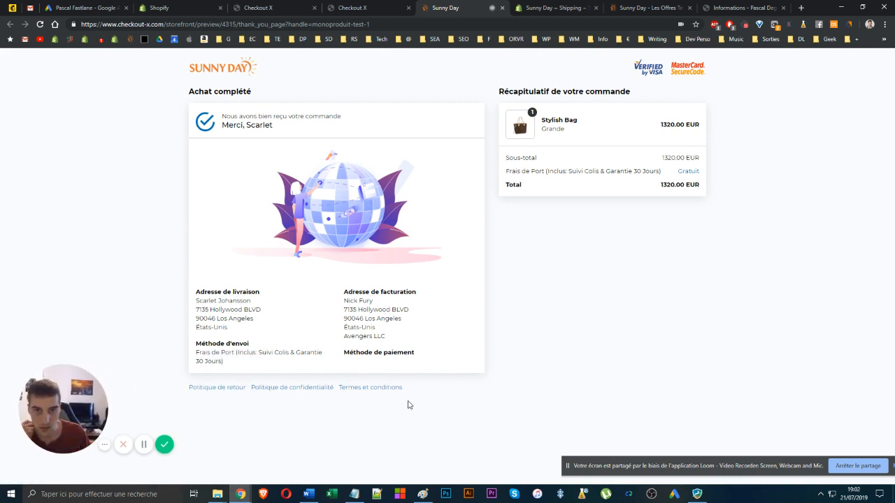
Return to the Checkout X customization settings and open the checkout preview from the General section
click(395, 6)
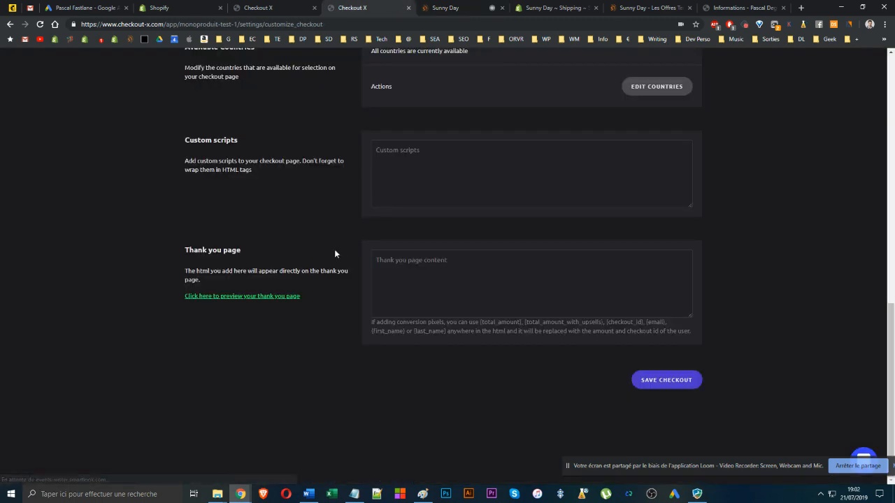
scroll(349, 252, up, 10)
scroll(350, 256, down, 10)
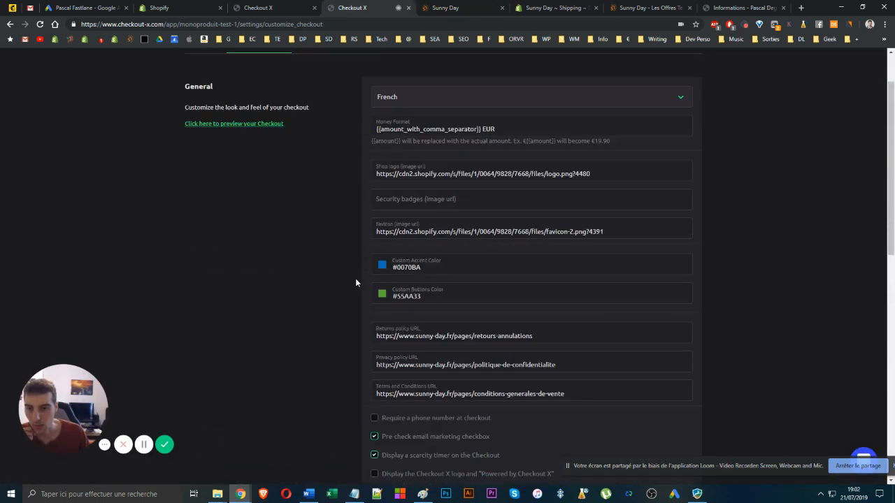
scroll(334, 355, up, 10)
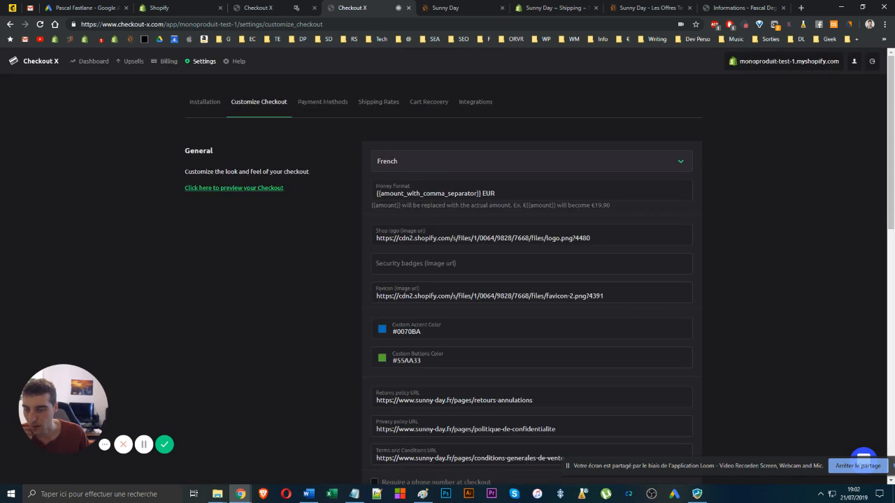
click(258, 187)
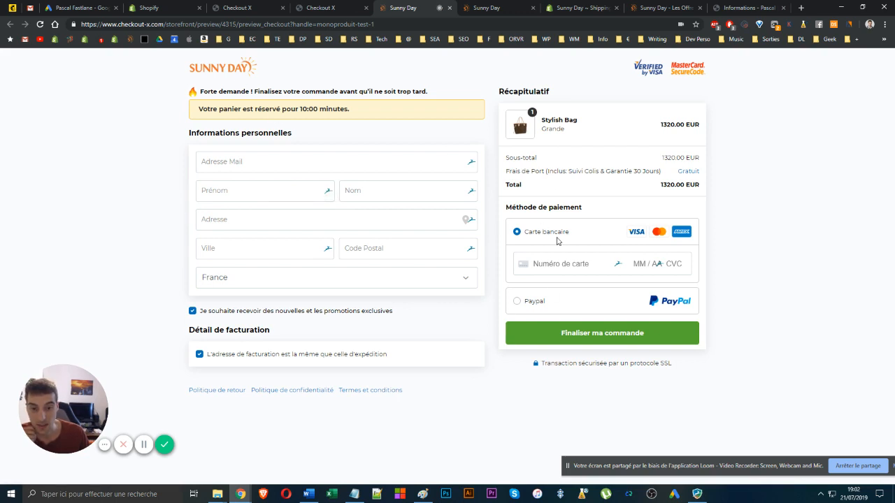
Choose Paypal in the checkout preview and examine the shipping cost, cart reservation banner, personal information form and SSL notice
click(516, 300)
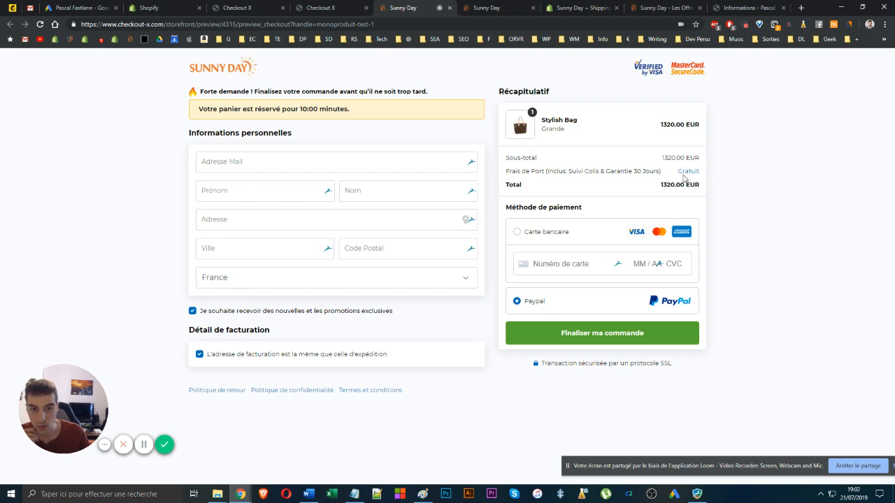
drag(681, 172, 676, 172)
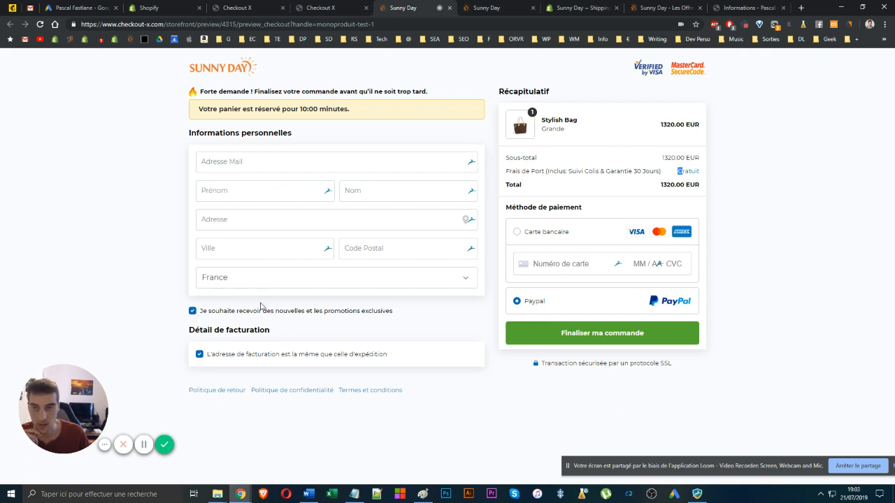
drag(340, 107, 221, 92)
click(244, 166)
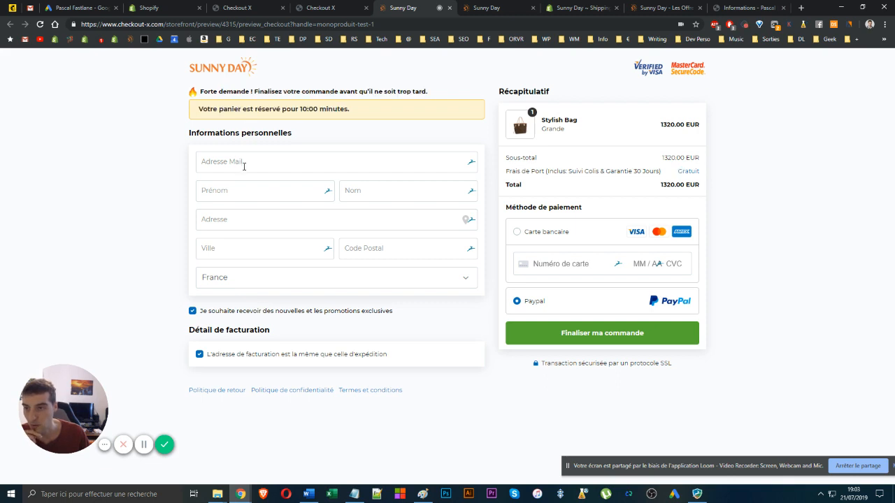
click(134, 171)
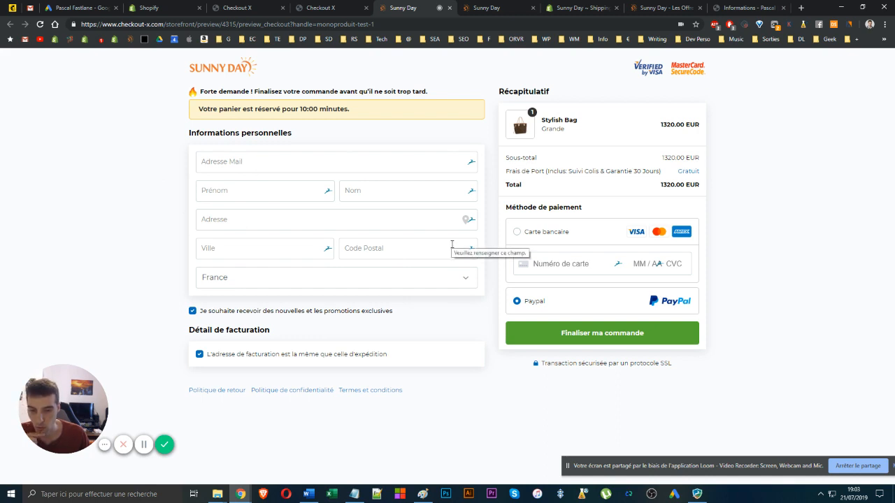
drag(631, 363, 553, 357)
click(580, 374)
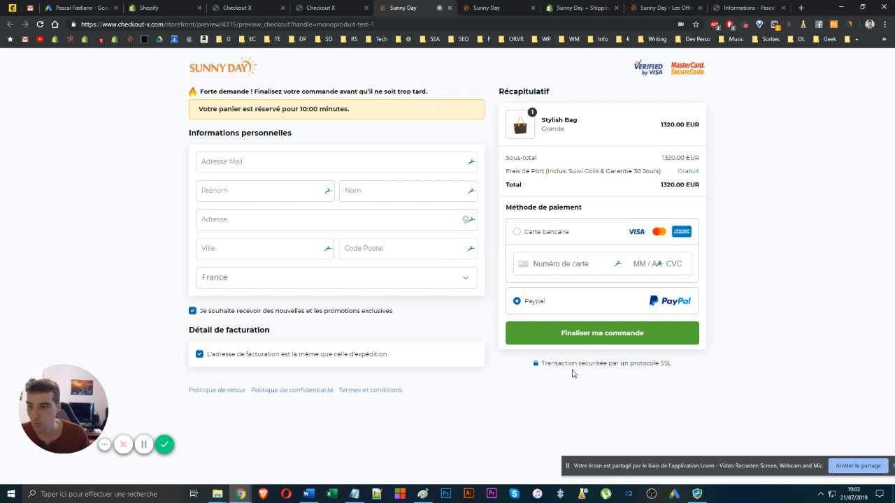
Go back to the Checkout X settings, glance at the checkout preview once more, and open the Payment Methods settings
click(329, 8)
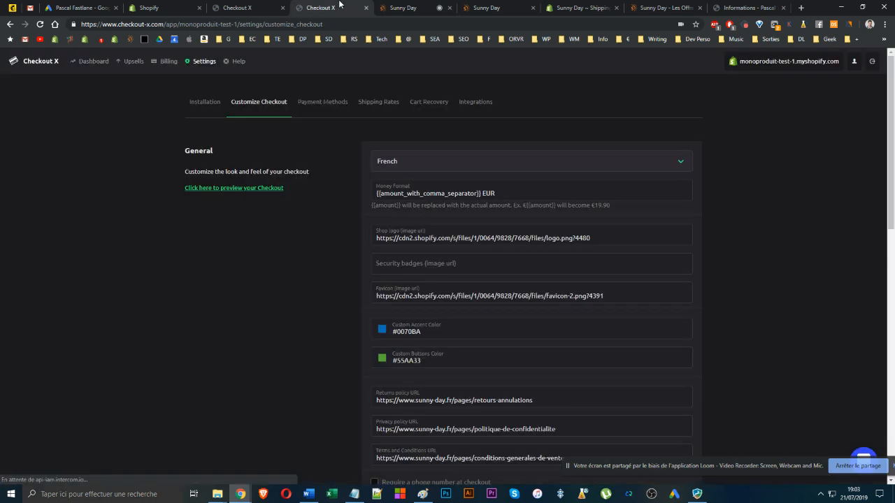
key(ctrl+Tab)
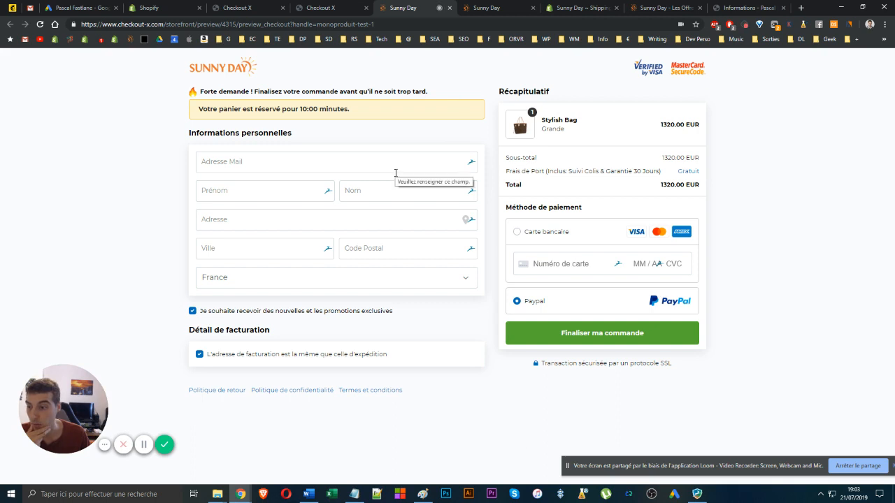
click(318, 8)
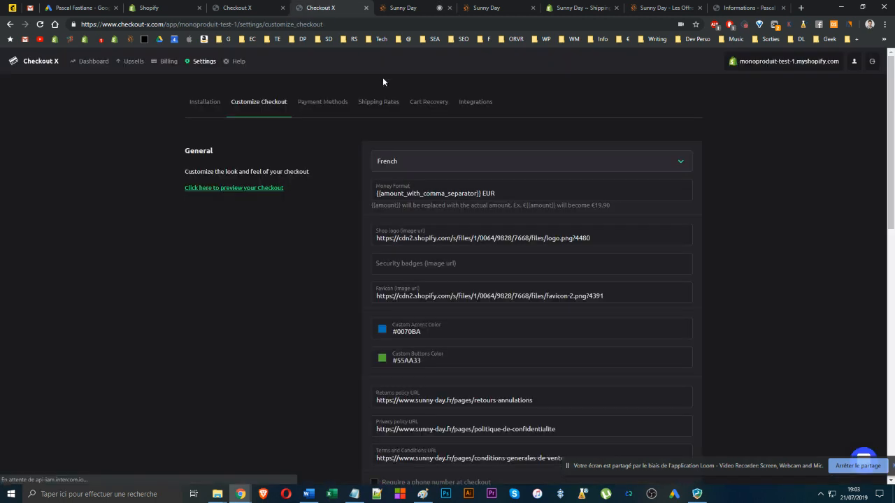
click(326, 106)
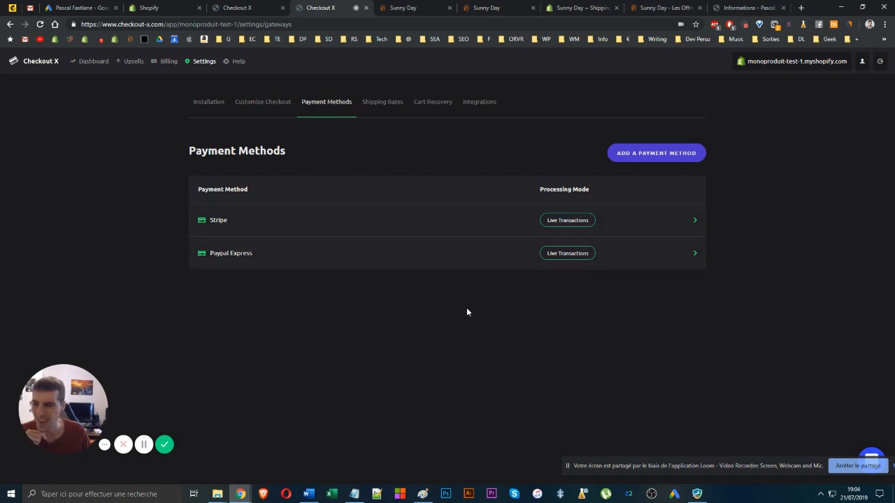
Switch to the Sunny Day Shopify admin and open its Payment providers settings
click(578, 7)
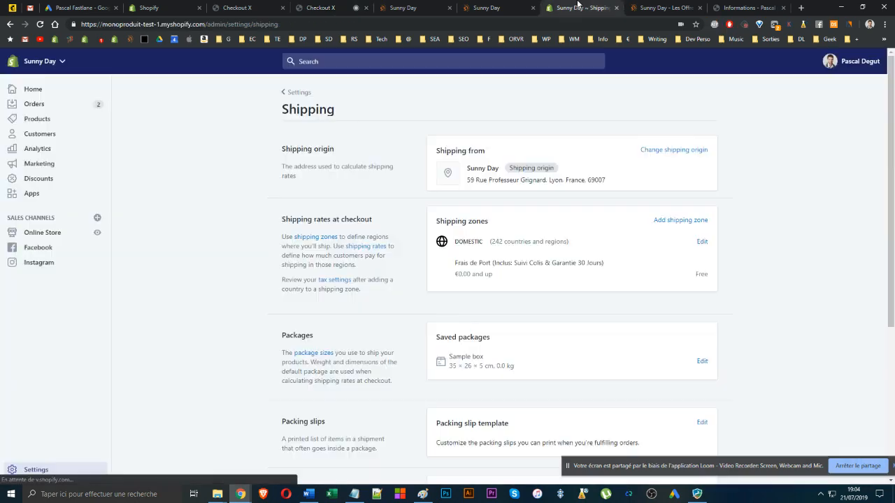
scroll(21, 468, down, 3)
click(21, 469)
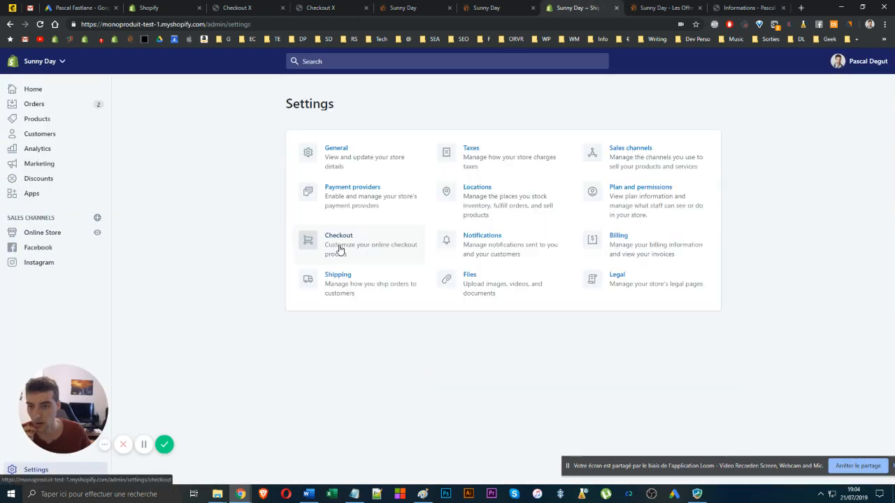
click(339, 187)
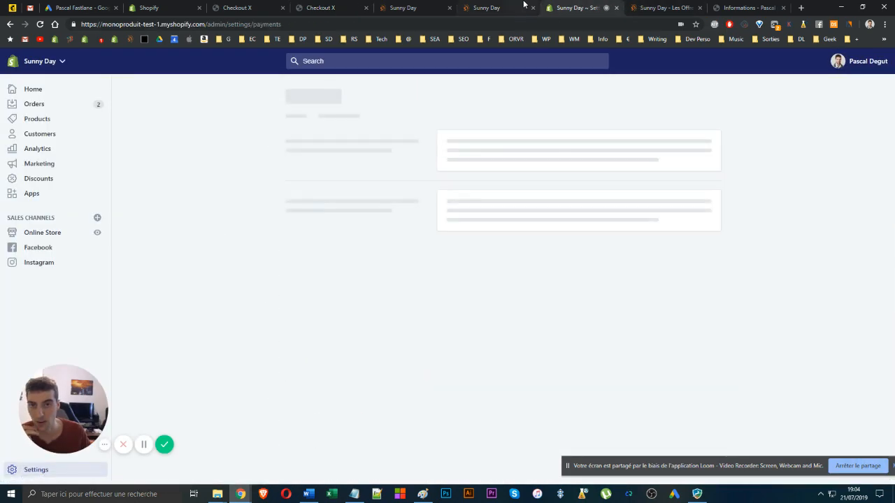
Close the thank you page preview, return to Checkout X and open the Shipping Rates settings
click(521, 7)
click(533, 8)
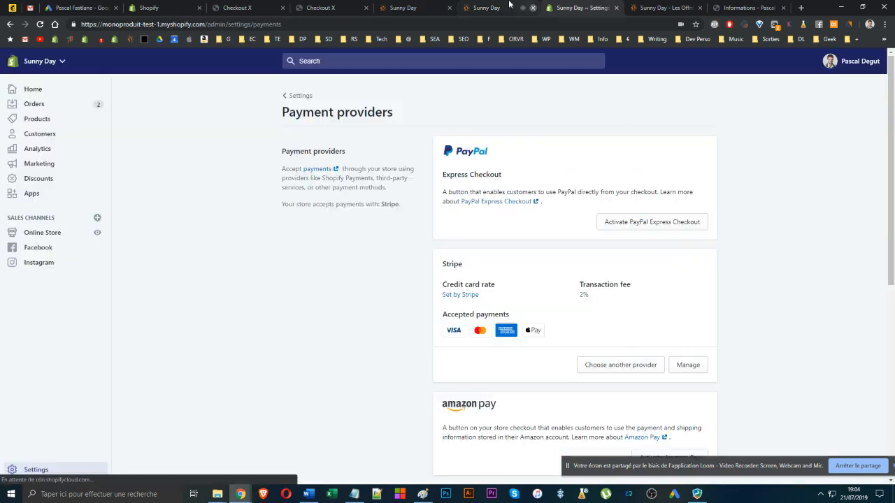
click(406, 8)
click(334, 4)
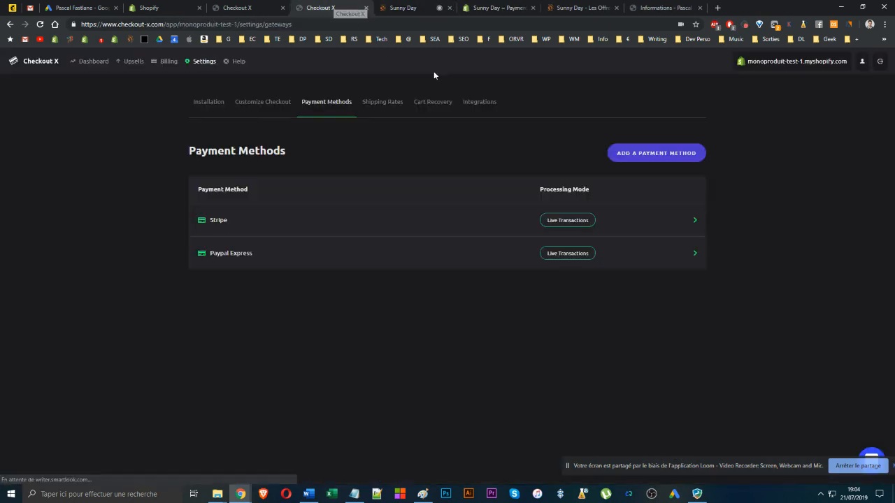
click(381, 103)
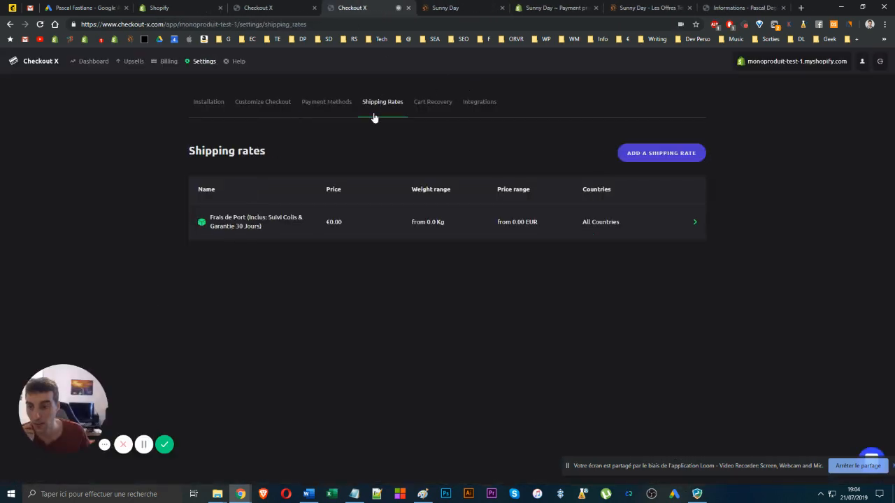
Open the "Frais de Port" shipping rate, then examine its name and the Gratuit label in the Sunny Day checkout preview's order summary
drag(267, 232, 211, 219)
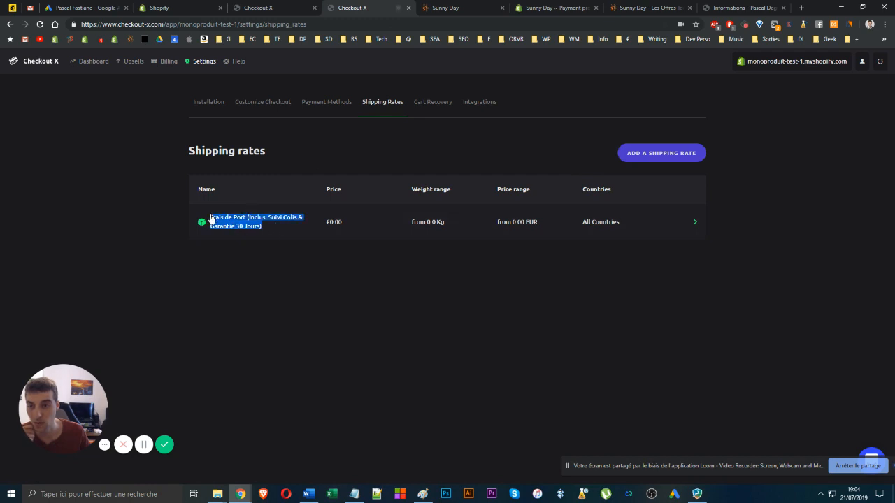
click(211, 218)
click(445, 8)
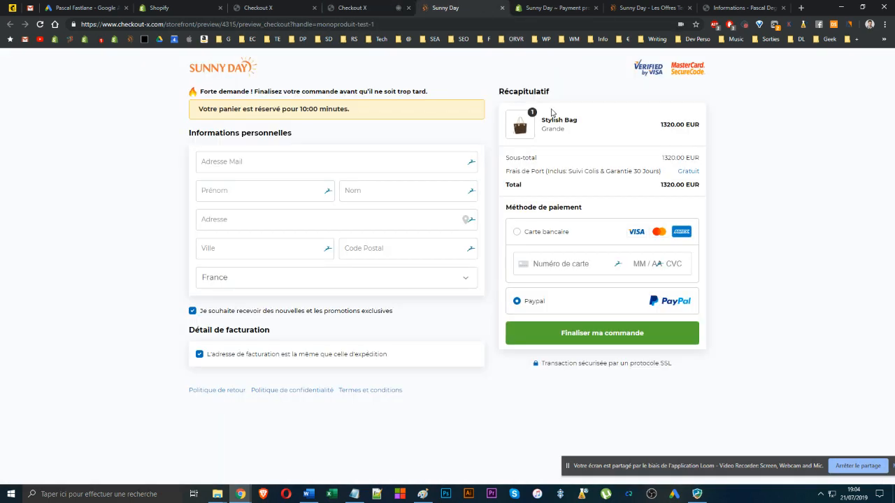
triple_click(545, 172)
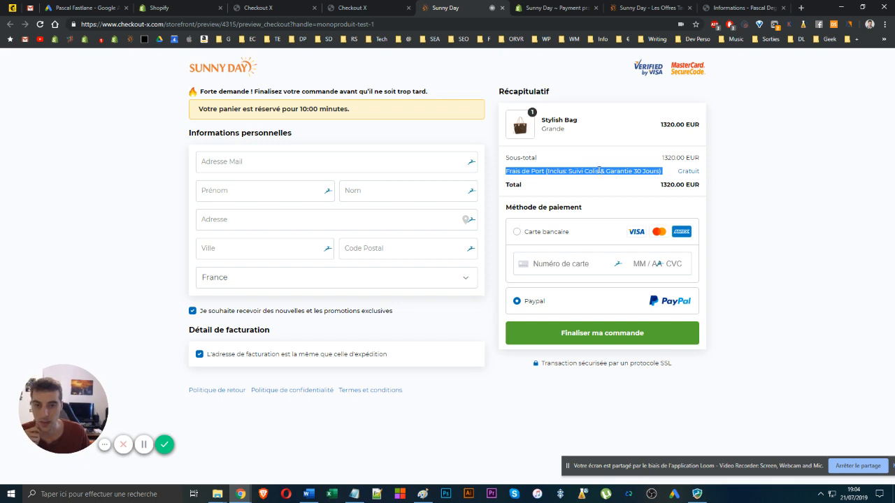
drag(568, 170, 655, 172)
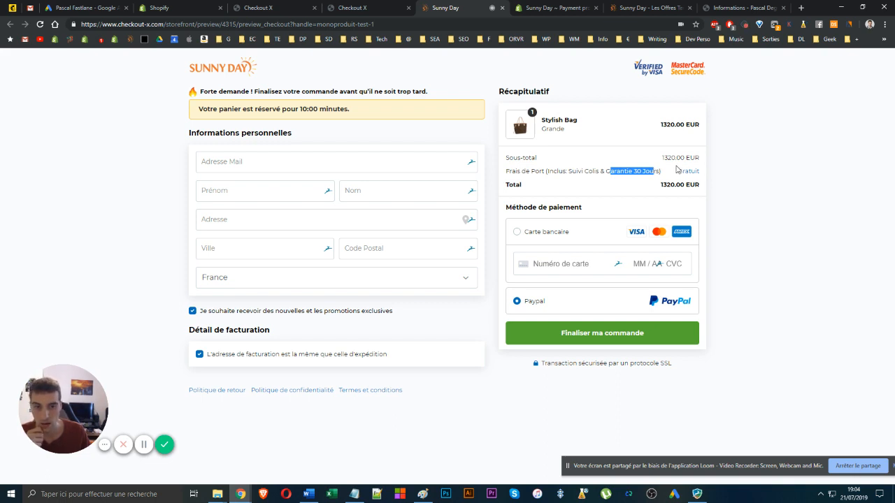
drag(677, 170, 702, 175)
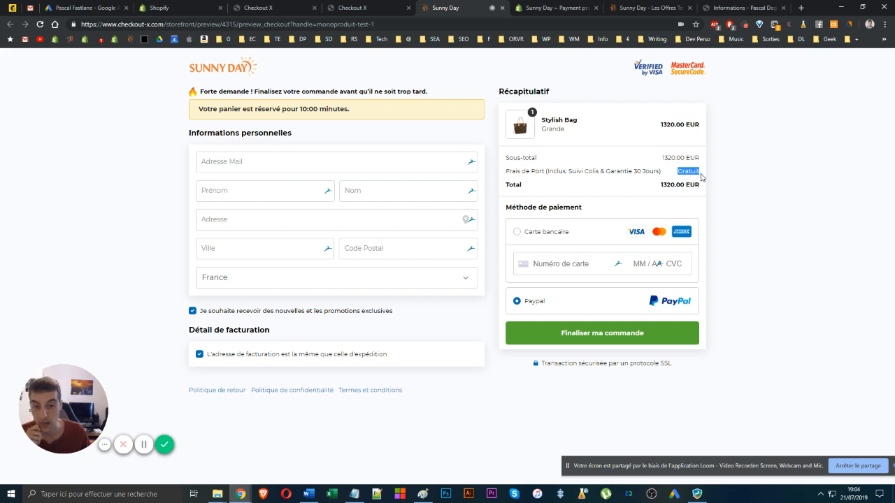
Return to the shipping rate in Checkout X and examine its minimum and maximum cart subtotal, cart weight and shipping price fields
click(361, 8)
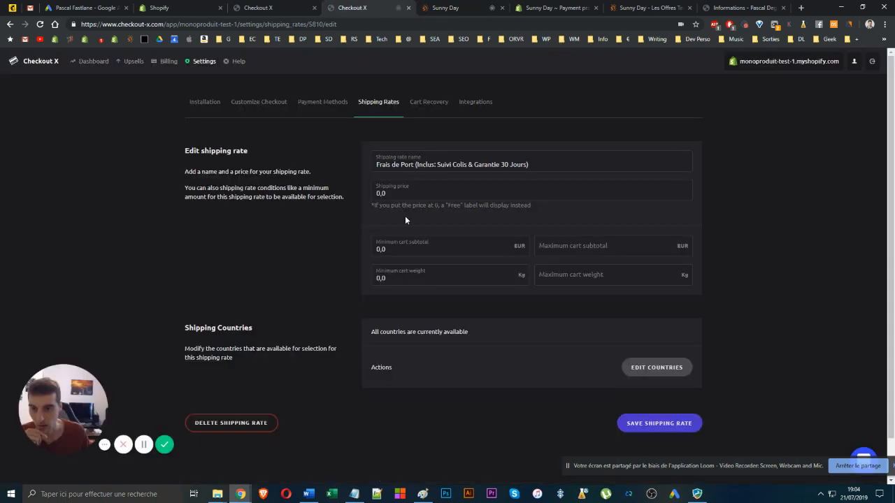
click(427, 250)
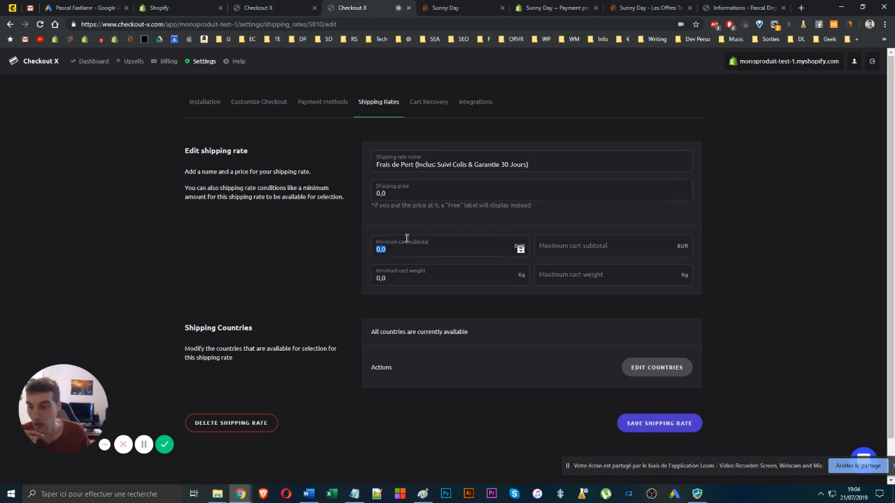
click(402, 279)
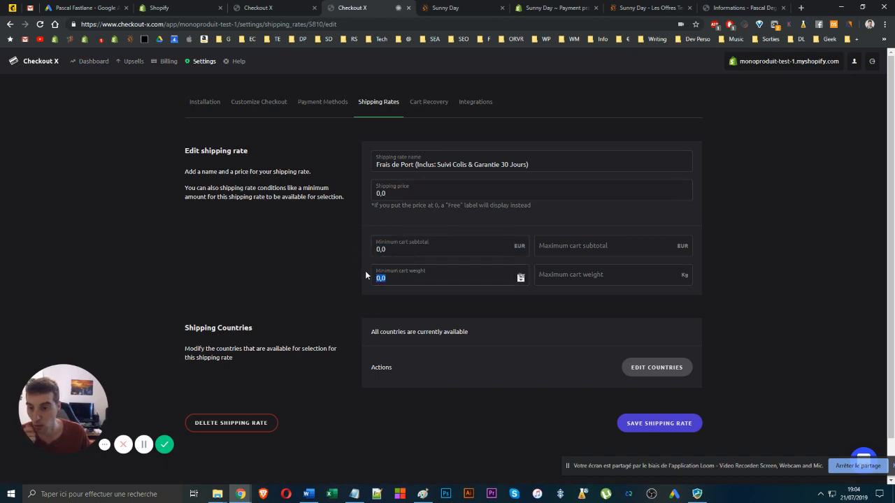
click(566, 245)
click(565, 274)
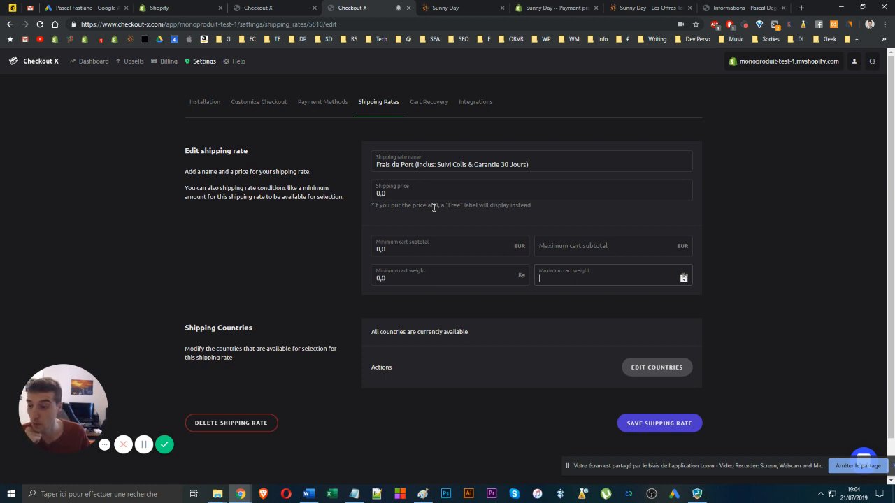
drag(432, 196, 303, 251)
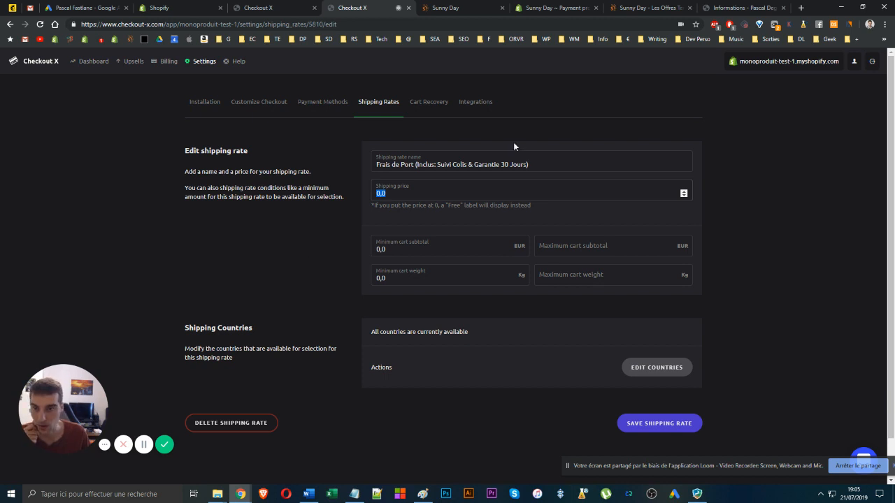
Open the Cart Recovery settings, briefly preview the "Votre panier vous attend." email, and review the titles and timings of the recovery emails
click(428, 103)
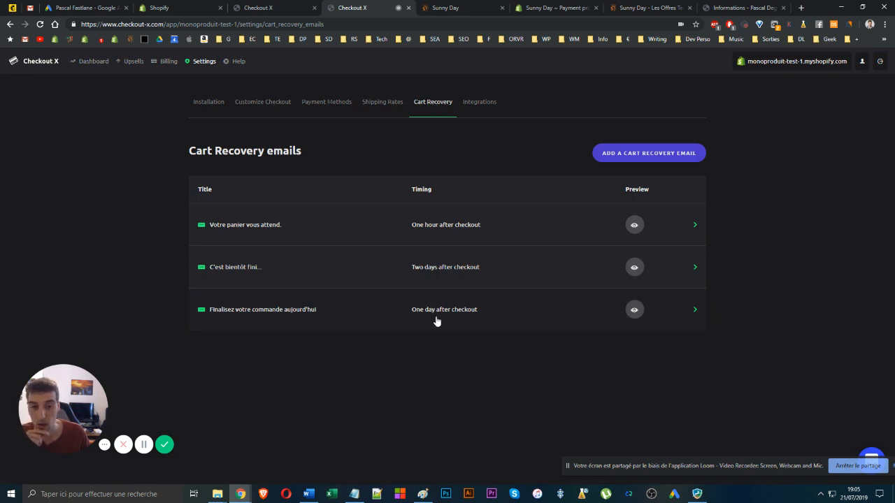
click(634, 225)
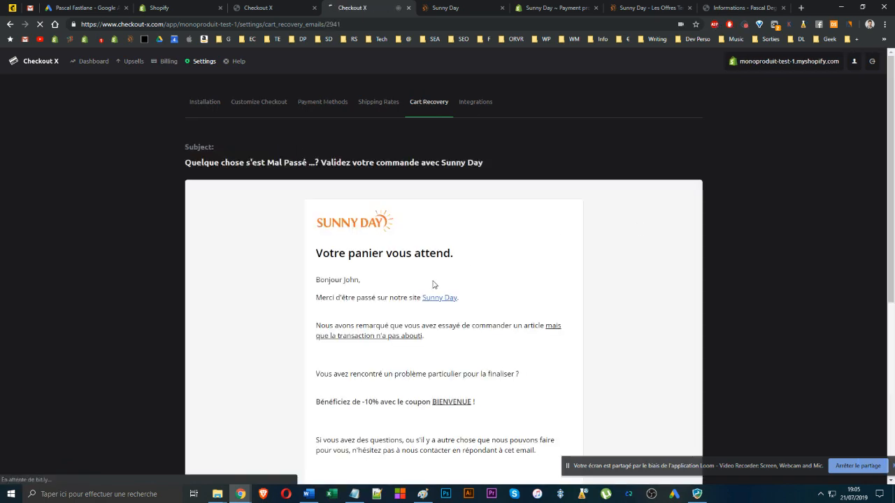
scroll(431, 278, down, 4)
click(10, 23)
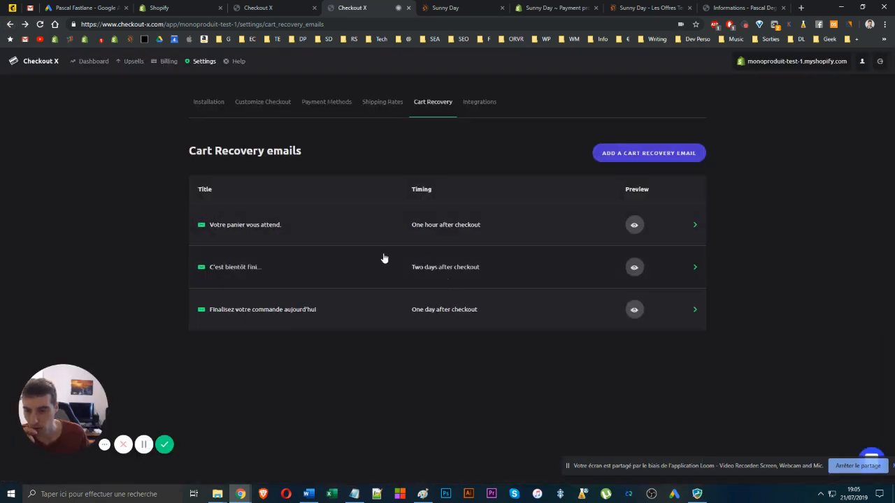
drag(248, 273, 250, 312)
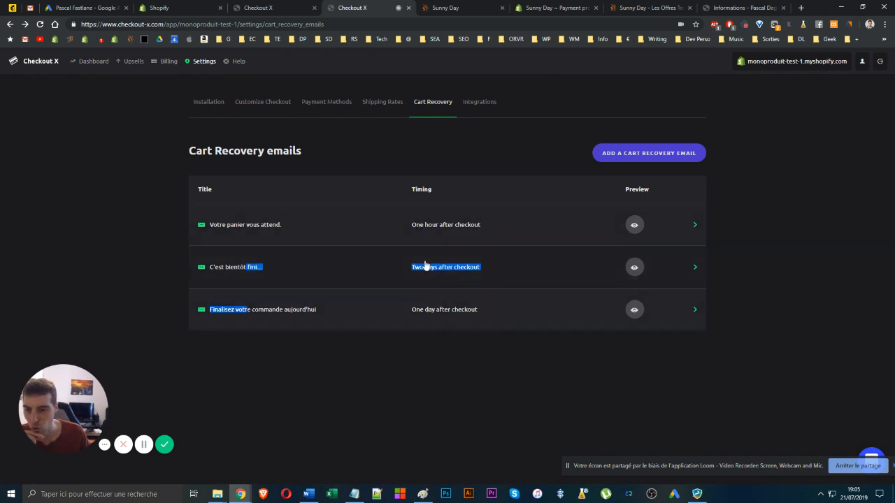
drag(496, 231, 511, 198)
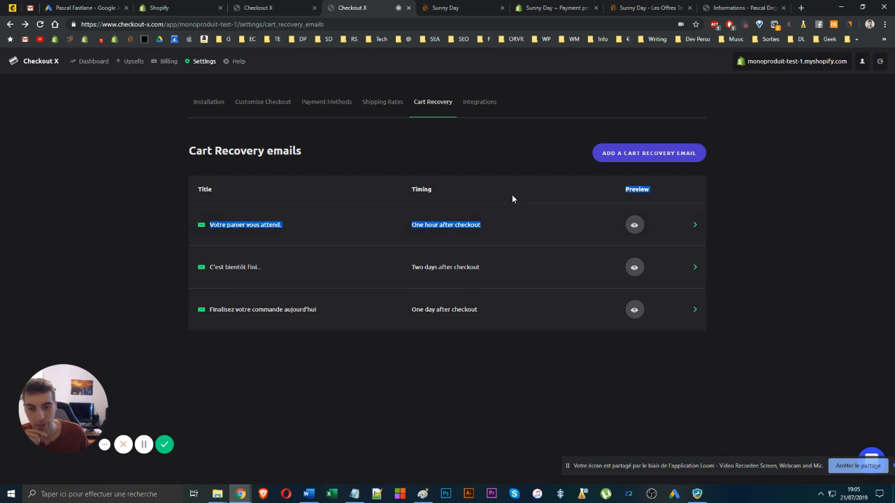
click(514, 196)
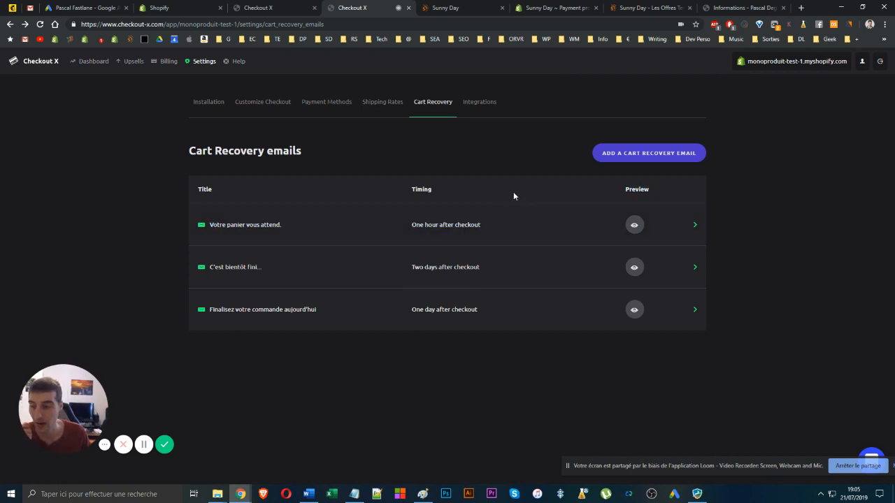
Switch to the Sunny Day Shopify admin and preview the Order confirmation email from the Notifications settings
click(556, 8)
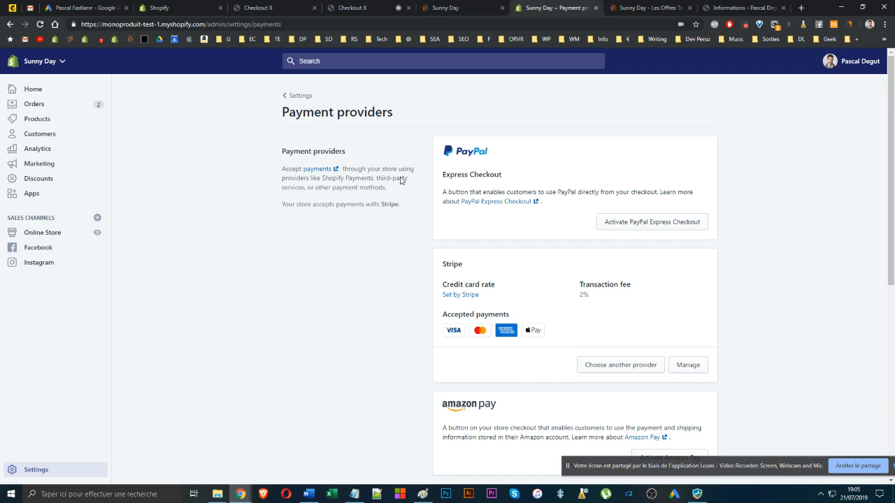
click(42, 469)
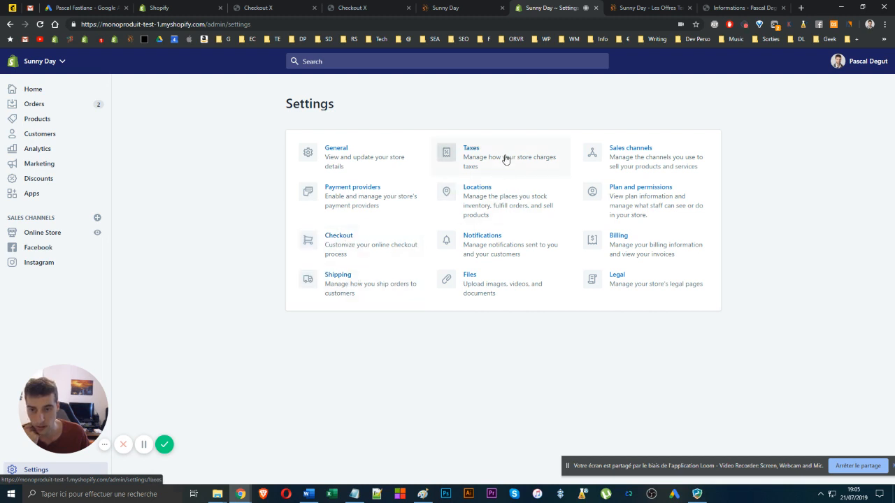
click(518, 239)
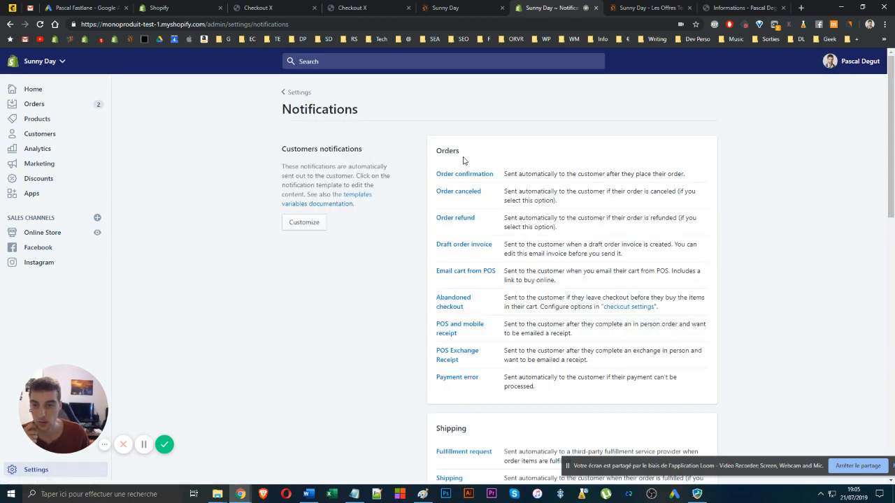
click(472, 176)
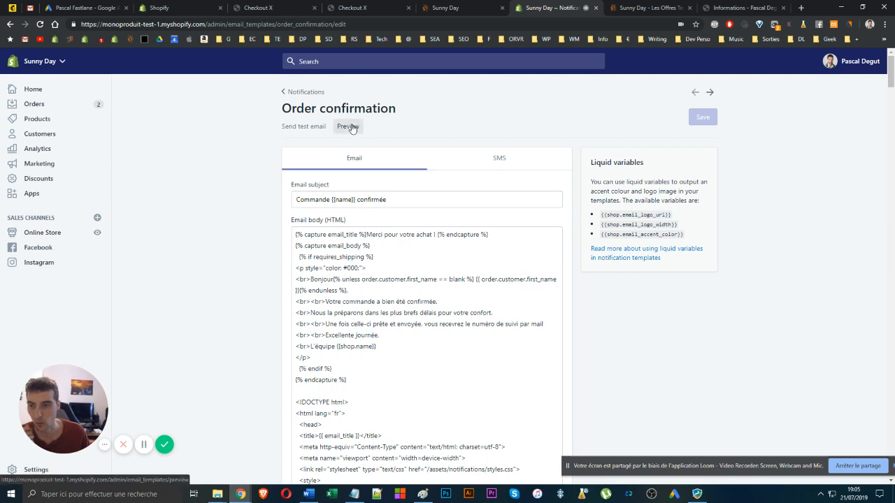
click(350, 126)
scroll(390, 217, down, 1)
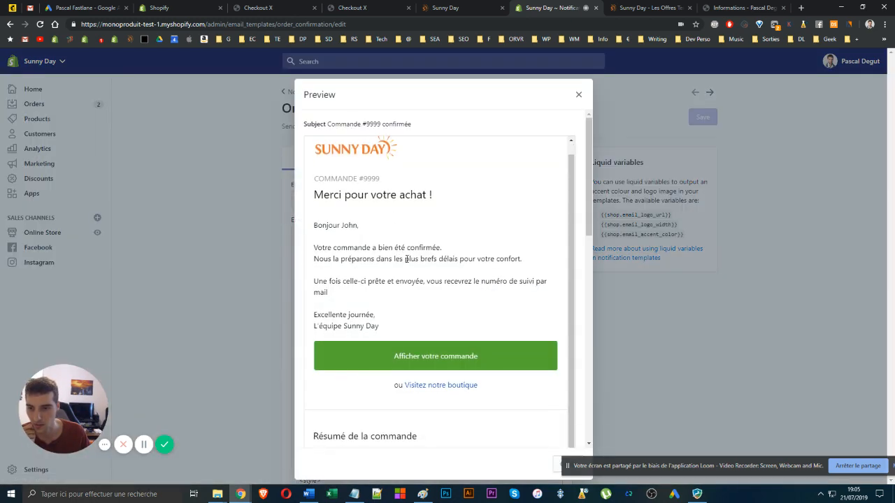
Return to Checkout X, read through the "Votre panier vous attend." email preview with its BIENVENUE coupon, and go back to the email list
click(471, 5)
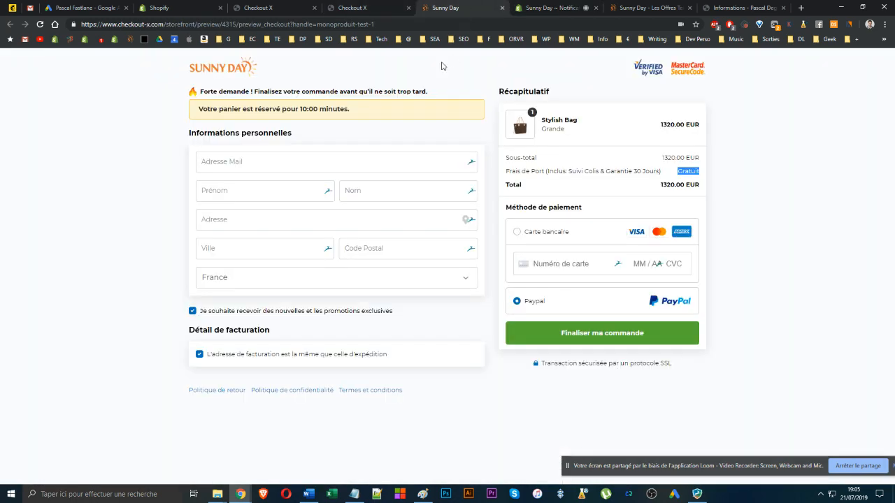
click(386, 6)
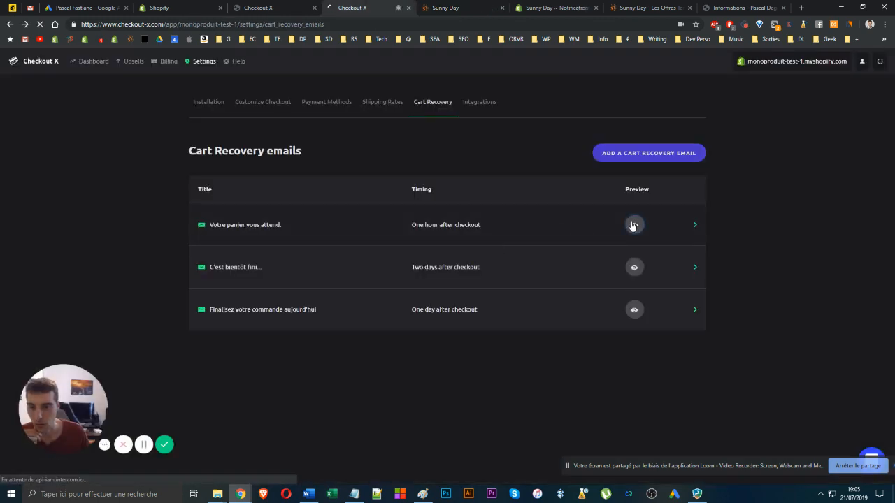
click(634, 225)
scroll(420, 210, down, 5)
scroll(370, 194, up, 1)
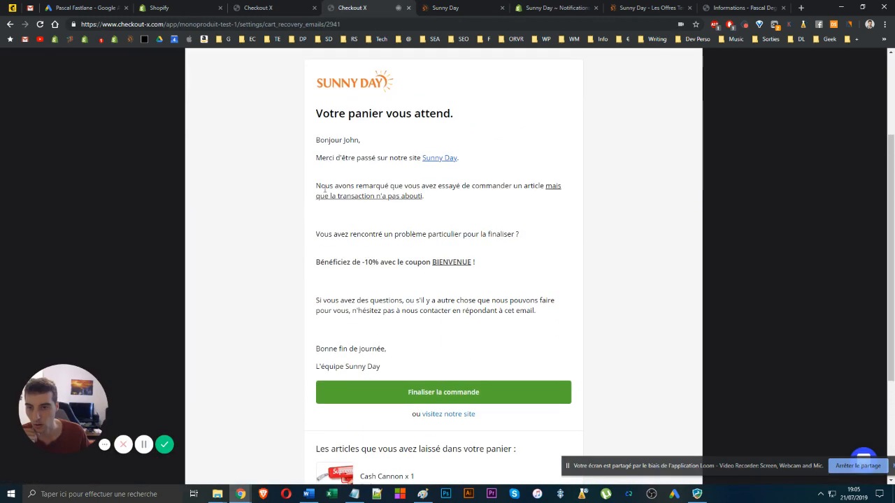
drag(429, 262, 482, 266)
click(479, 264)
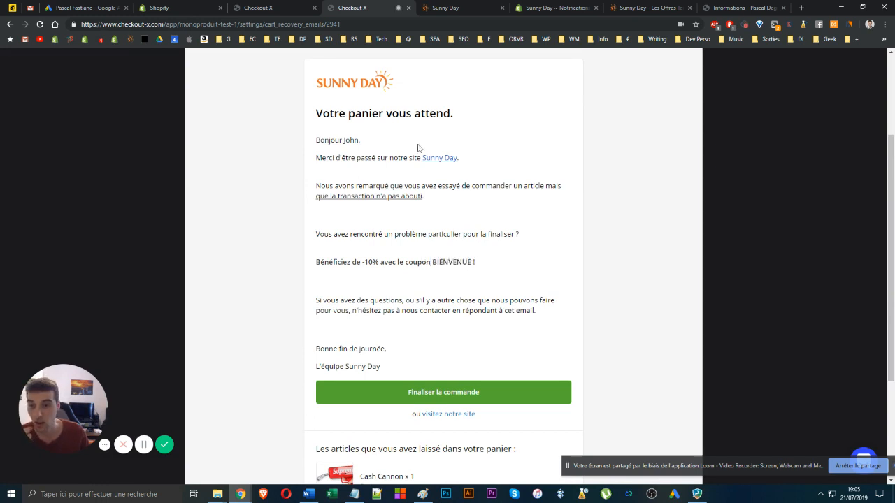
scroll(429, 172, down, 3)
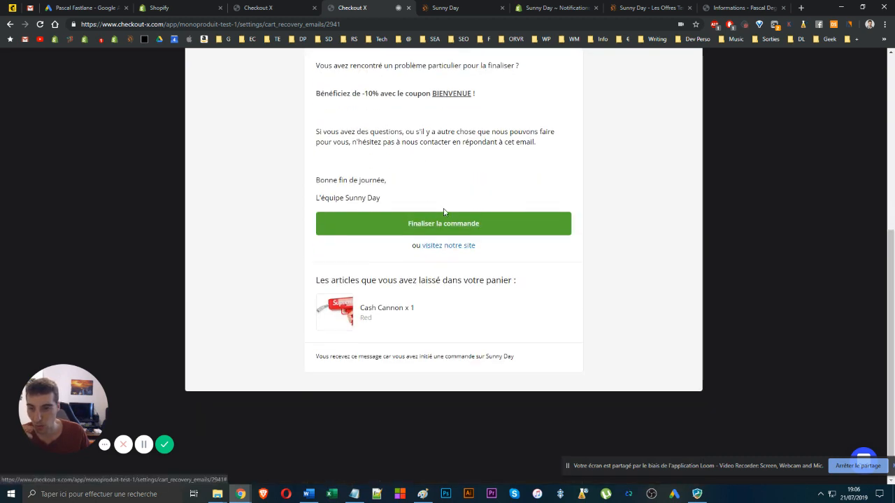
scroll(391, 241, up, 1)
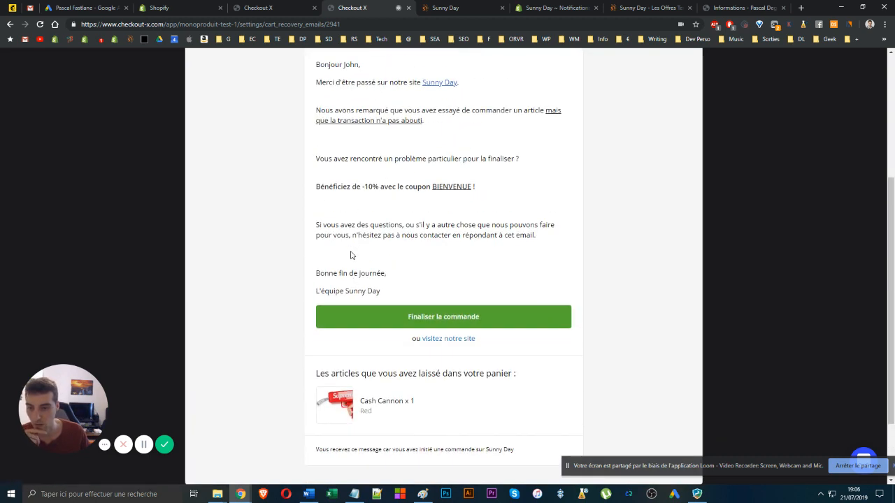
scroll(351, 255, up, 3)
click(9, 24)
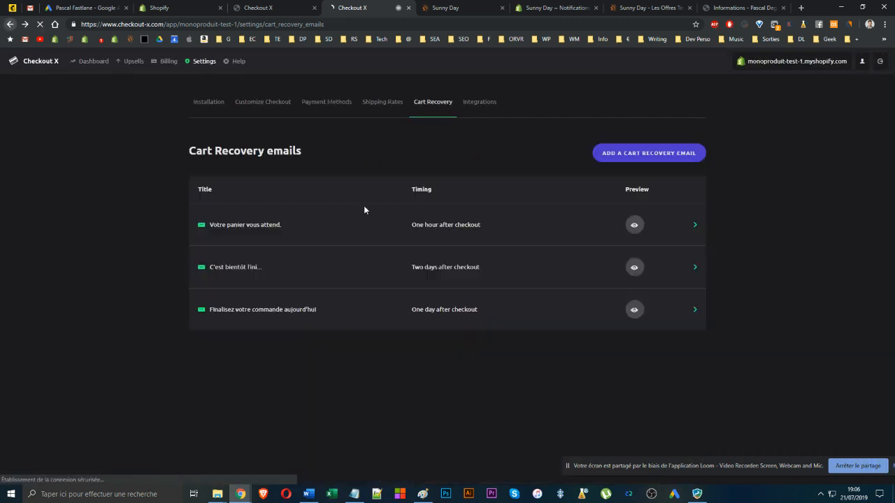
Preview the "Finalisez votre commande aujourd'hui" recovery email, examine its sentence about putting the cart back on sale, and return to the list
click(633, 311)
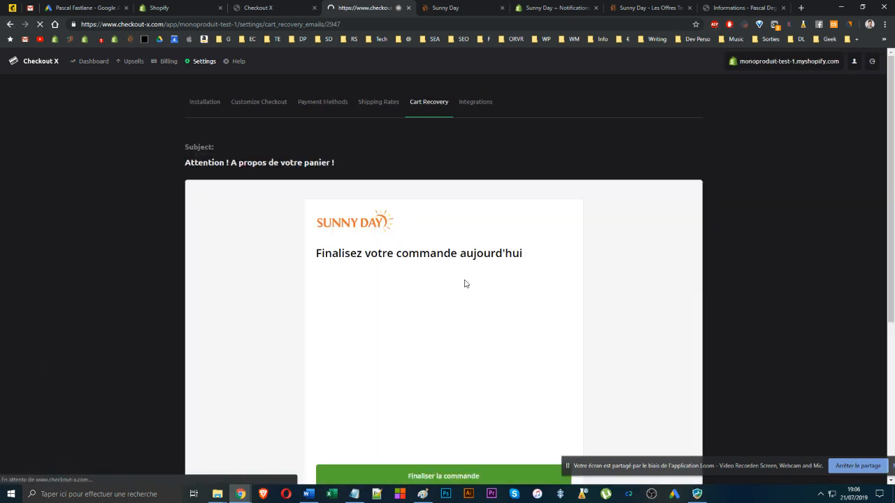
scroll(450, 280, down, 1)
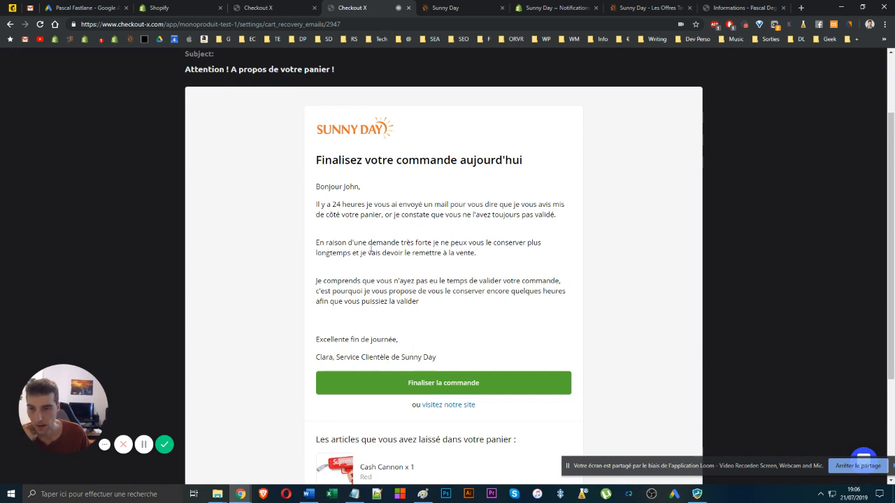
drag(367, 253, 467, 256)
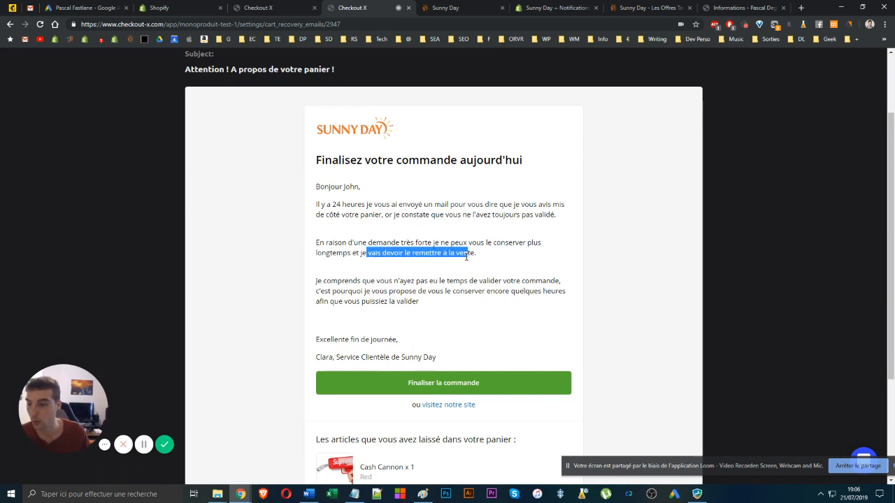
scroll(466, 255, down, 2)
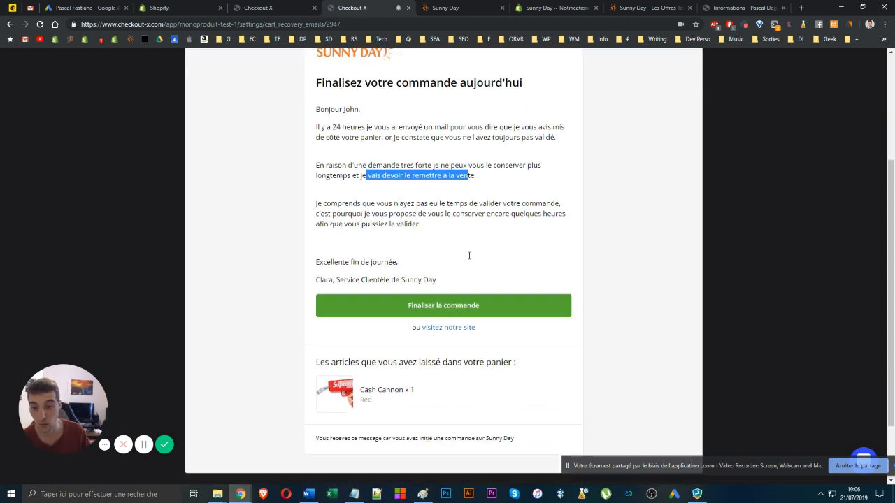
click(10, 24)
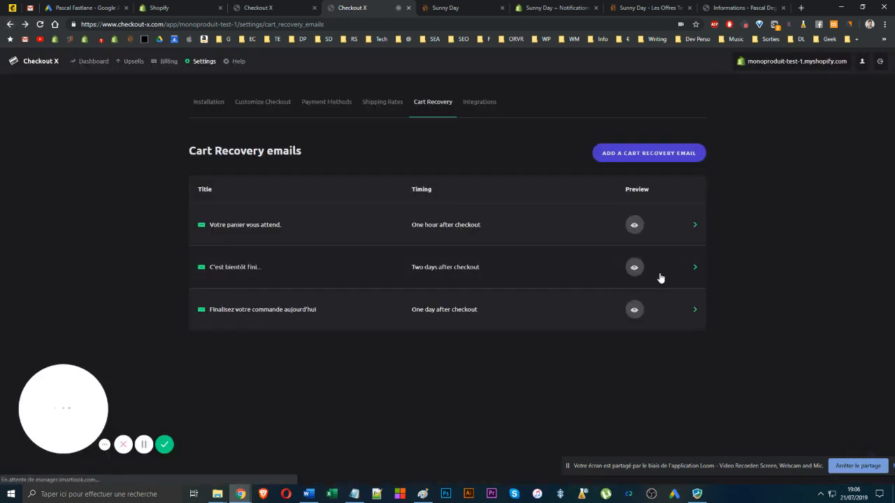
Preview the "C'est bientôt fini..." recovery email and examine its 6-hour discount limit and coupon code
click(637, 268)
scroll(425, 285, down, 2)
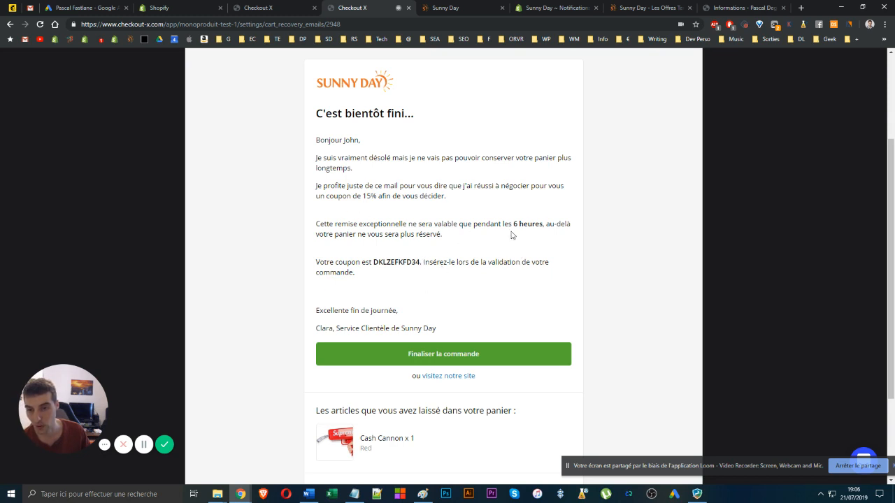
drag(513, 224, 540, 223)
drag(374, 262, 411, 258)
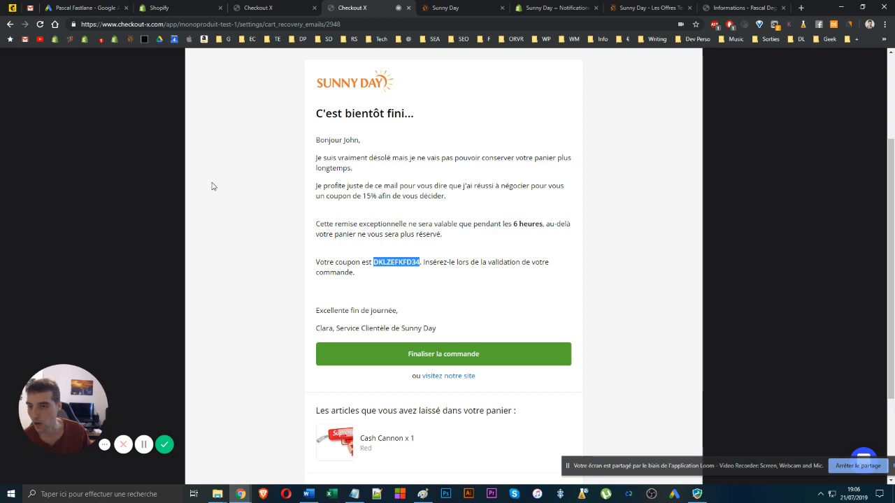
Examine the subject and the 15% coupon sentence of the "C'est bientôt fini..." email, and go back to the recovery email list
click(75, 199)
scroll(75, 198, up, 2)
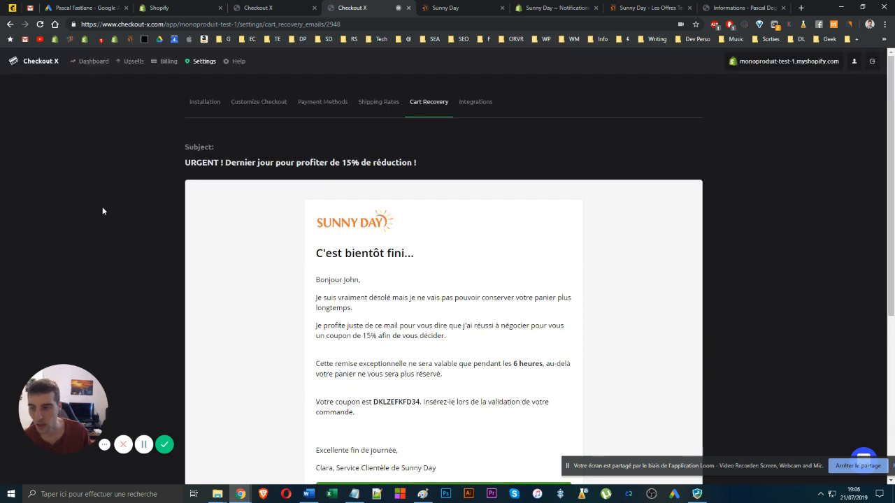
scroll(119, 213, down, 2)
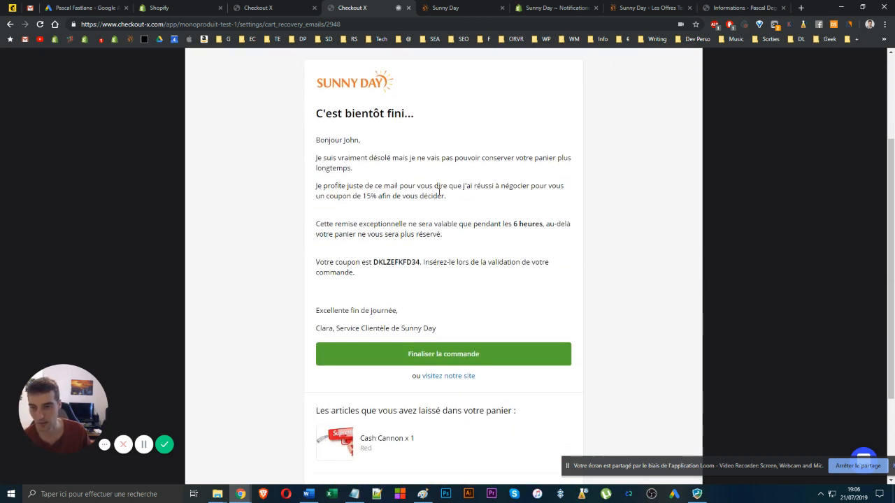
drag(341, 186, 401, 197)
click(400, 197)
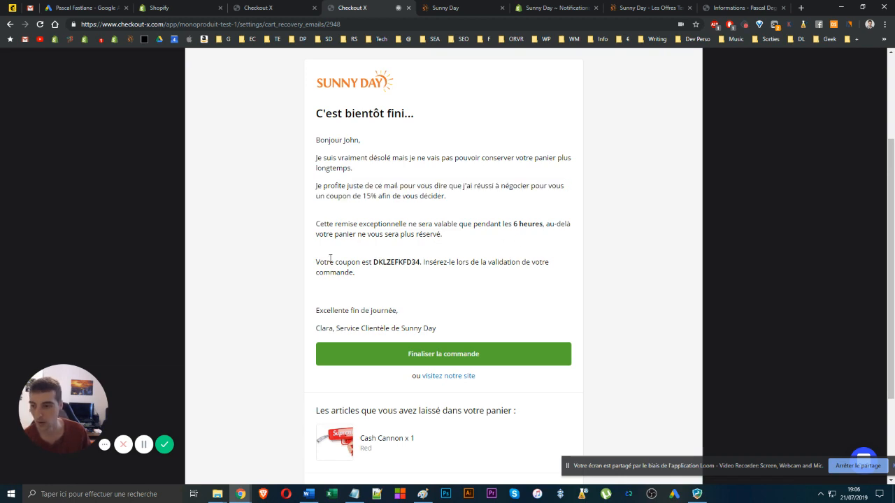
scroll(331, 259, up, 3)
click(10, 24)
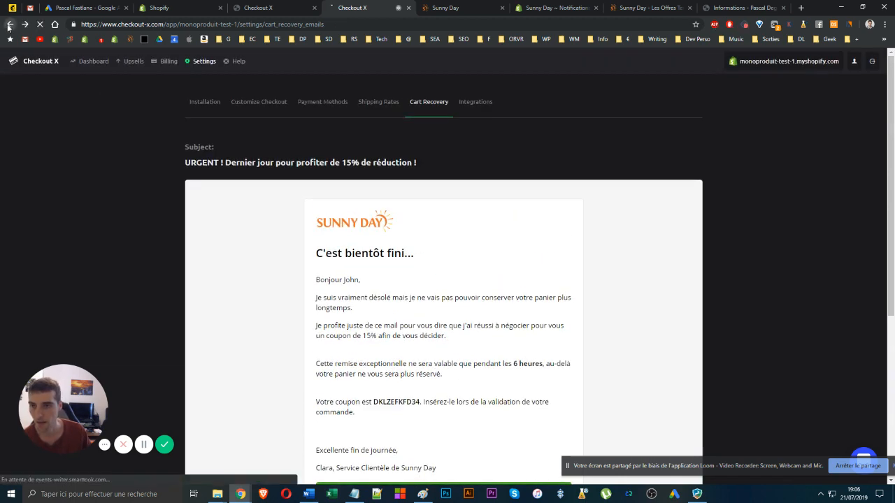
Open the Integrations settings and look through the available integrations from Algolia Places to Mailchimp
click(475, 103)
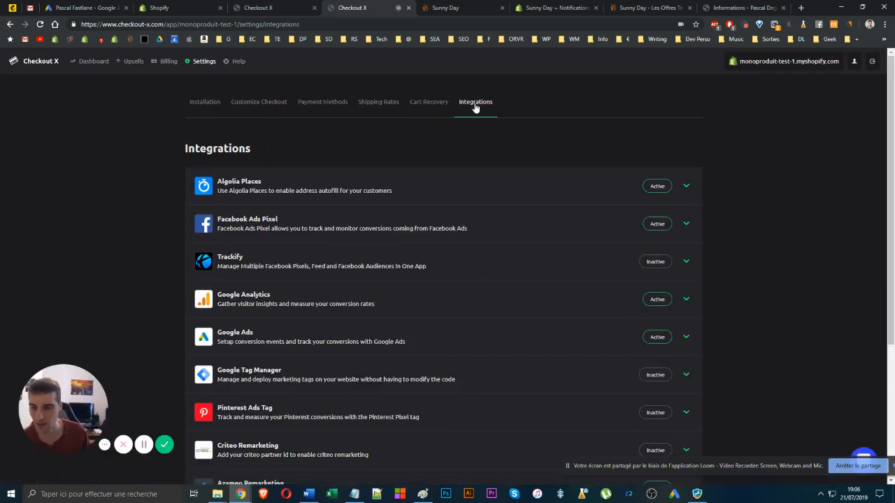
scroll(475, 107, down, 5)
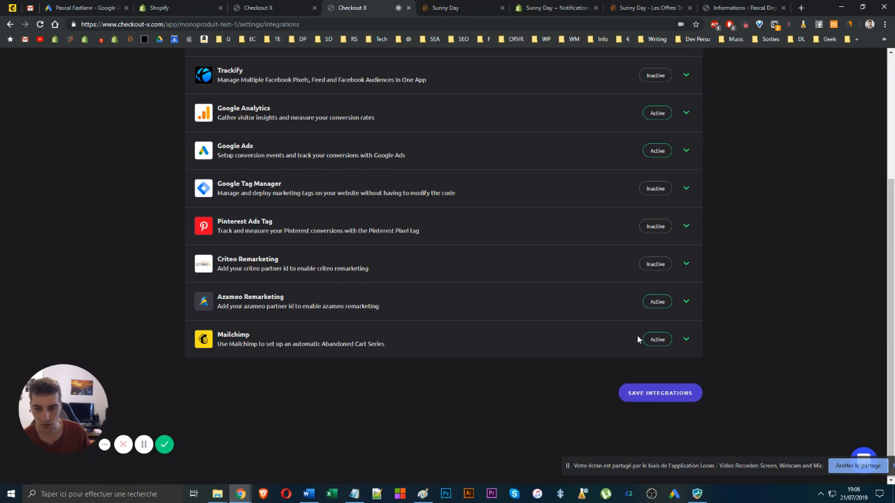
scroll(637, 336, up, 3)
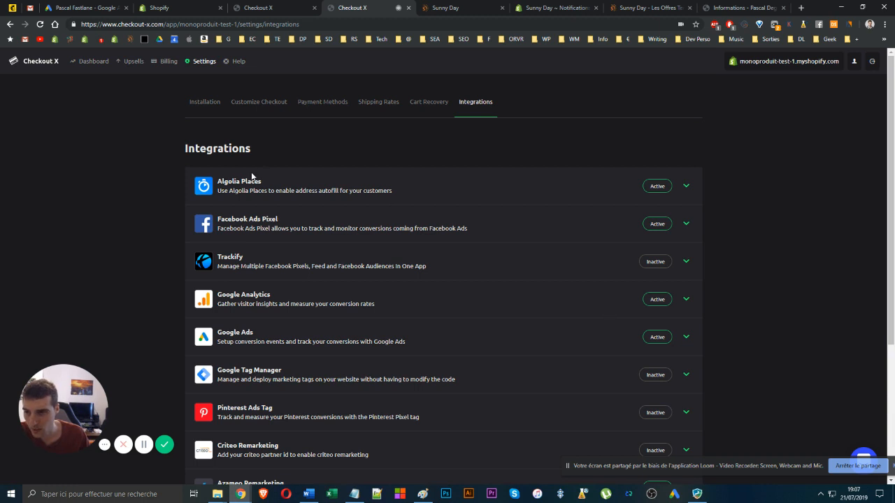
Examine the Algolia Places integration and its description about address autofill for customers
drag(269, 180, 360, 190)
click(360, 190)
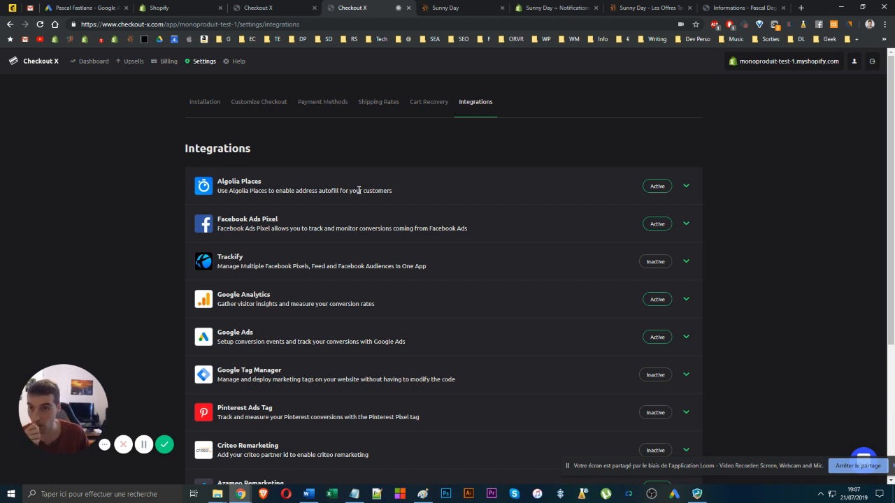
drag(358, 190, 222, 179)
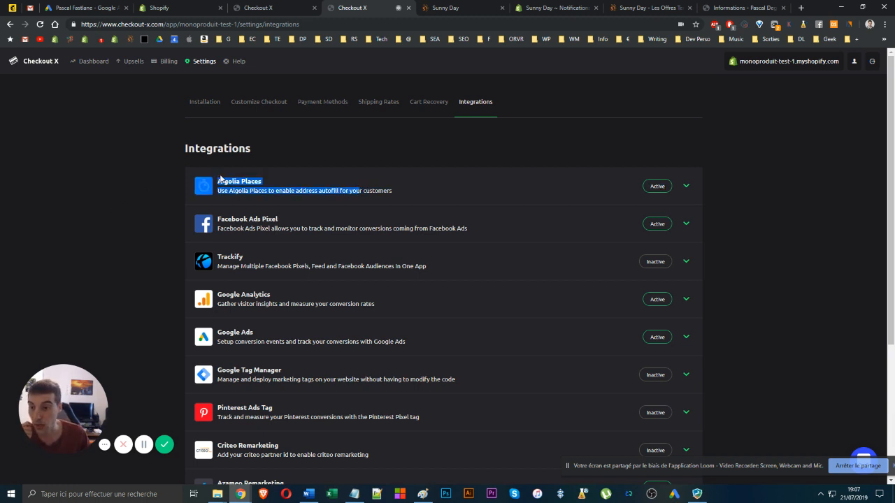
triple_click(292, 191)
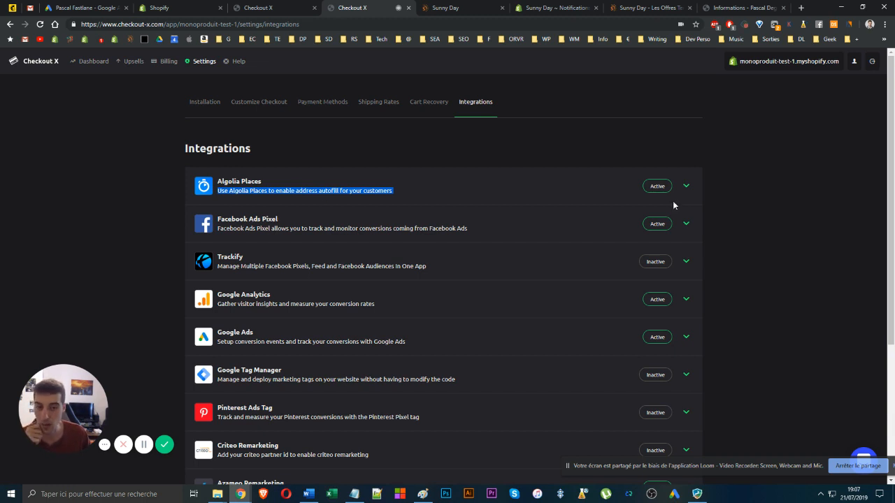
click(685, 186)
click(686, 189)
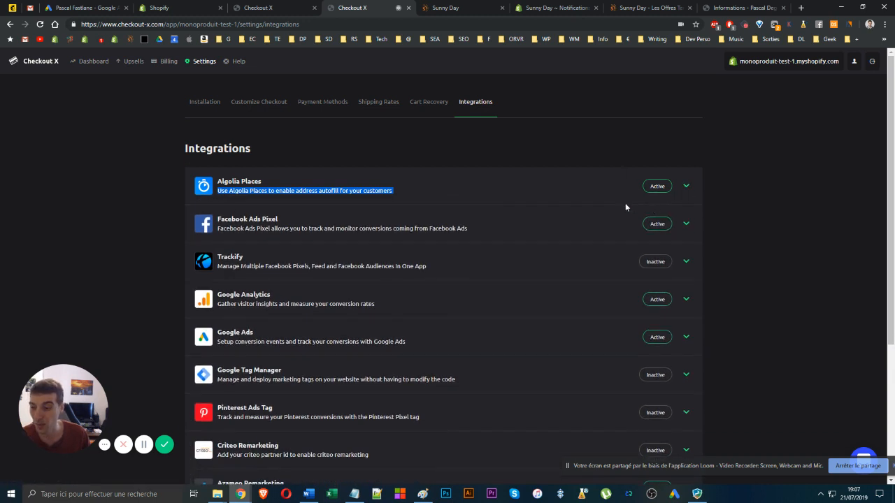
Examine the Facebook Ads Pixel integration's description about tracking conversions from Facebook Ads
double_click(362, 228)
triple_click(362, 229)
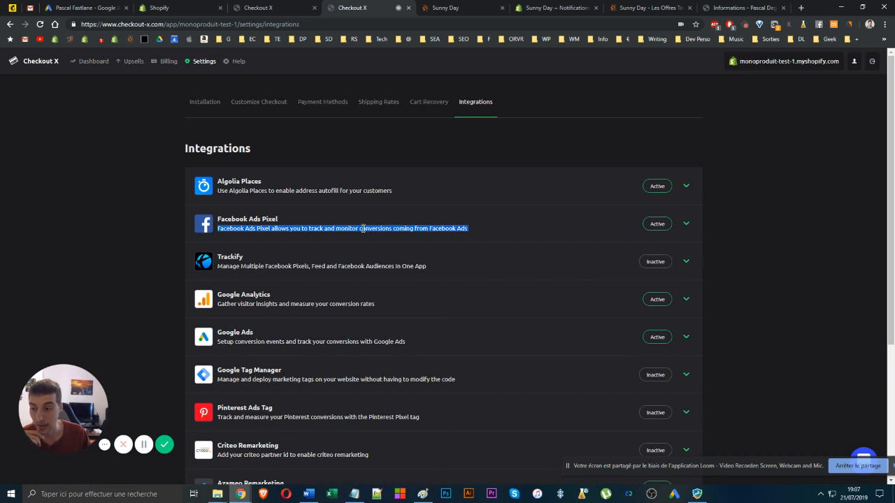
click(362, 229)
scroll(362, 228, down, 1)
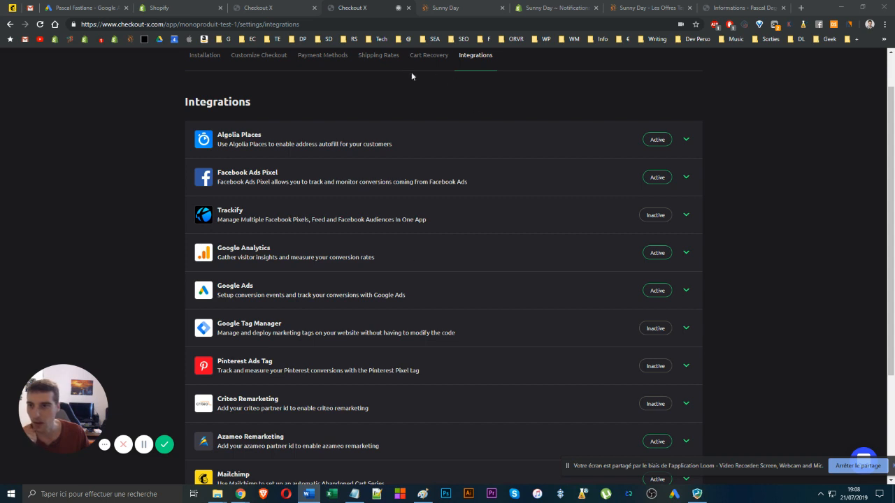
Open the Adwords SD bookmark from the SD folder in a new browser tab and place that tab beside Checkout X
click(324, 38)
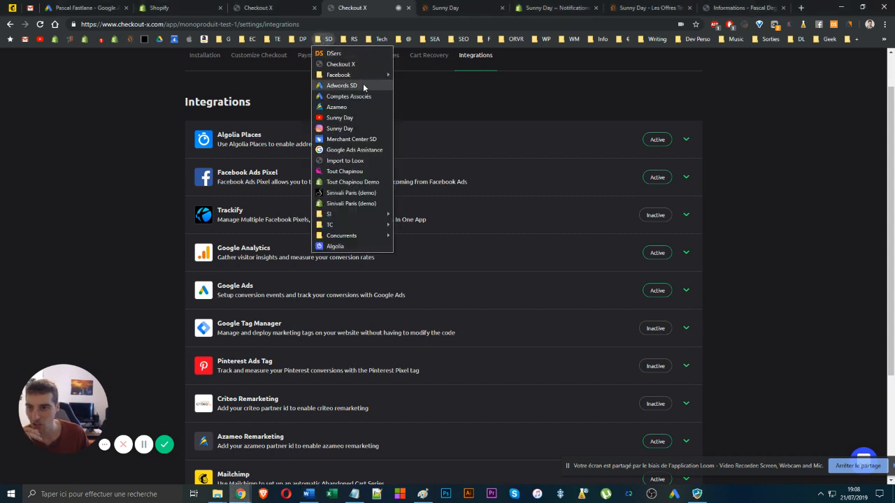
right_click(363, 85)
click(391, 93)
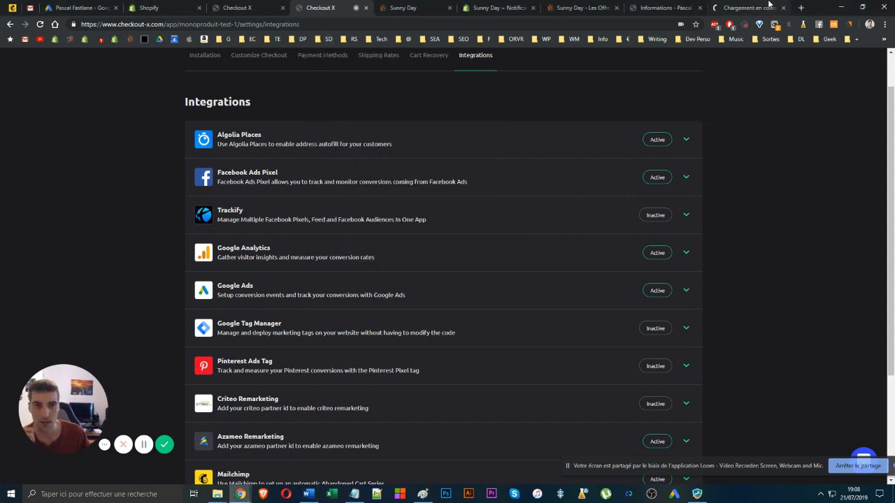
drag(768, 5, 437, 4)
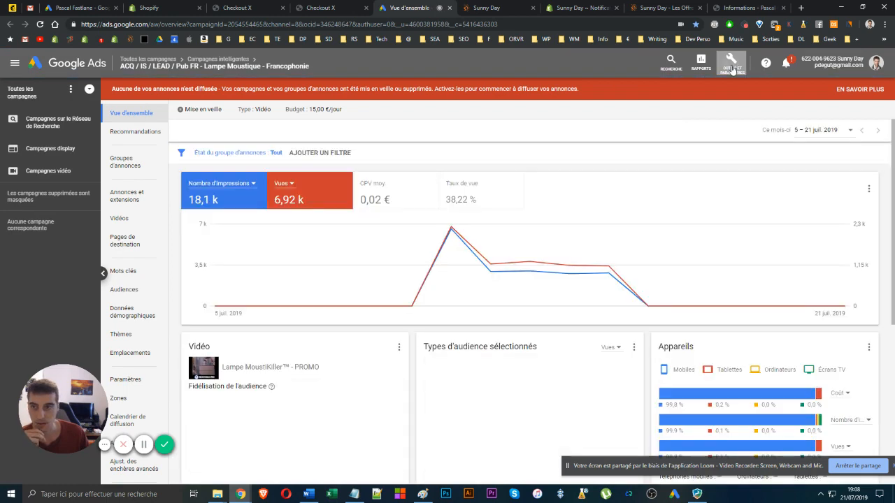
Open the Google Ads conversion actions and start a new conversion action of the Site Web type
click(732, 69)
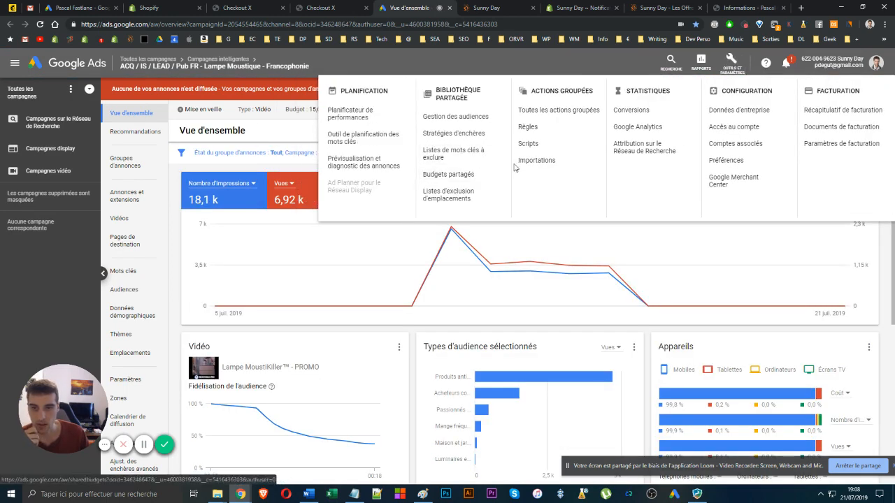
click(629, 114)
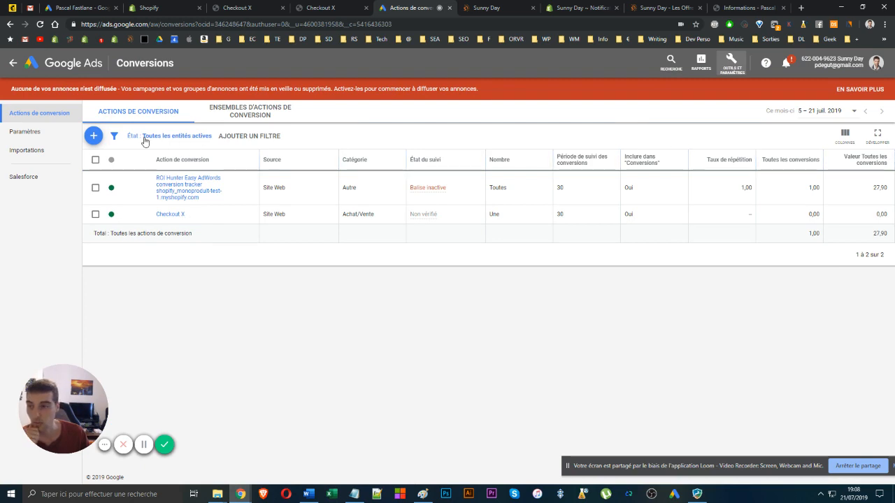
click(95, 134)
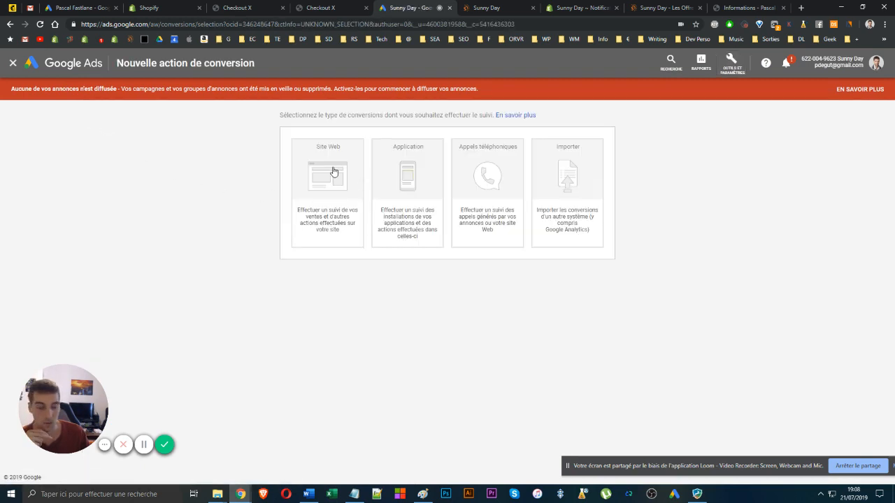
click(332, 170)
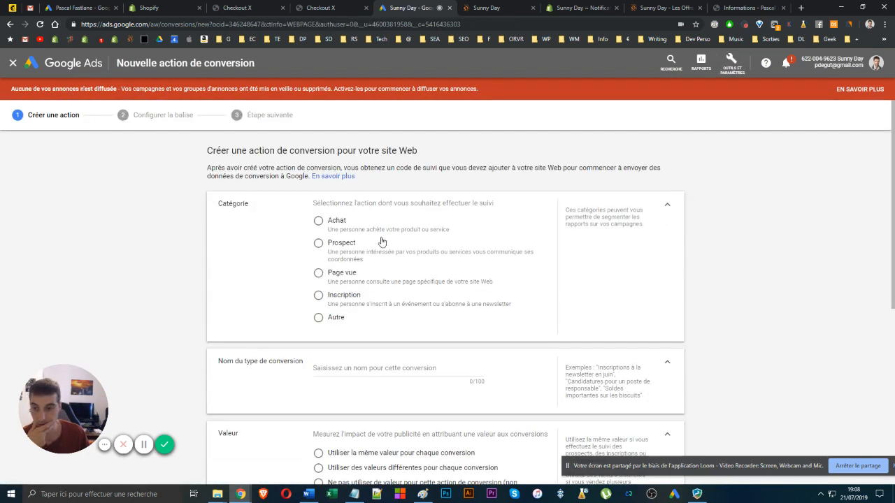
Set the conversion category to Achat and name the conversion "fdgfdgdf"
click(319, 221)
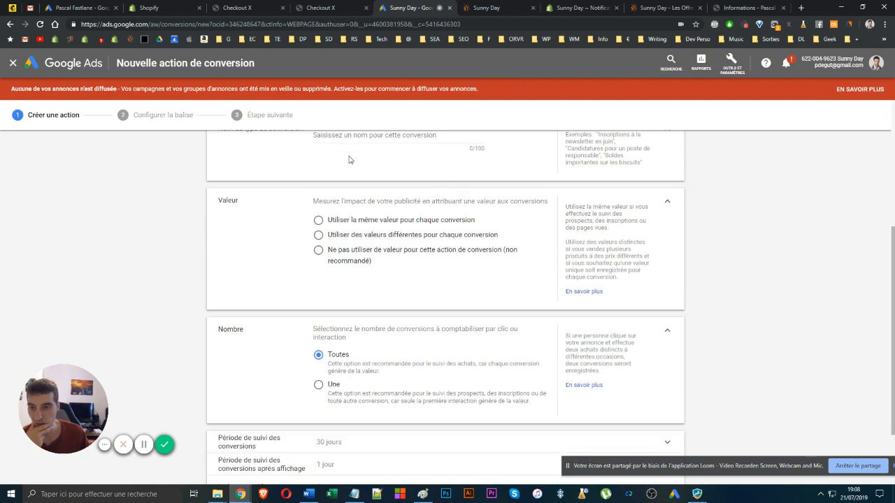
click(339, 139)
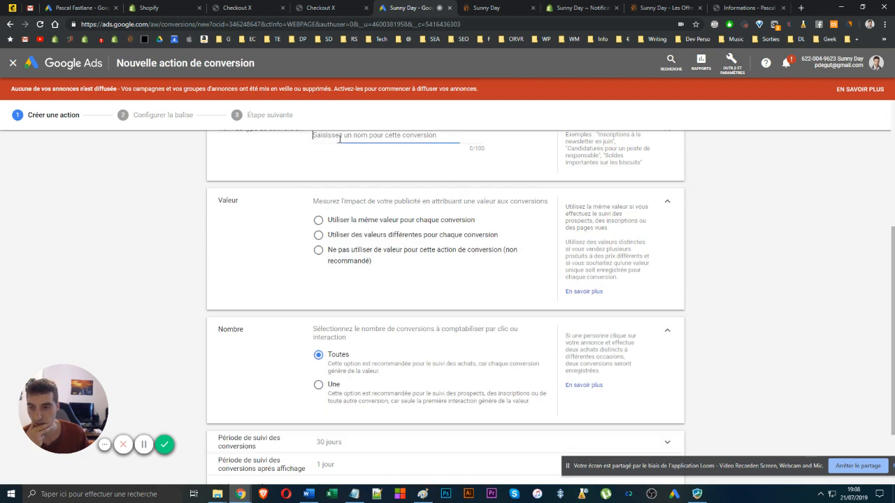
text(fdgfdgdf)
Choose not to use a value for the conversion action and set the number of conversions counted to Une
click(320, 253)
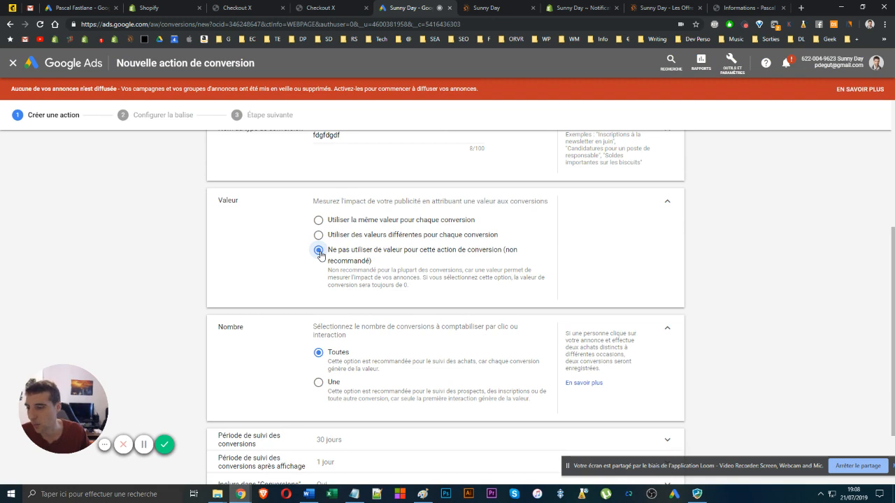
click(320, 222)
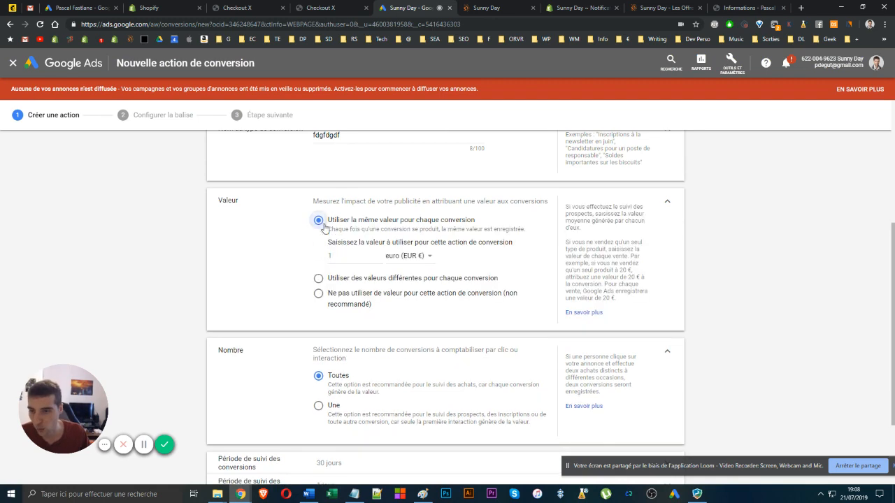
click(316, 306)
scroll(320, 306, down, 2)
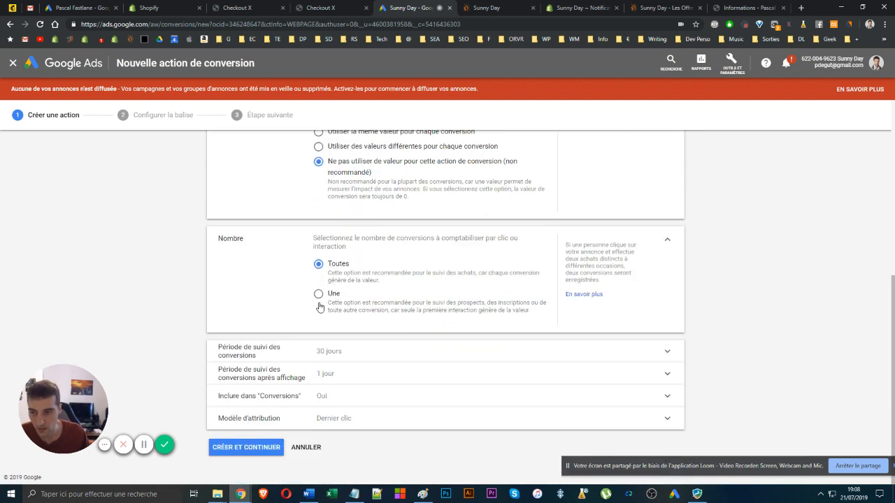
click(319, 304)
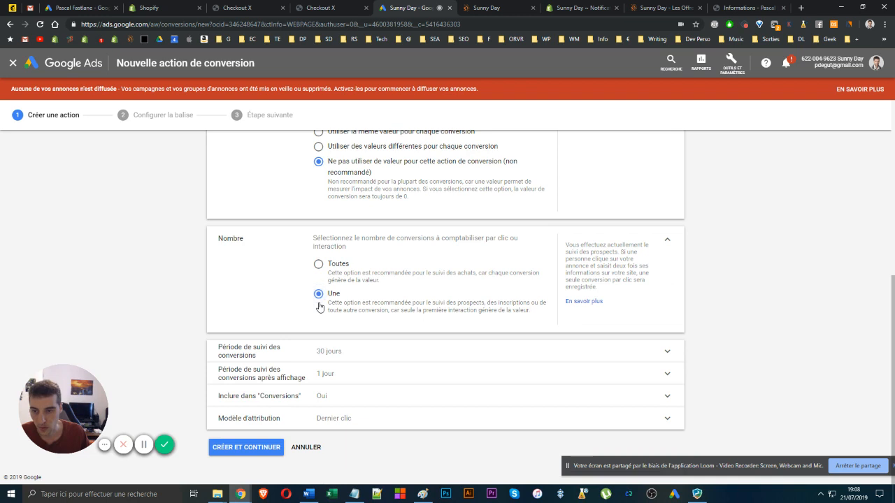
Keep the conversion tracking period at 30 jours, show the attribution model setting, and create the conversion action
click(353, 356)
scroll(356, 304, down, 2)
click(362, 275)
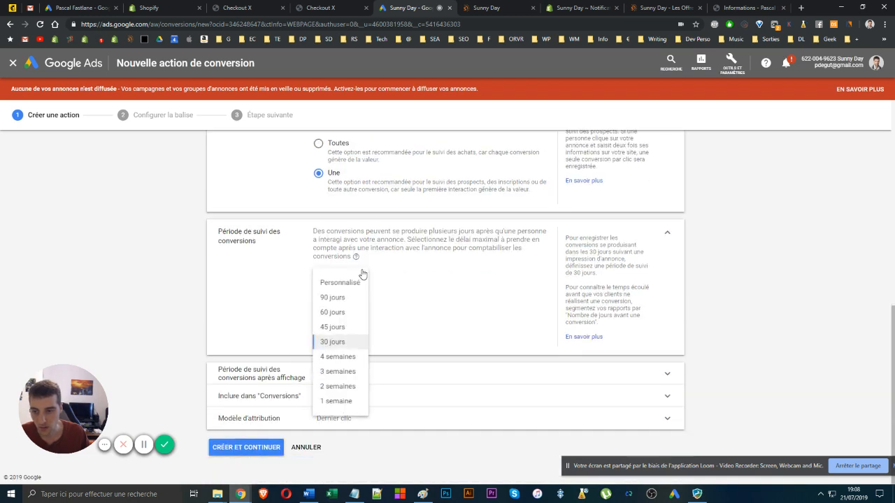
click(348, 342)
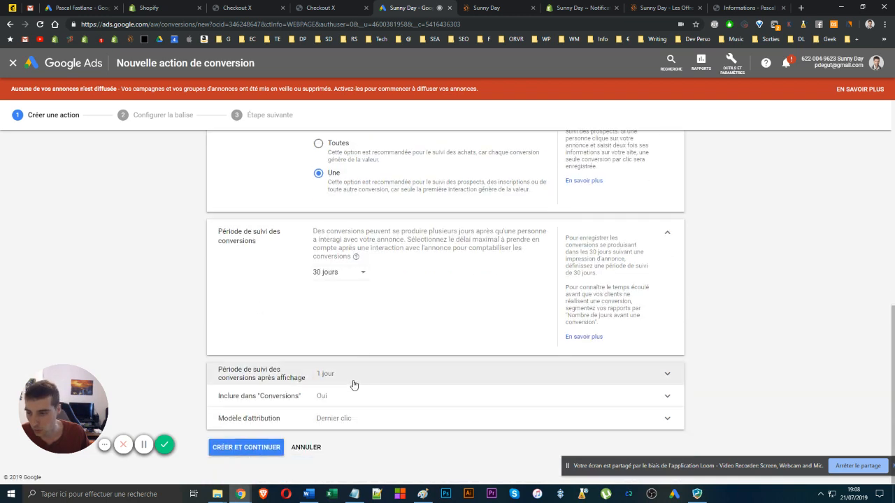
click(308, 423)
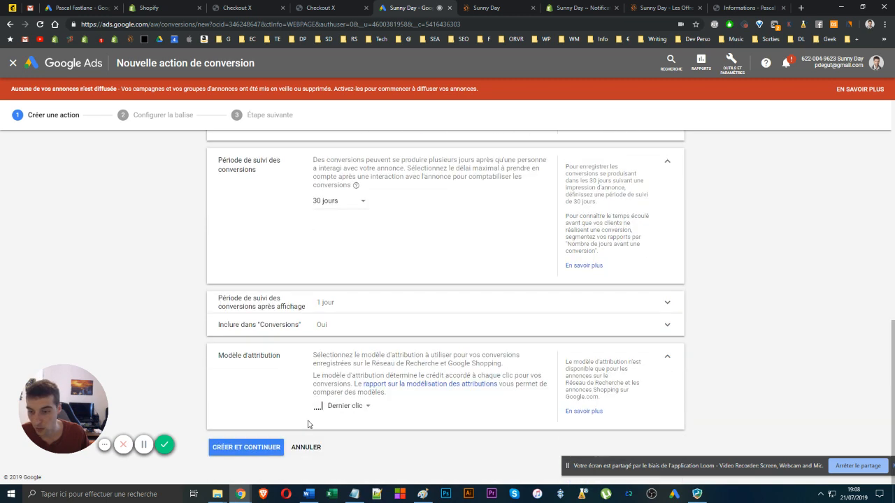
click(246, 447)
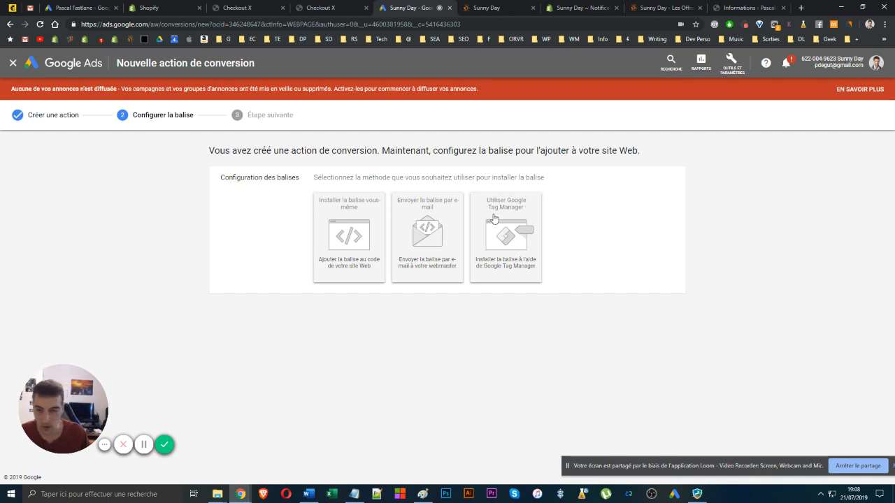
Show the instructions for installing the tag yourself and examine the global site tag code with its Google Ads ID
click(358, 249)
scroll(367, 261, down, 4)
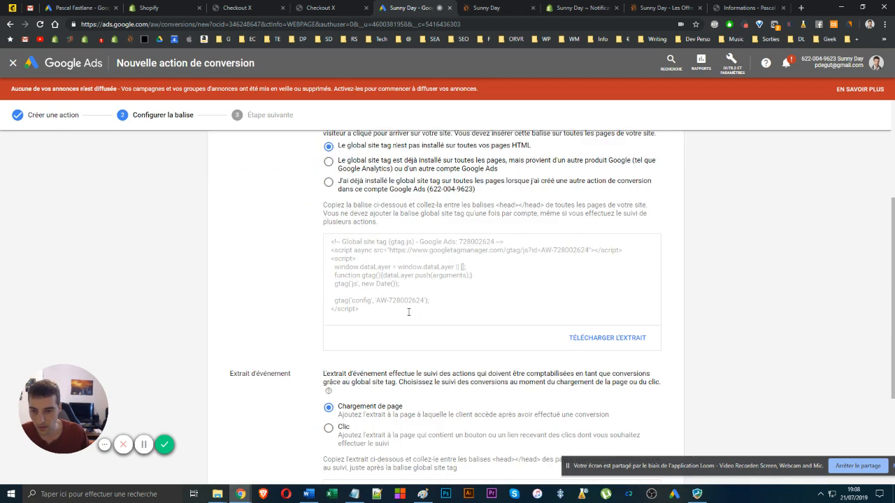
click(543, 249)
drag(543, 249, 590, 251)
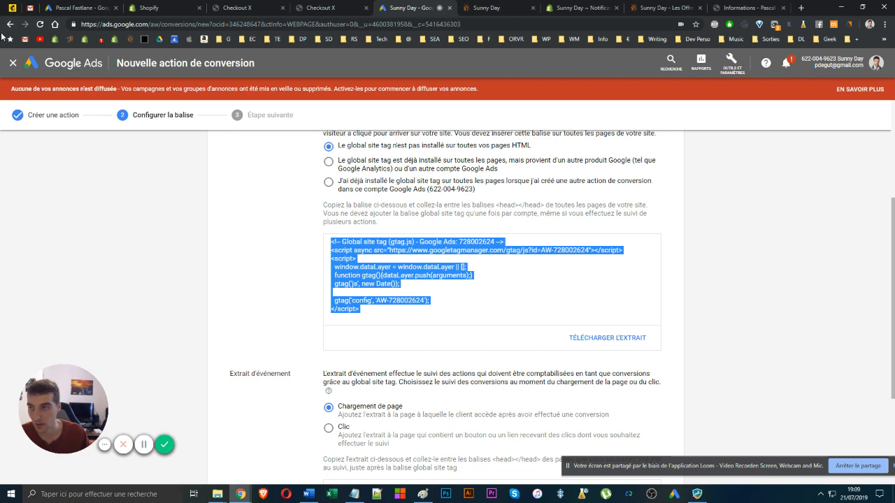
Show the Google Tag Manager installation instructions and select the conversion label
scroll(183, 193, up, 3)
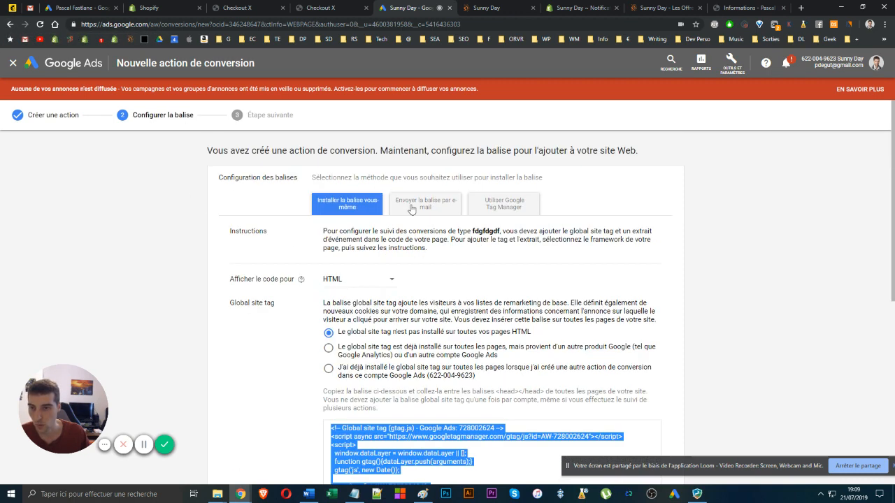
click(489, 206)
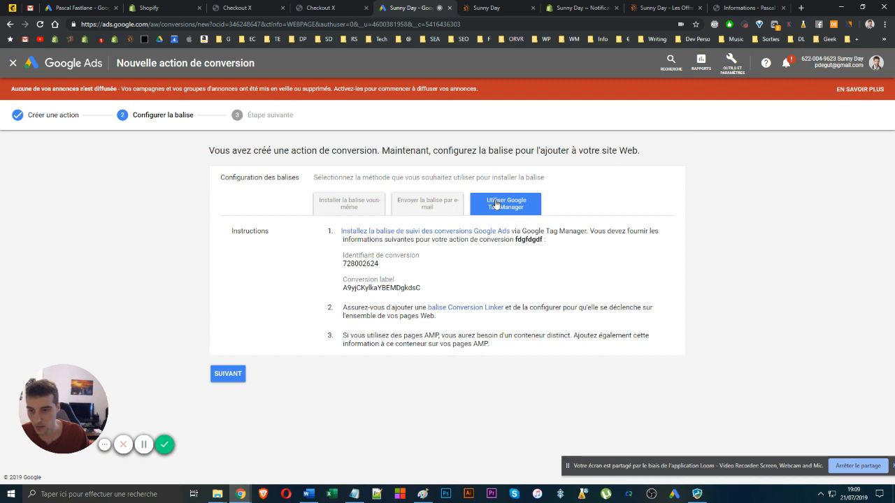
double_click(384, 289)
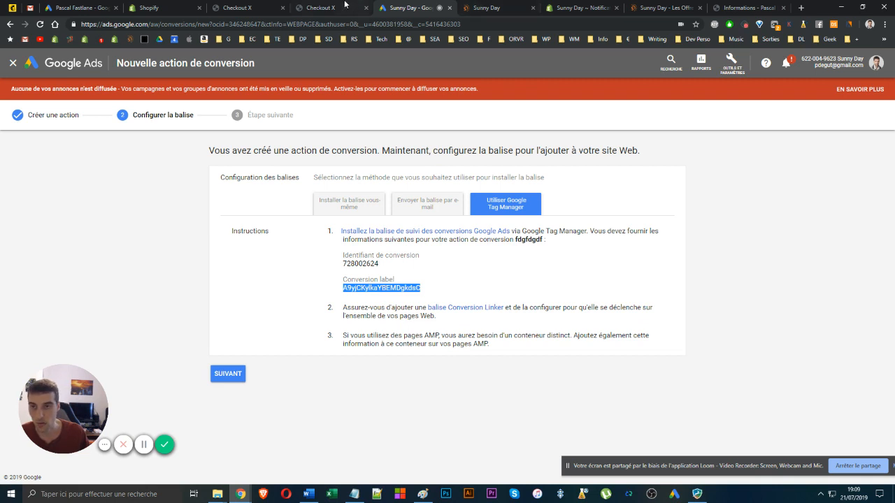
Expand the Google Ads integration in Checkout X and compare its conversion ID and Begin Checkout and Purchase label fields with the Google Ads tag details
click(323, 8)
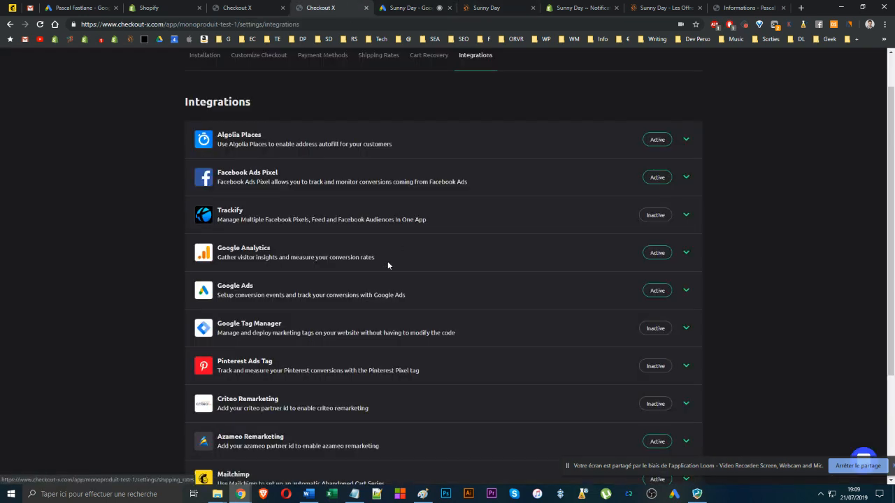
click(686, 290)
drag(257, 323, 207, 323)
click(321, 350)
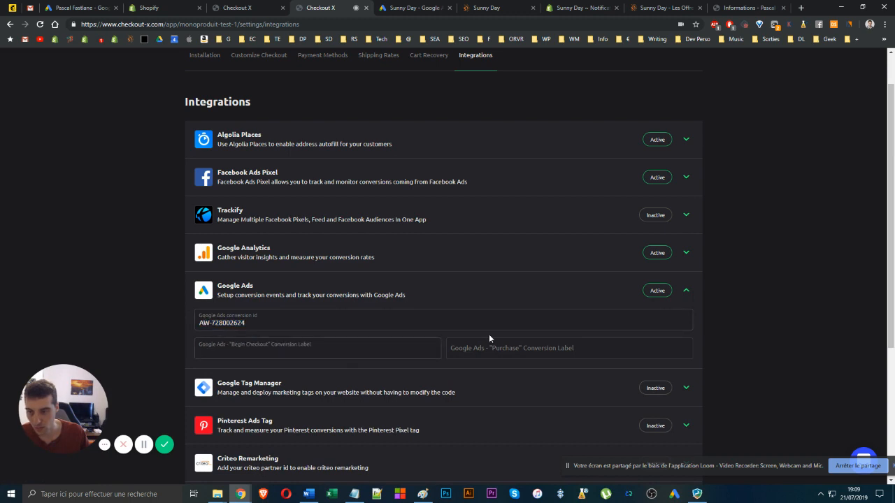
click(489, 341)
click(303, 351)
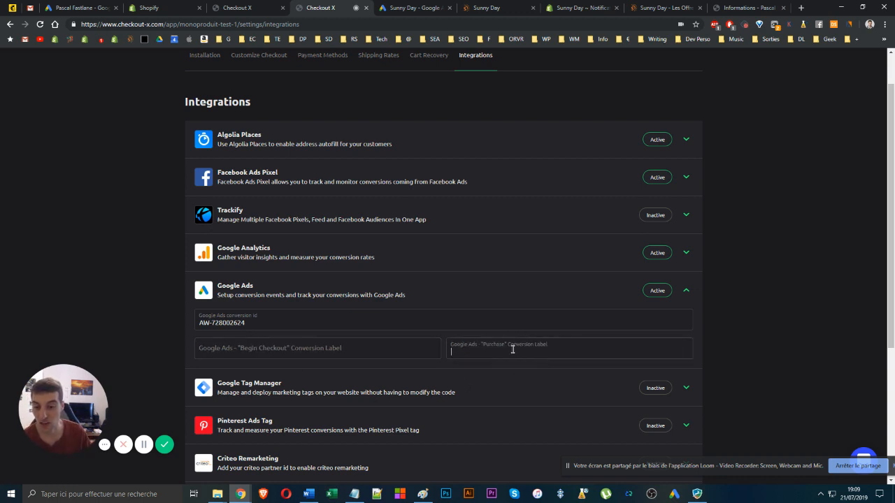
click(419, 9)
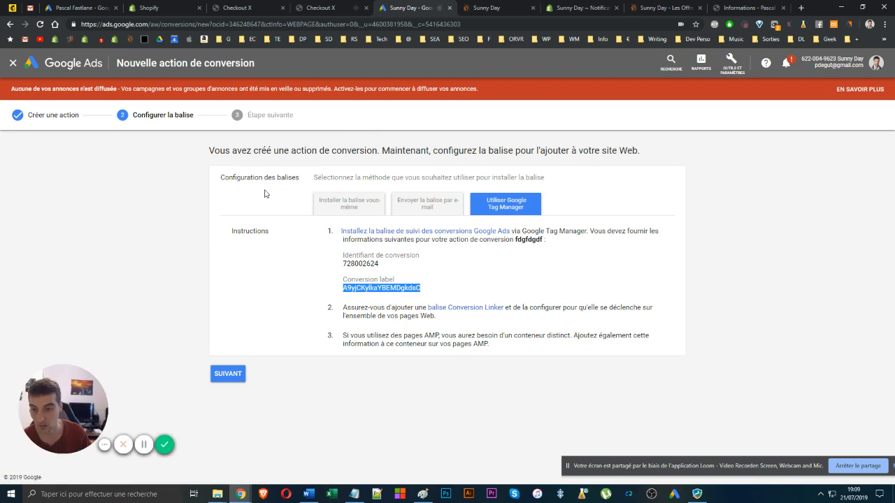
click(320, 8)
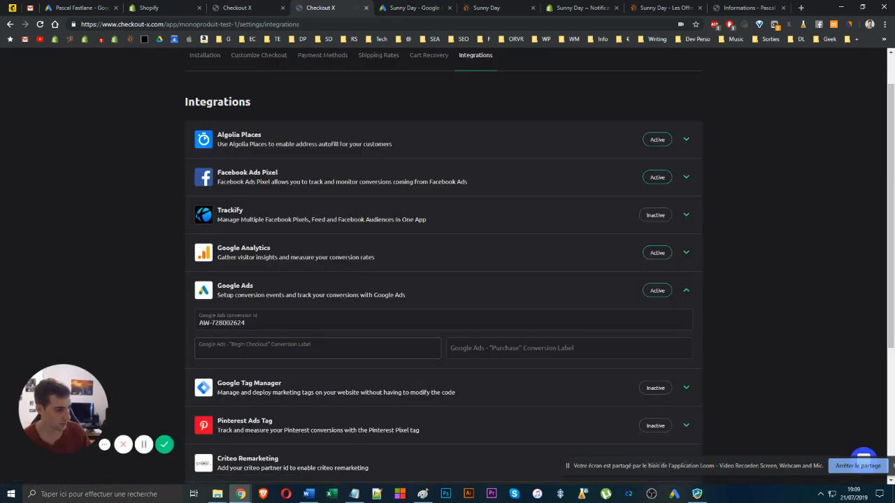
Open the bookmarked Azameo dashboard in a new tab beside Google Ads
scroll(359, 293, down, 3)
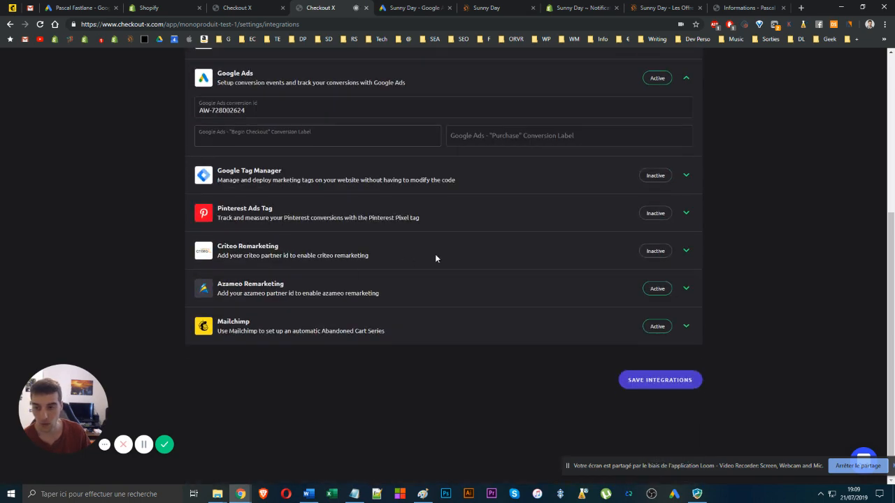
click(327, 41)
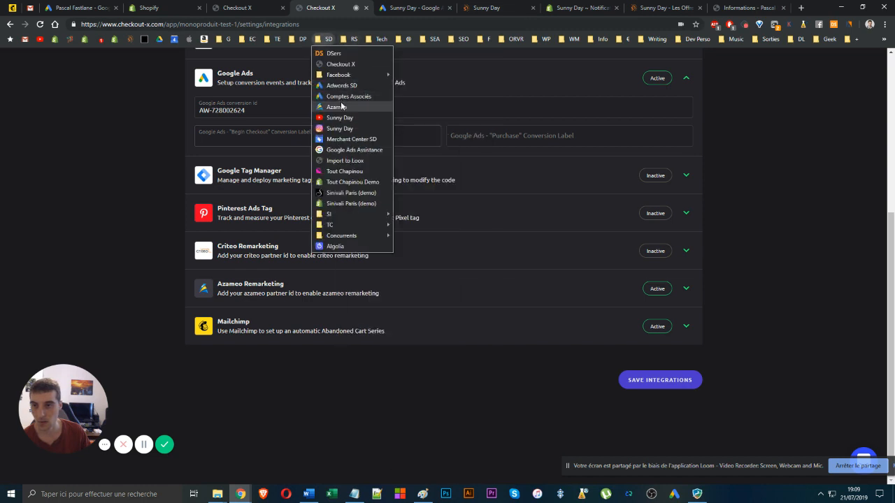
right_click(341, 106)
click(370, 111)
drag(741, 7, 451, 7)
Show Azameo's tracking code for manual installation and select the site identifier in the navigation tracking script
click(869, 60)
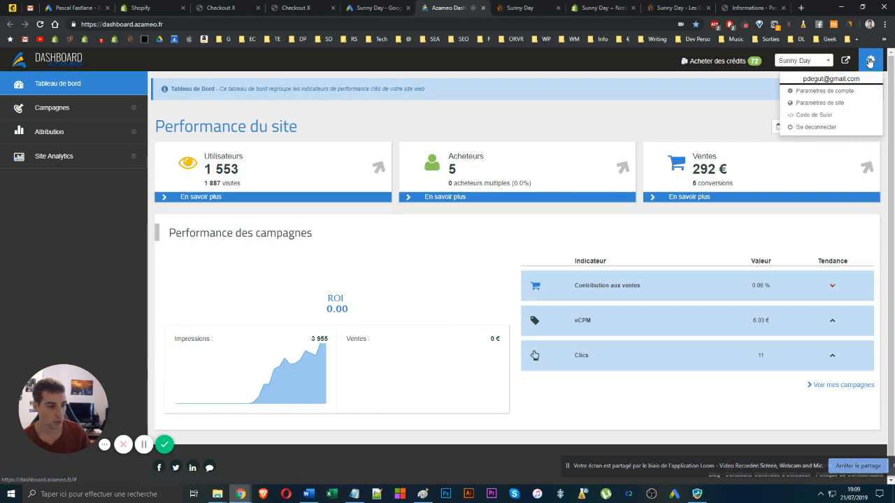
click(815, 115)
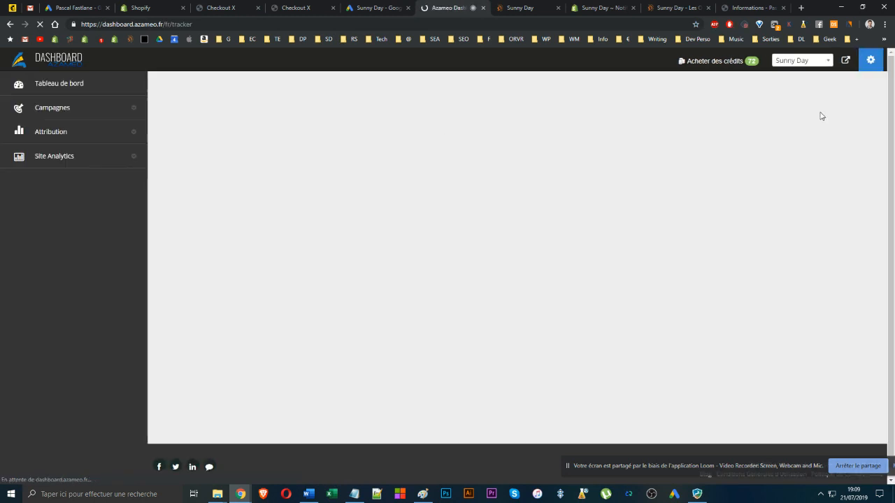
click(341, 206)
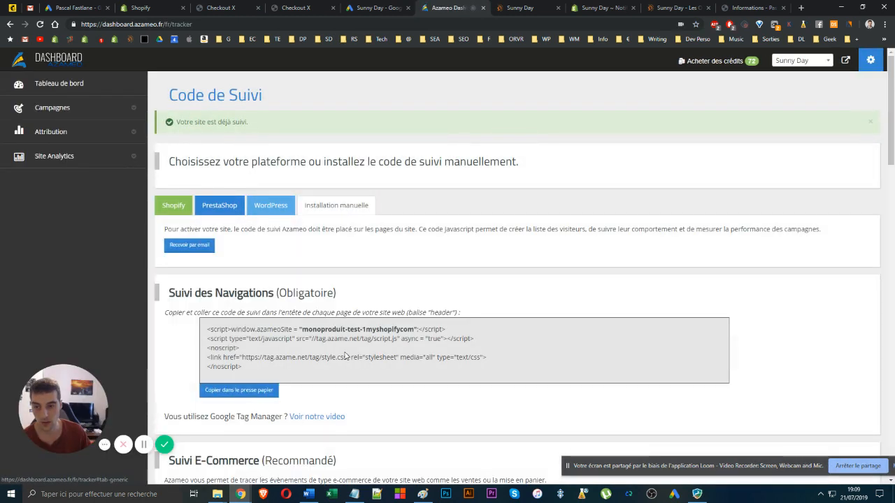
drag(304, 330, 413, 330)
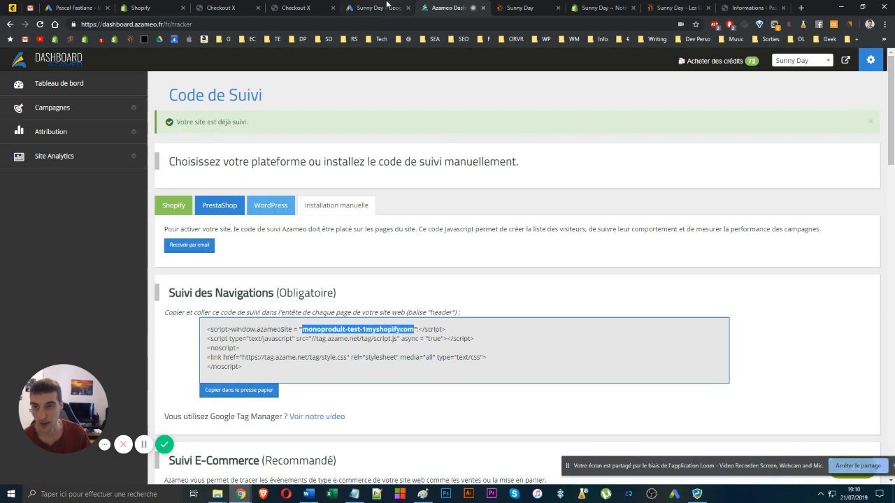
click(483, 8)
Return to the Checkout X integrations and collapse the Google Ads section
click(380, 7)
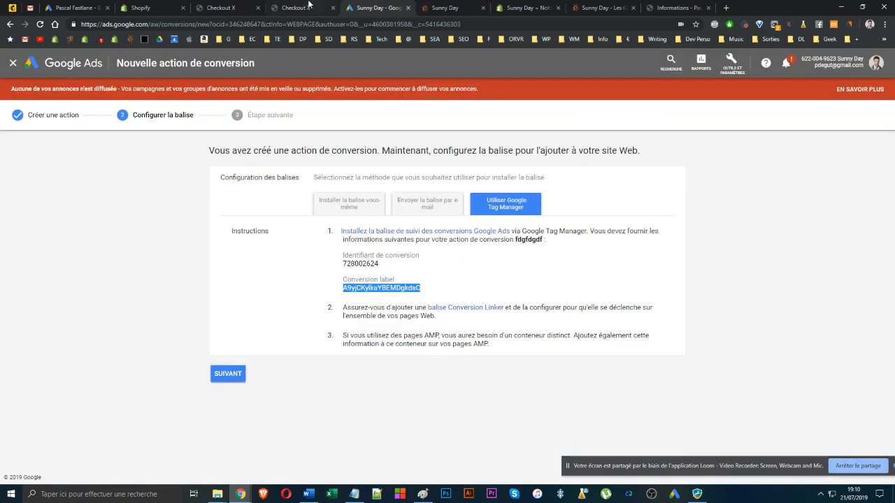
click(307, 8)
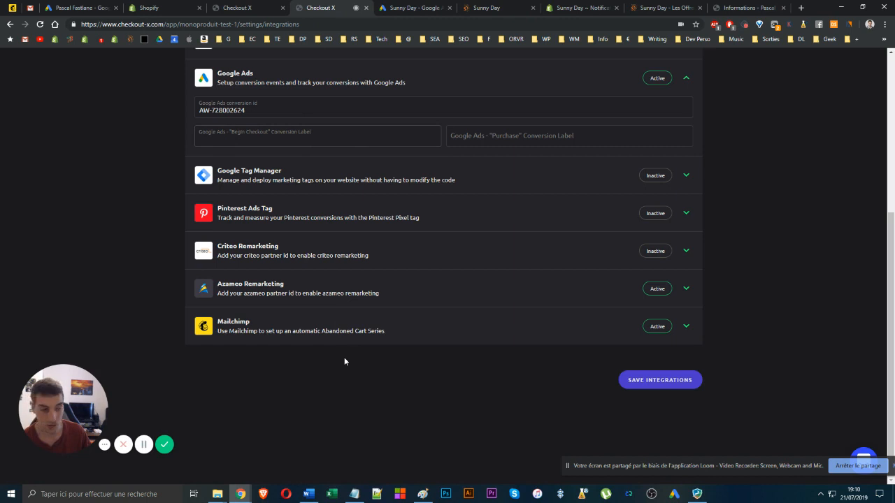
key(alt+Tab)
scroll(490, 220, up, 3)
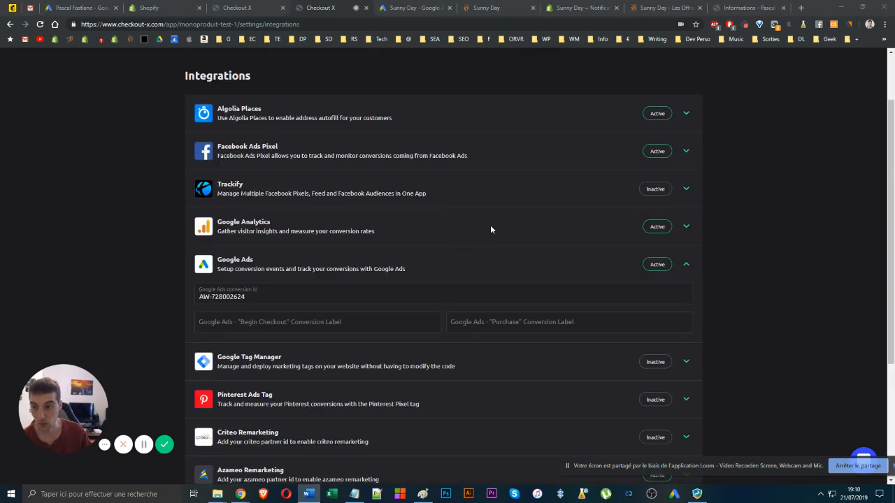
key(alt+Tab)
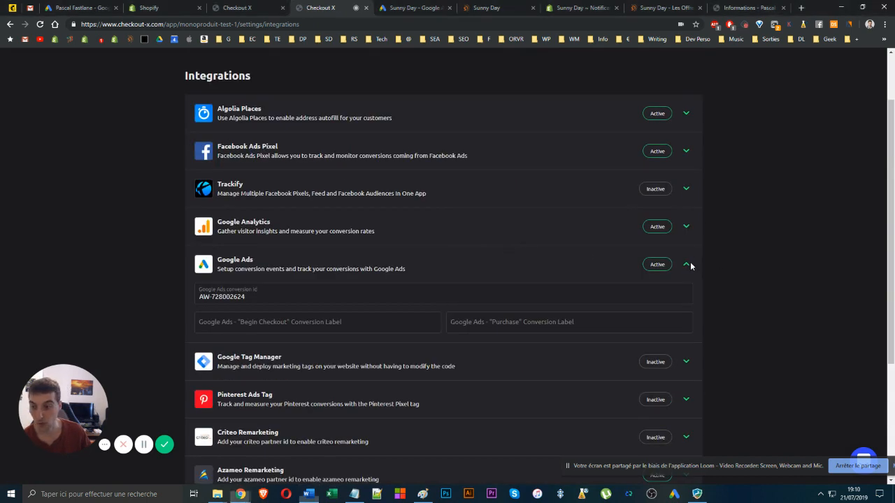
click(687, 268)
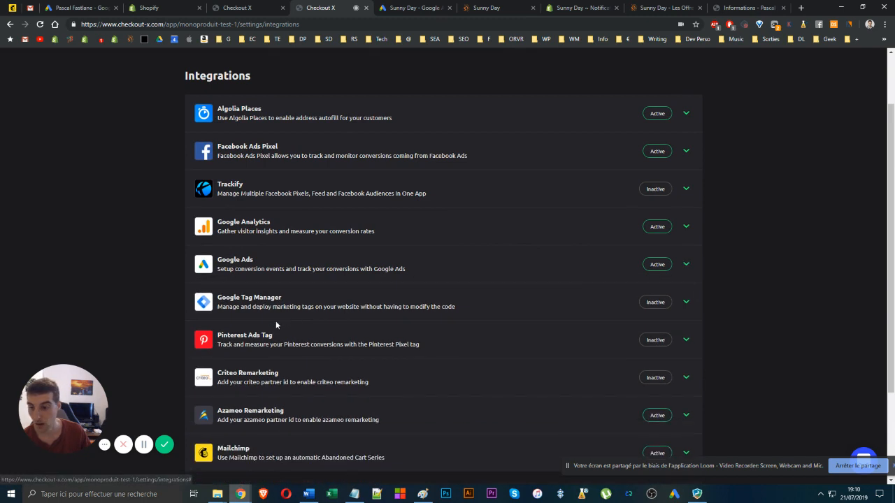
Point out the Pinterest Ads Tag and Trackify integrations and review the full list of integrations
drag(275, 336, 217, 336)
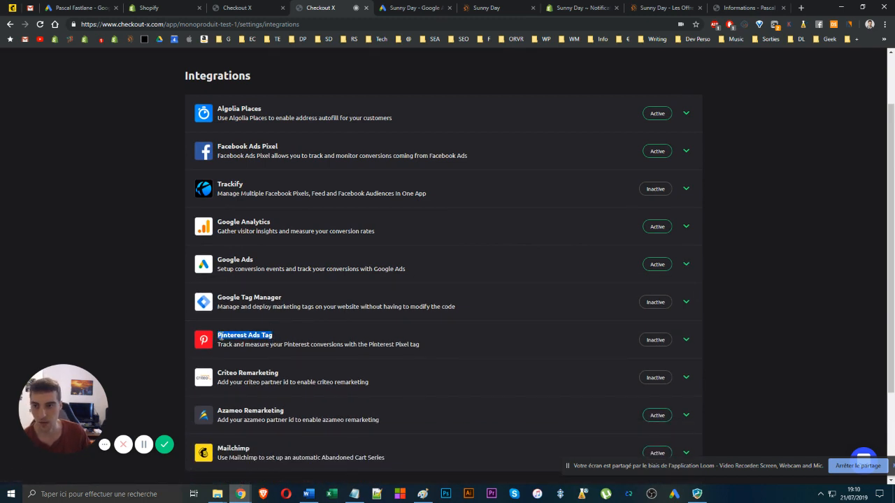
click(233, 184)
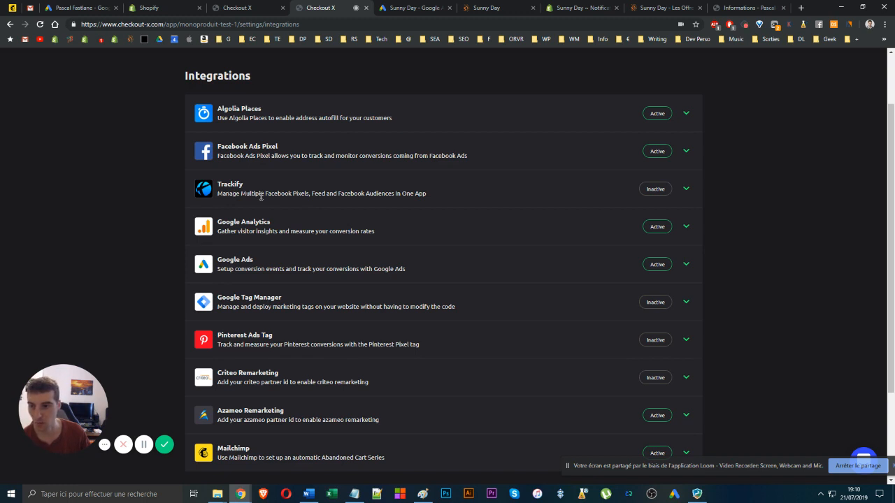
double_click(239, 185)
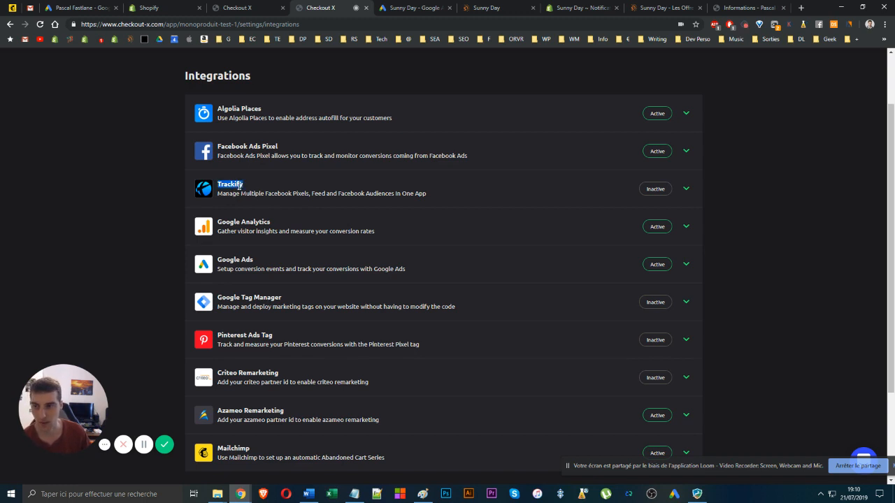
scroll(520, 203, up, 1)
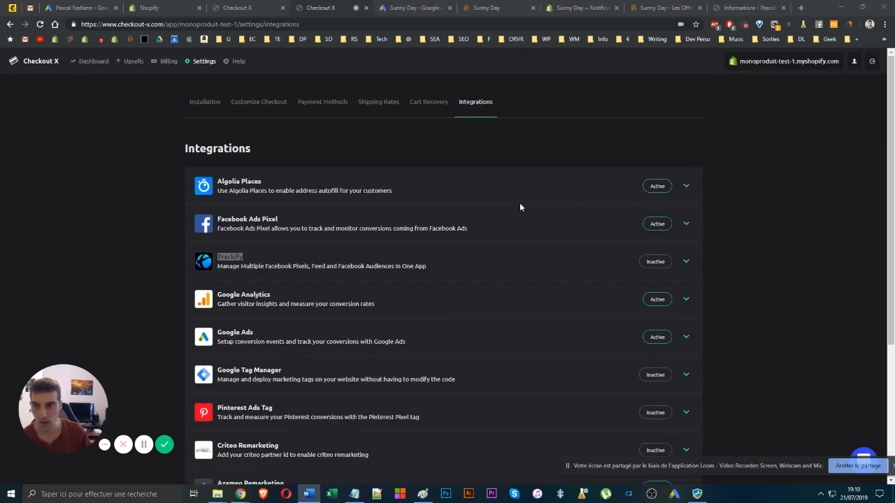
scroll(506, 150, down, 3)
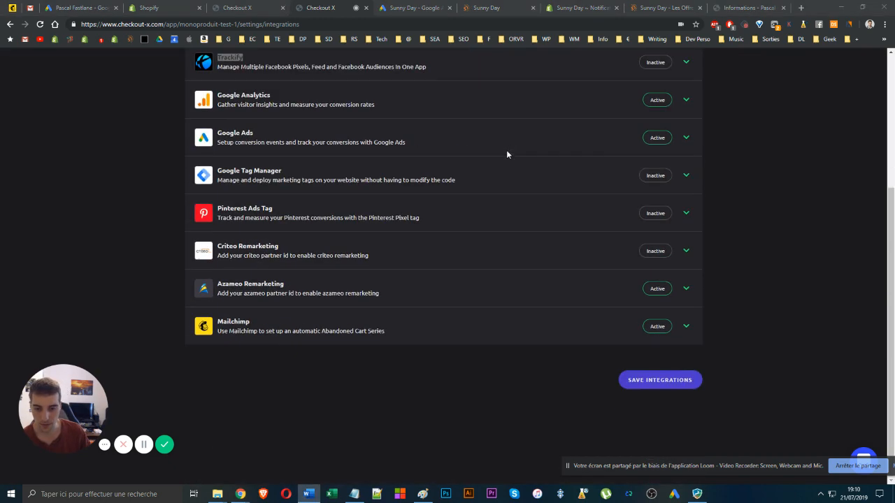
scroll(506, 150, up, 3)
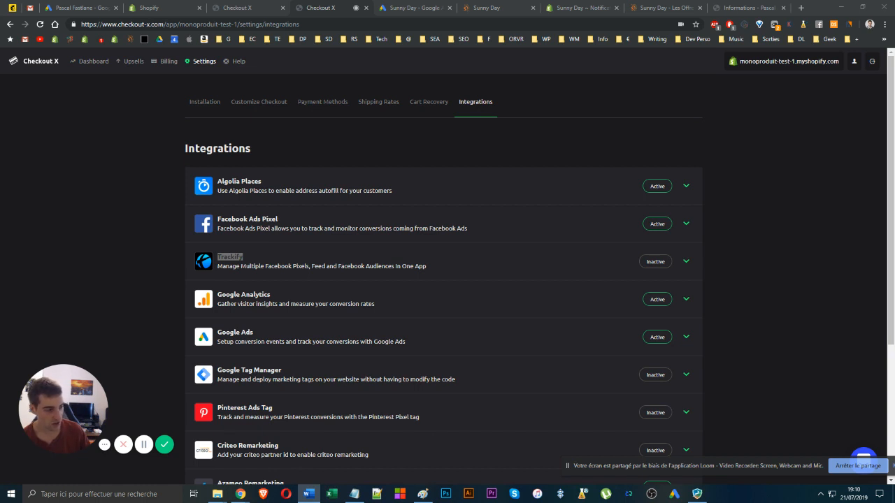
Show the checkout customization settings and preview the Sunny Day checkout page
click(343, 8)
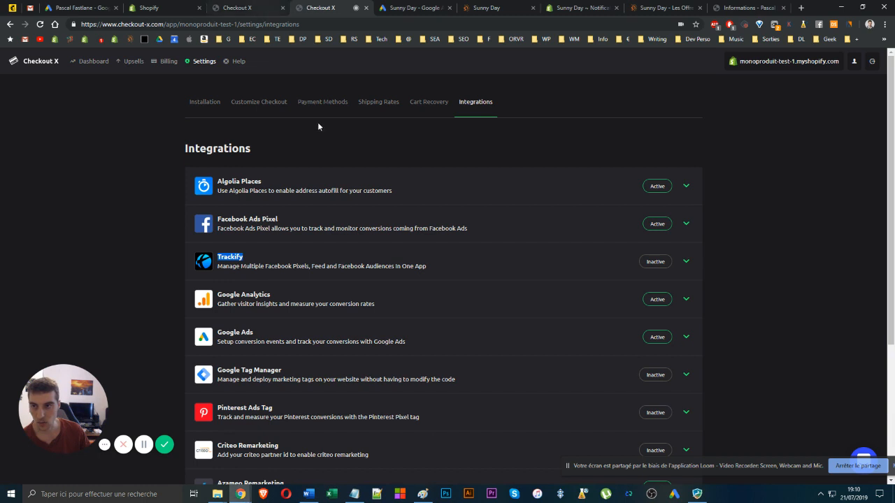
click(260, 103)
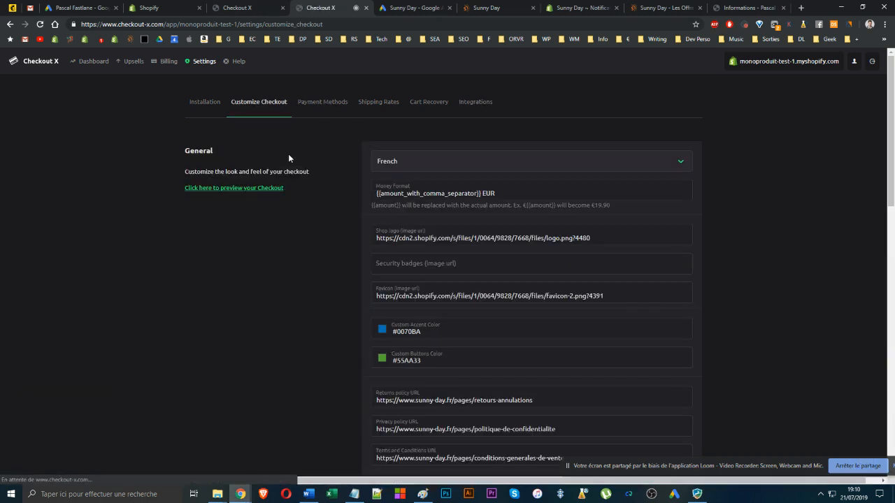
click(249, 190)
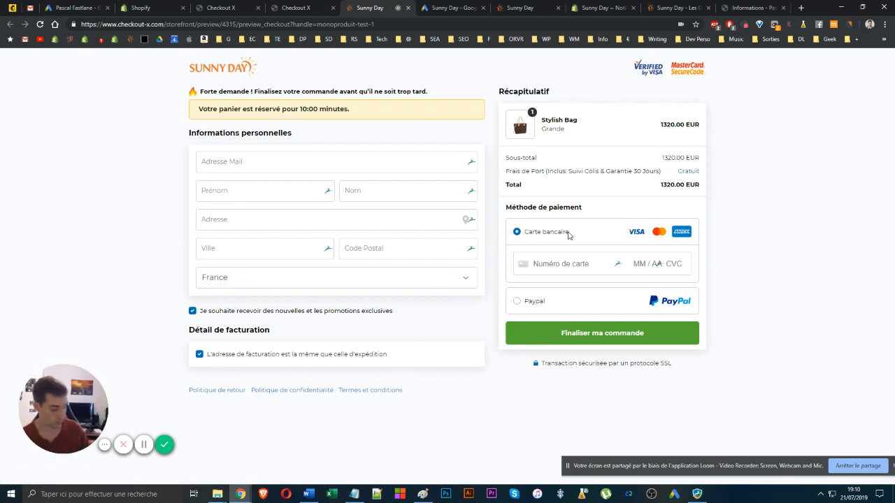
click(143, 444)
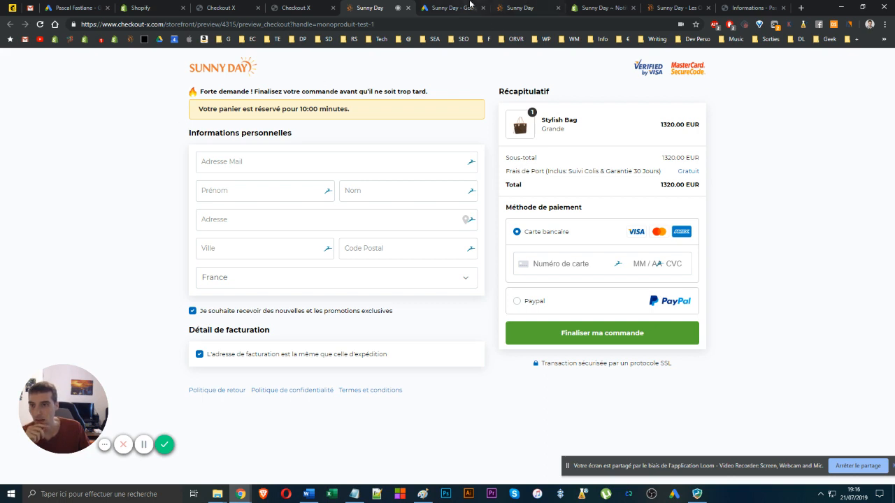
View the earlier checkout preview and the Sunny Day storefront, and return to the new checkout preview
click(547, 9)
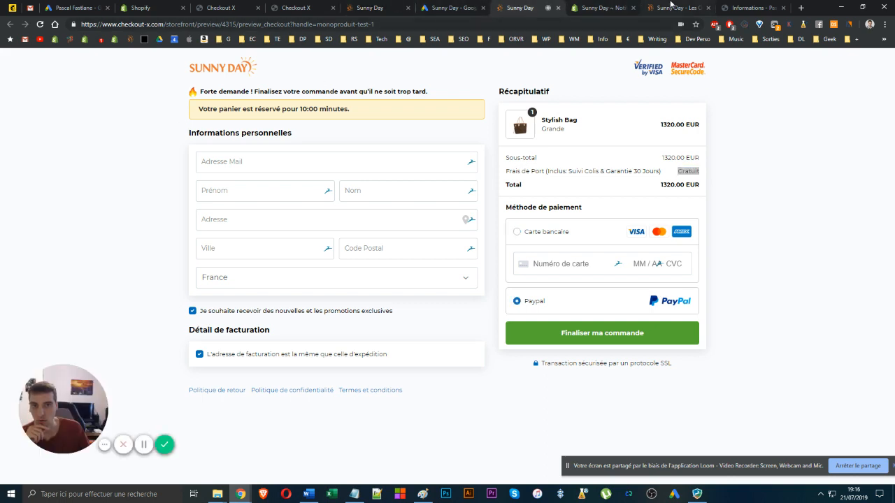
click(672, 8)
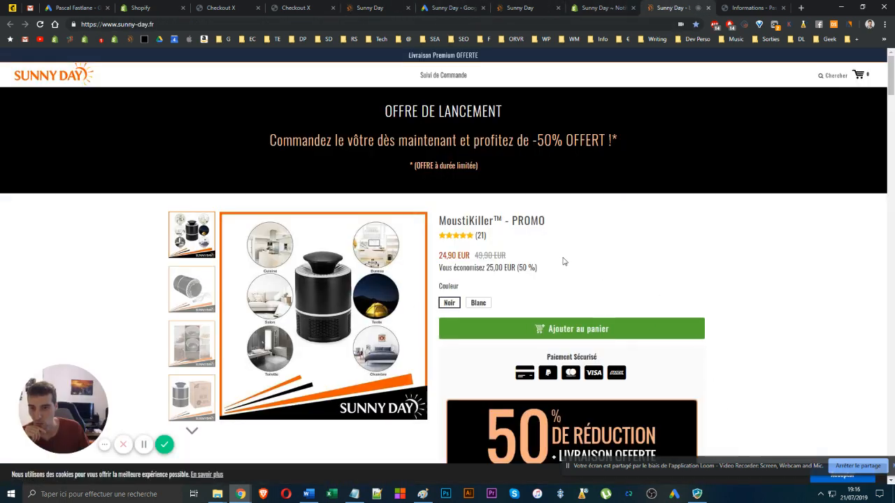
key(ctrl+shift+Tab)
key(ctrl+shift+Tab)
key(ctrl+shift+Tab)
key(ctrl+shift+Tab)
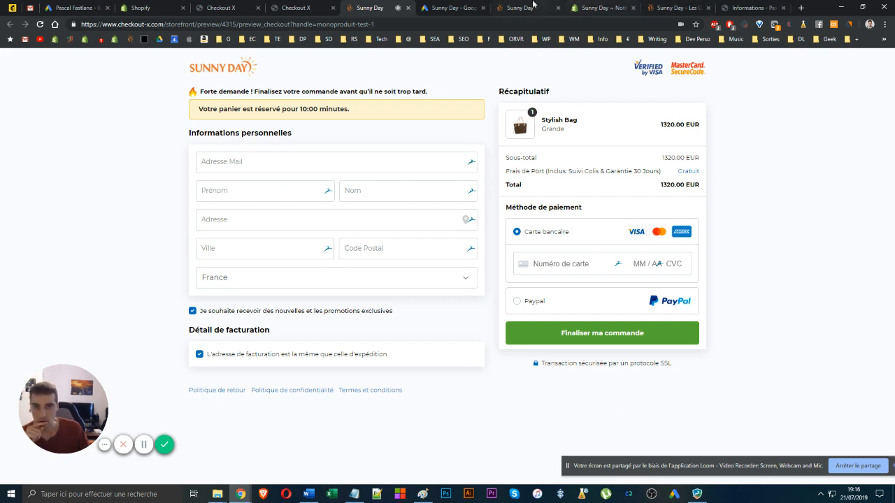
Examine the quantity offers and discount codes table on the Sunny Day storefront's MoustiKiller product page
click(674, 8)
scroll(528, 301, down, 13)
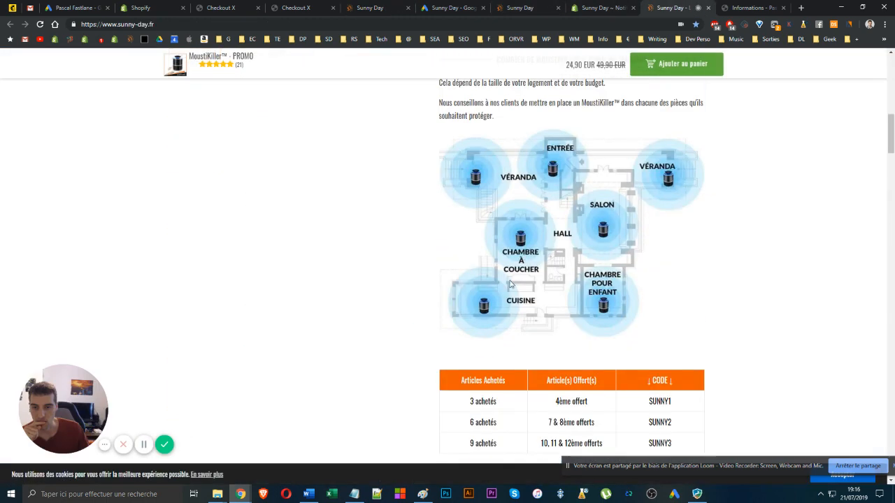
drag(453, 167, 637, 238)
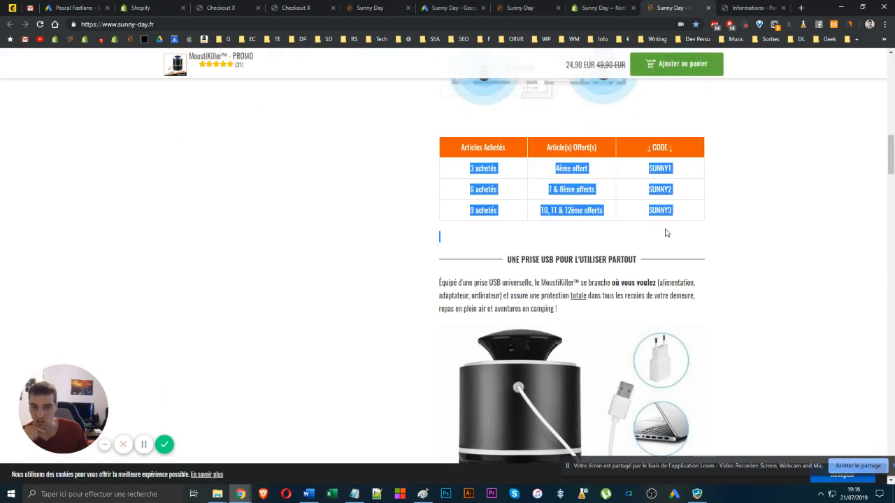
click(739, 185)
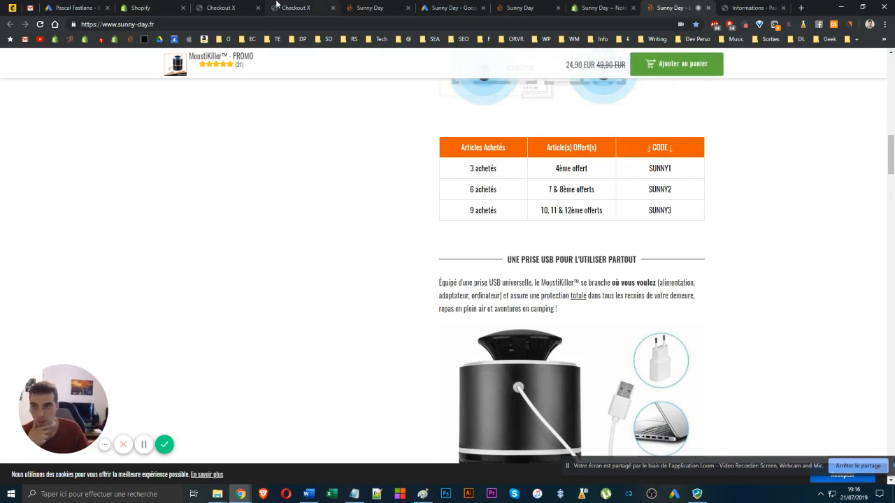
Switch to the Shopify admin's order confirmation template and close its email preview
click(331, 12)
click(360, 10)
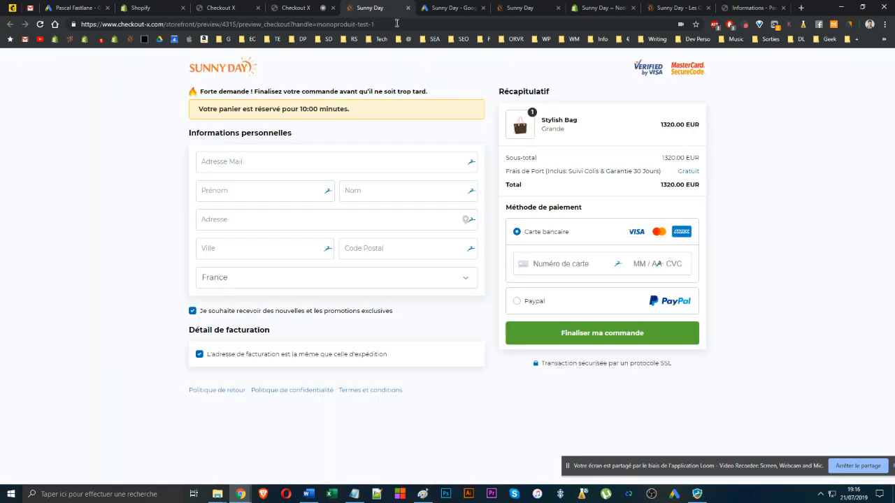
click(603, 7)
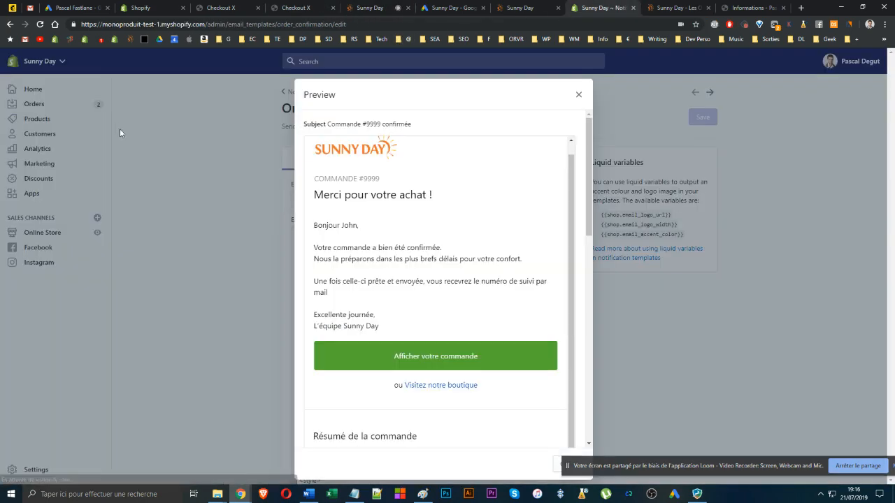
click(579, 95)
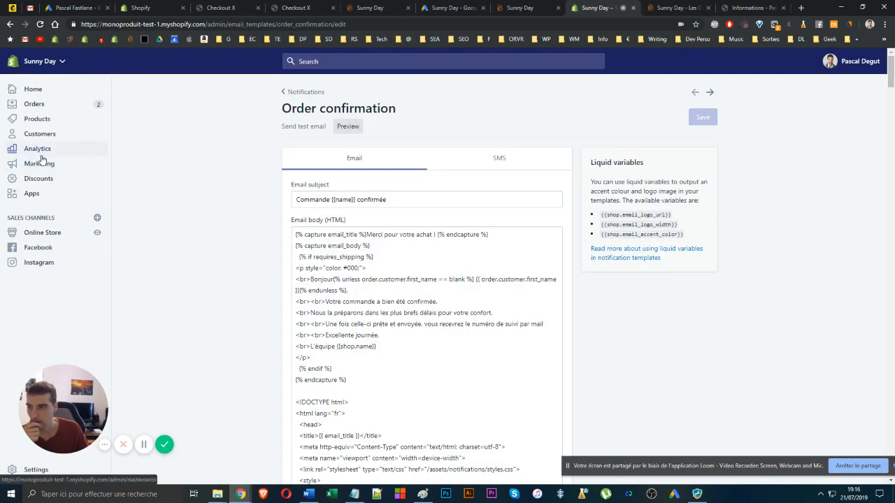
Open the SUNNY1 code in the store's discounts and examine its type, value, minimum requirements and summary
click(39, 179)
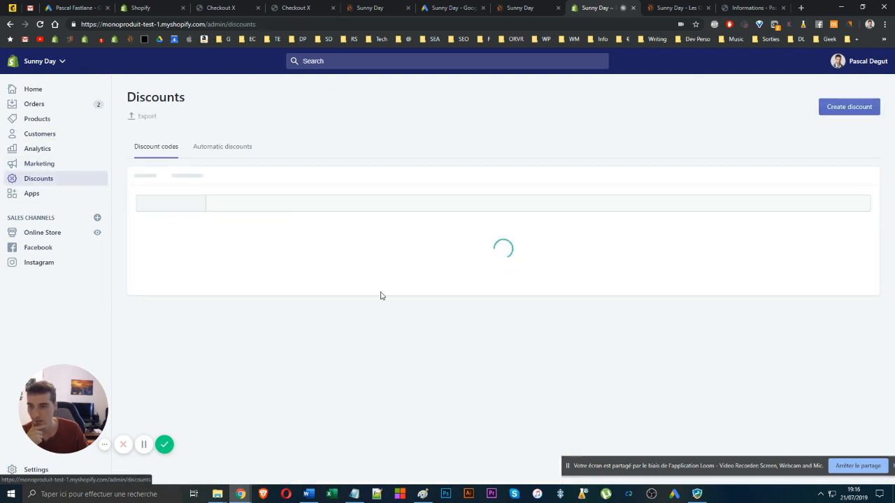
scroll(383, 299, down, 2)
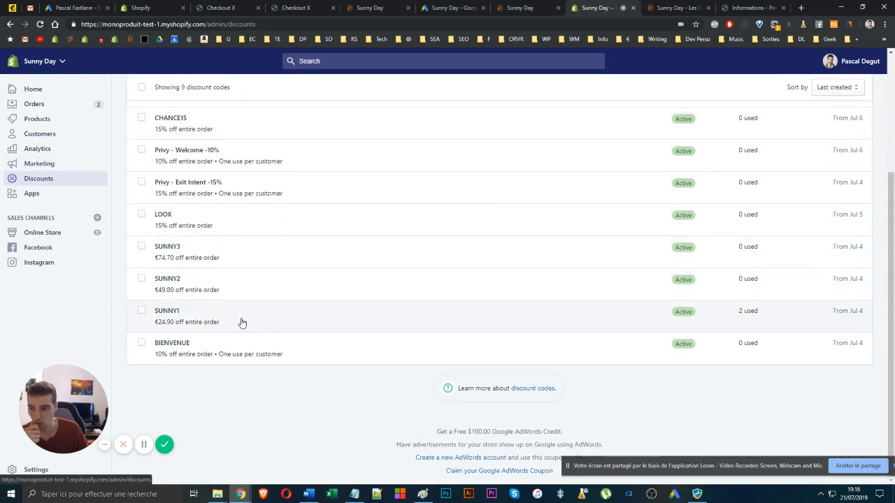
click(239, 321)
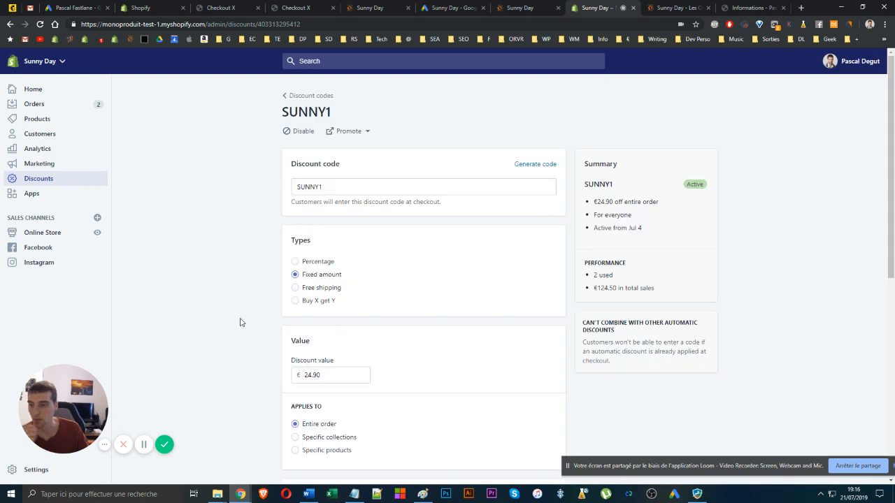
scroll(240, 320, down, 2)
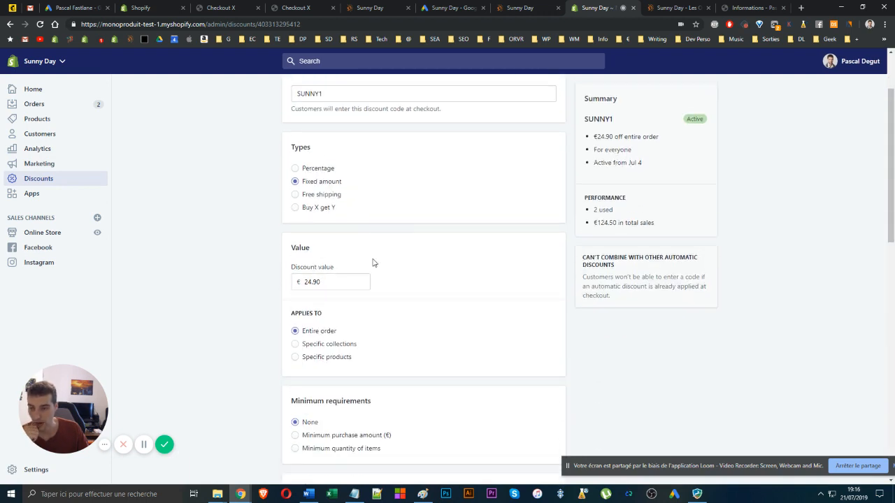
scroll(371, 262, down, 2)
scroll(373, 258, up, 1)
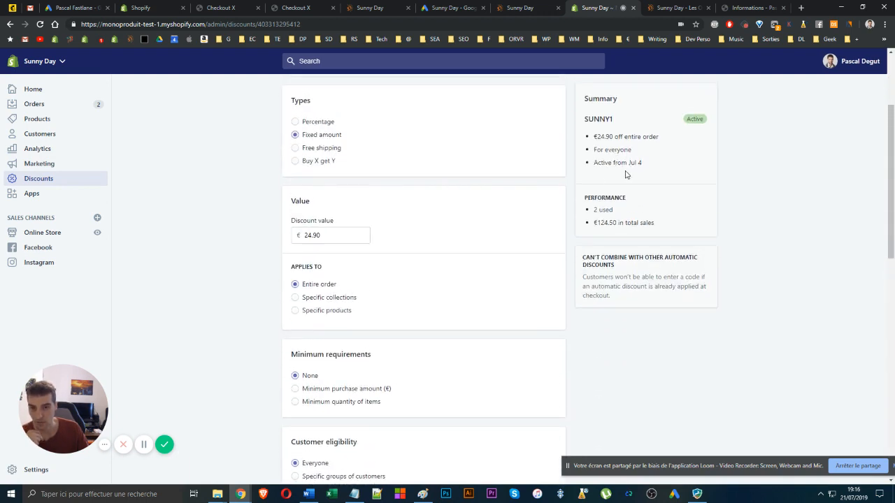
scroll(372, 297, down, 2)
scroll(342, 304, up, 2)
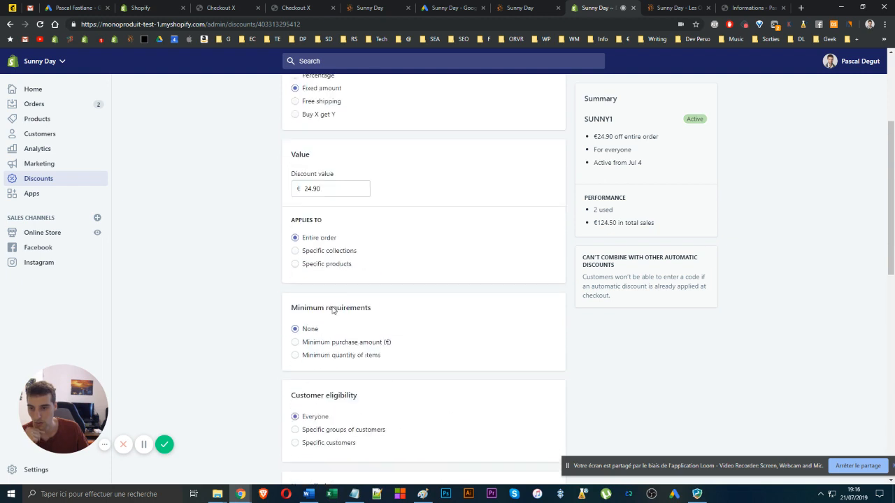
drag(329, 188, 262, 198)
scroll(274, 213, up, 1)
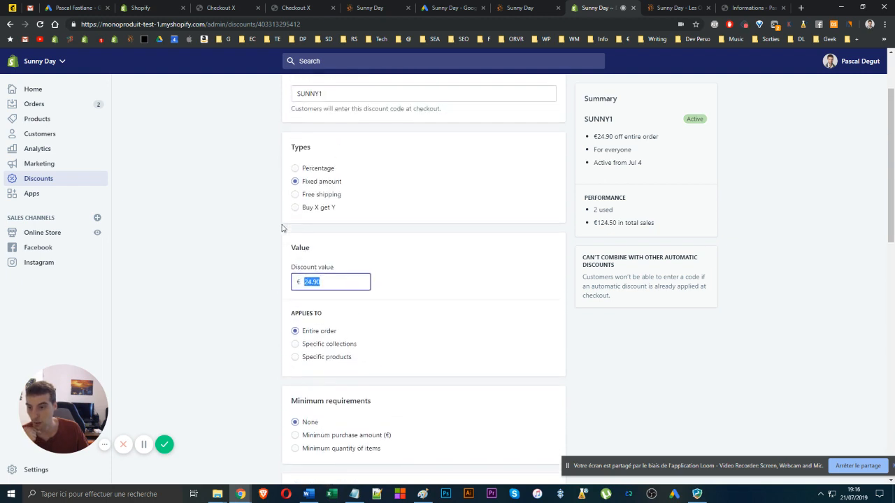
Try a minimum purchase amount as the SUNNY1 code's minimum requirement, and restore it to None
scroll(294, 273, down, 2)
click(295, 295)
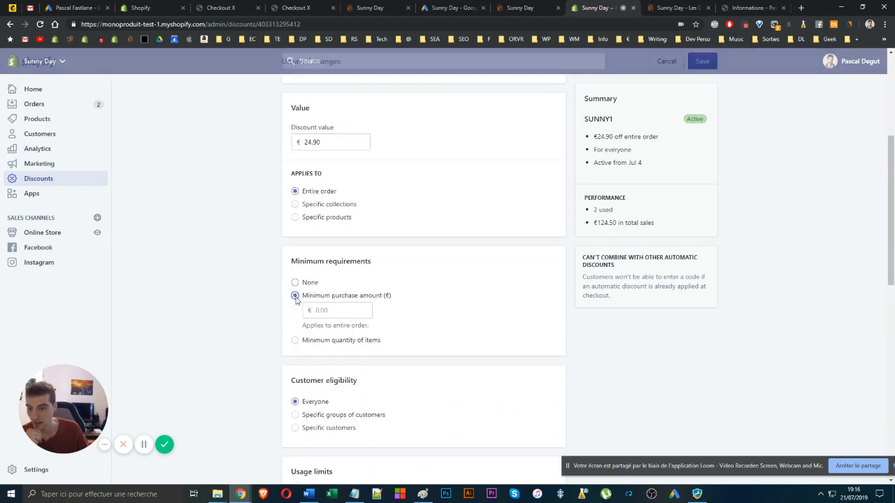
click(316, 309)
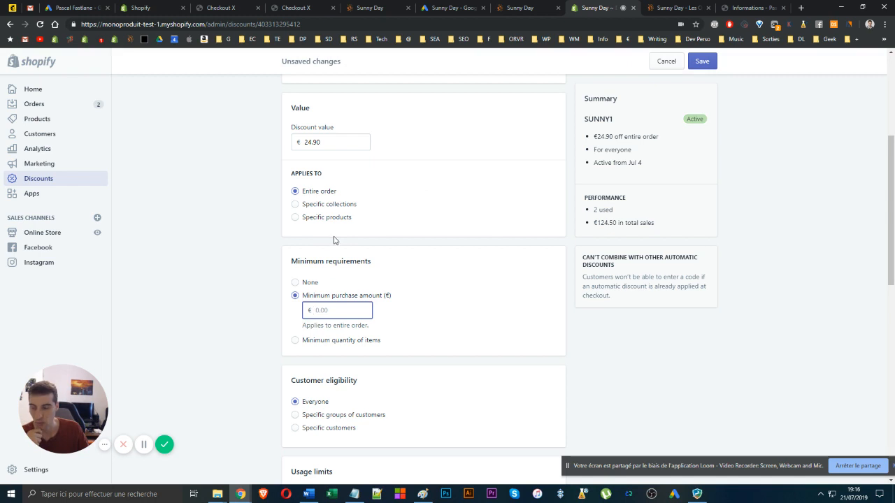
click(295, 283)
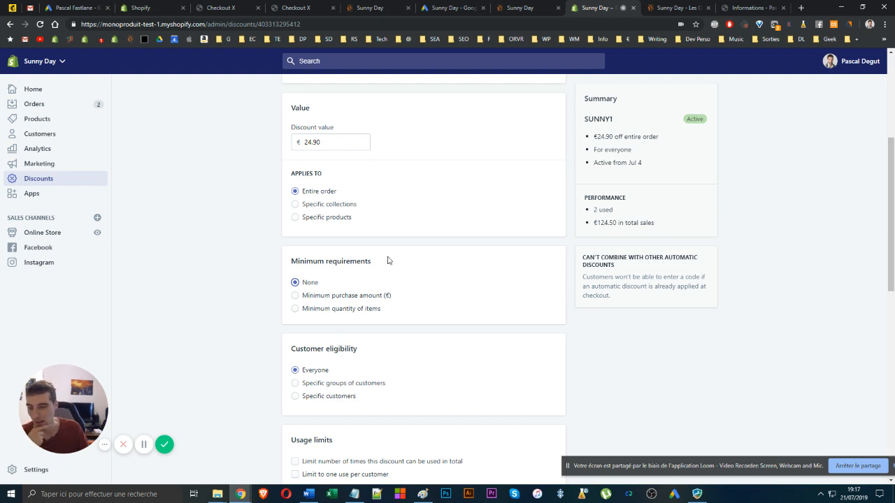
Return to the discount codes list and check the cart on the Sunny Day storefront
scroll(387, 260, up, 4)
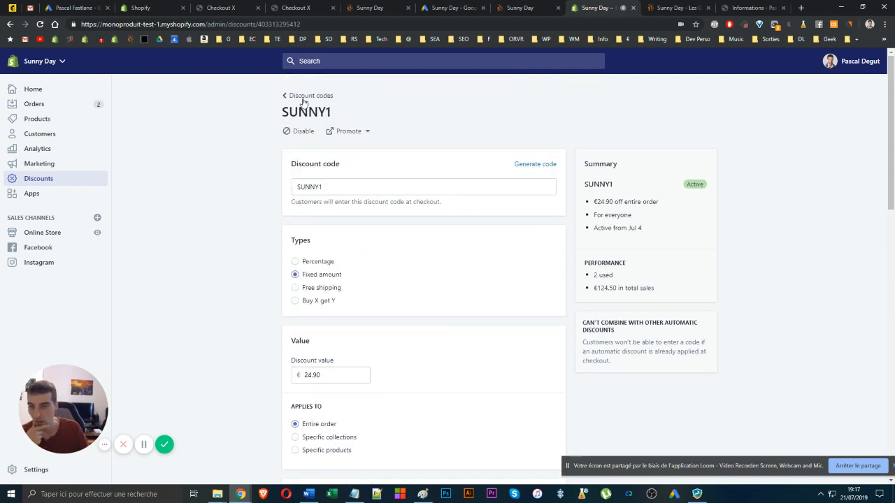
click(306, 95)
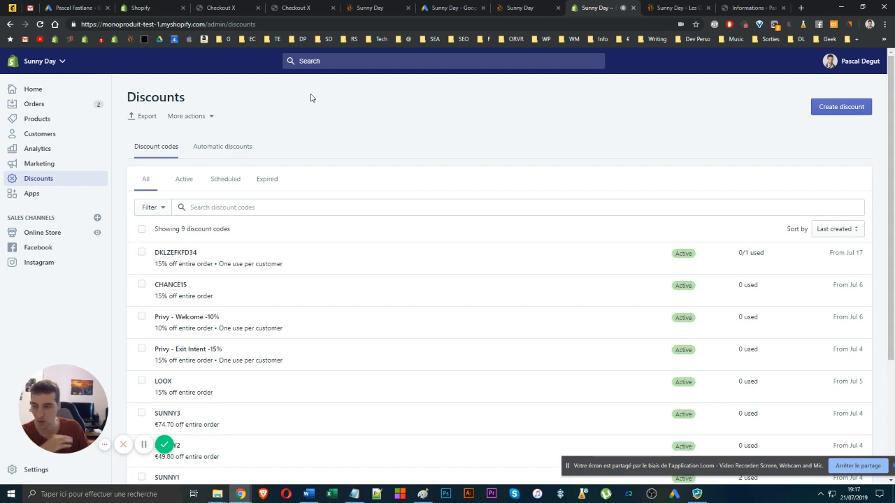
click(389, 5)
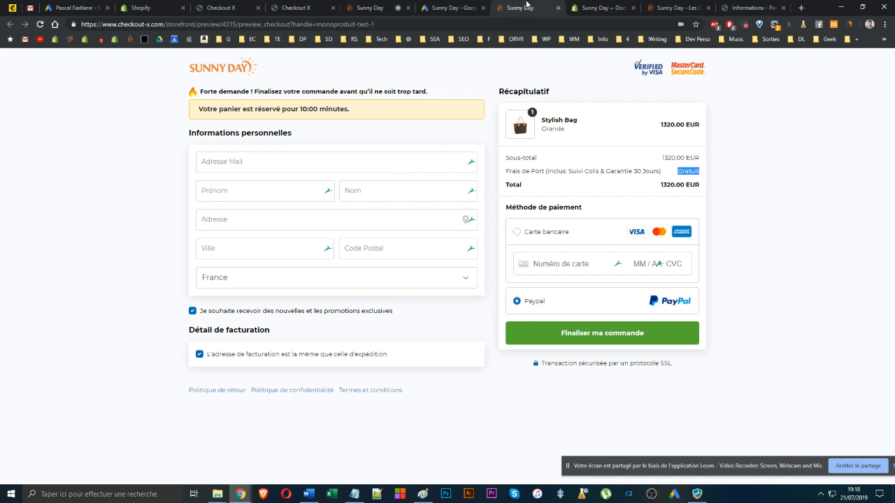
click(674, 8)
scroll(721, 331, up, 10)
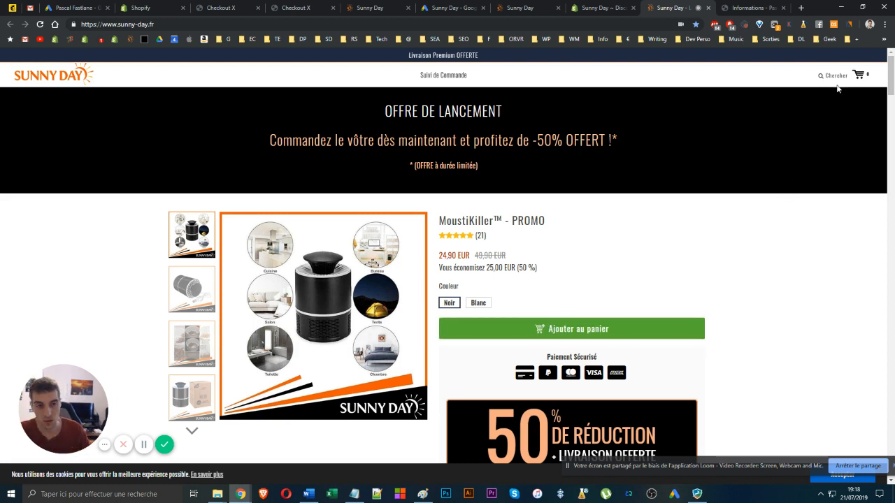
click(858, 74)
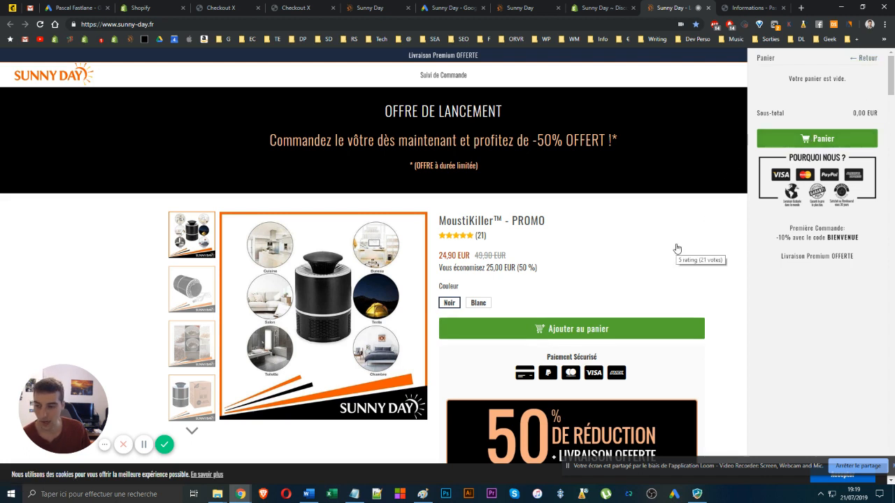
click(135, 172)
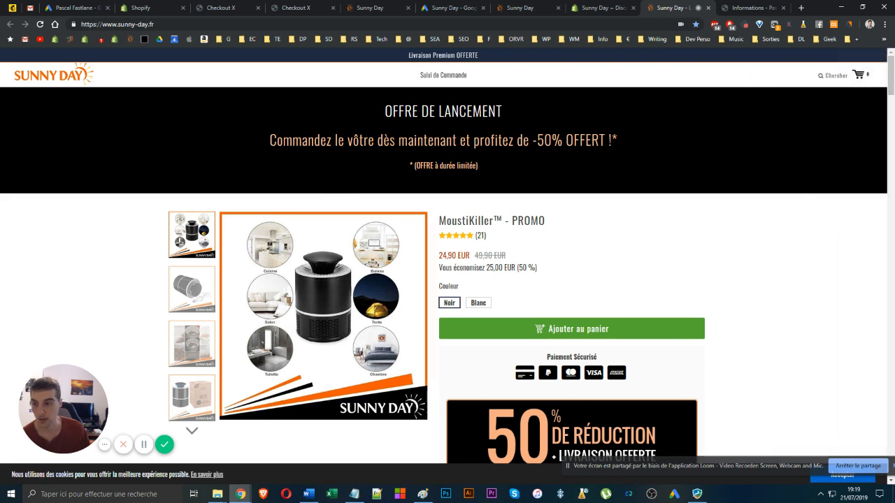
Review the Google Ads conversion tag page, both checkout previews and the MoustiKiller product page, ending on the first preview
click(455, 8)
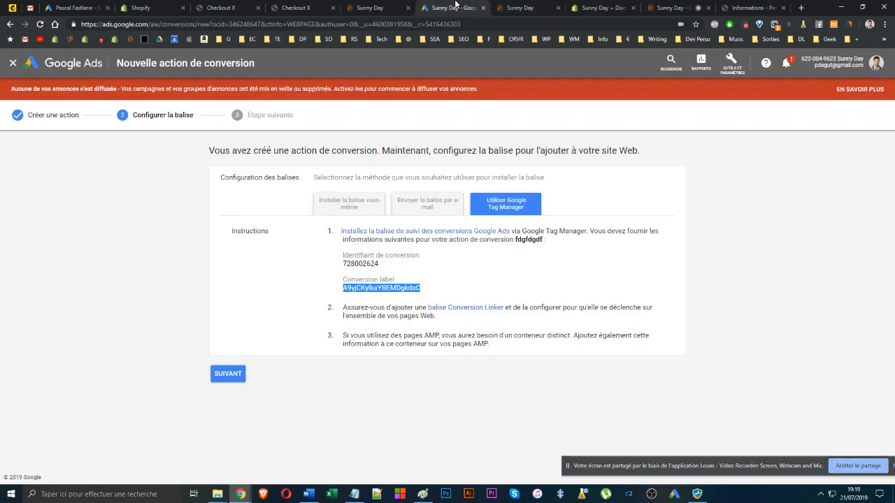
click(371, 7)
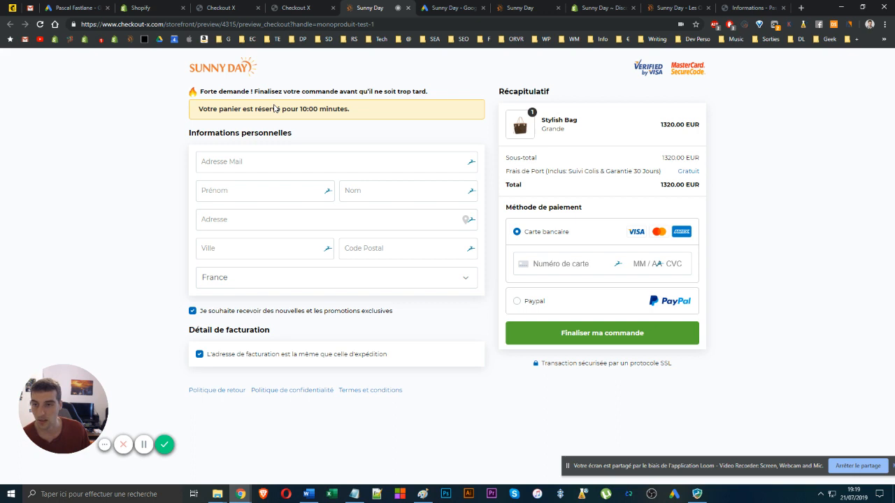
click(520, 8)
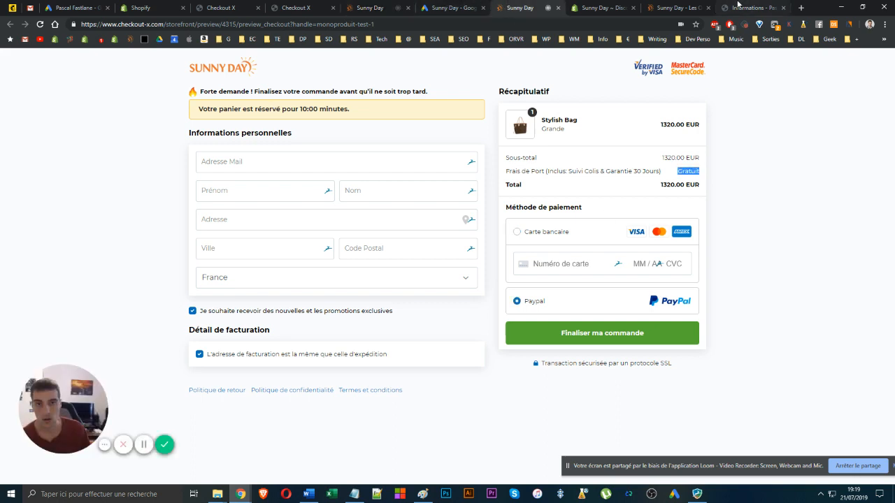
click(674, 8)
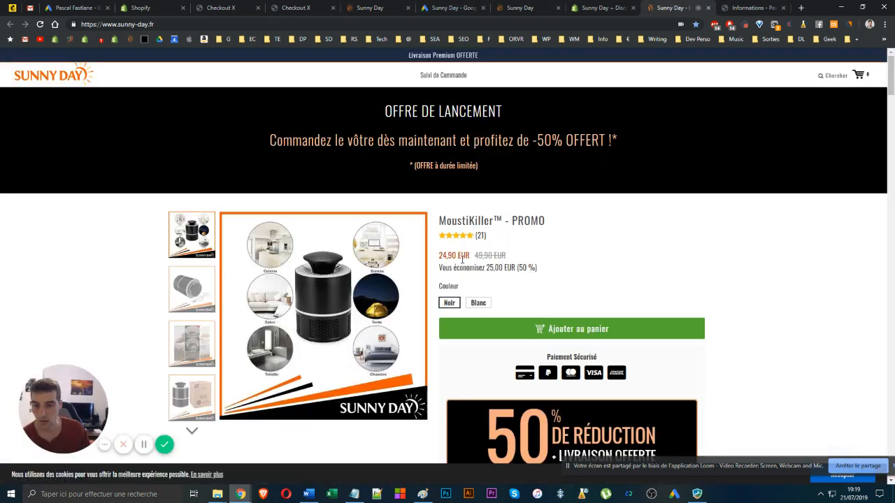
drag(462, 259, 617, 233)
click(611, 254)
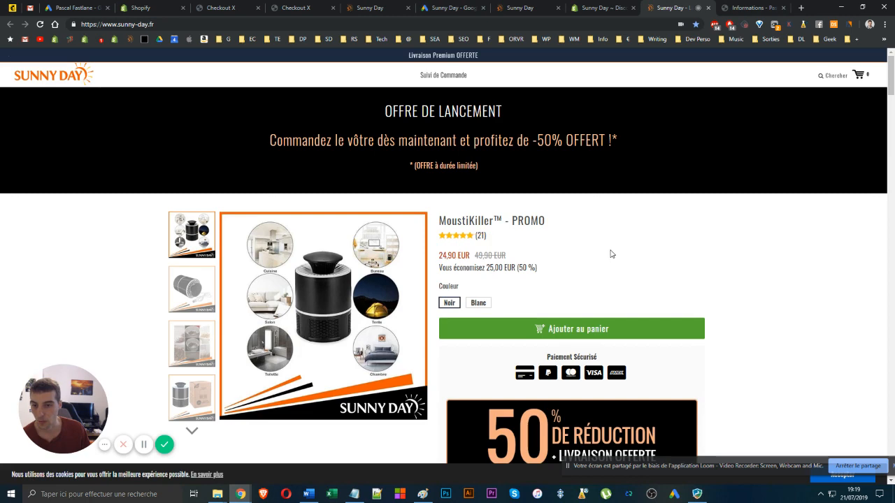
click(350, 7)
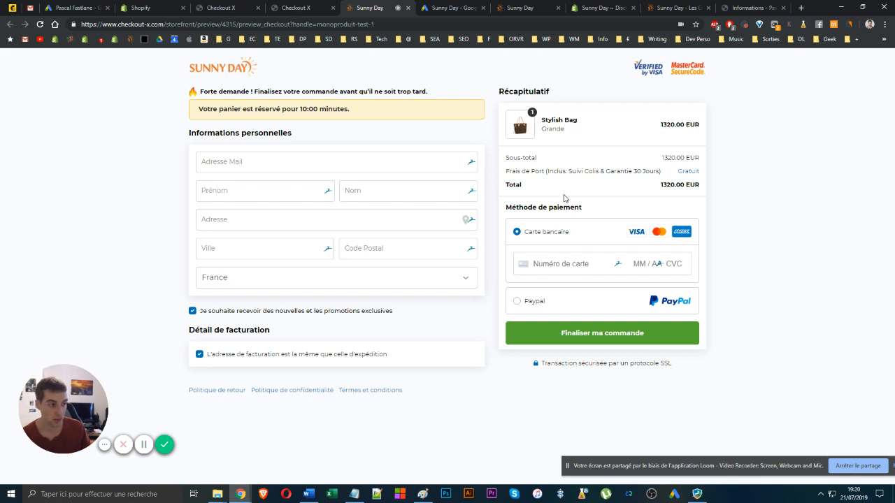
Open the bookmarked consultant website in a new tab and show its Audit Vidéo (20 Min) offer
click(355, 494)
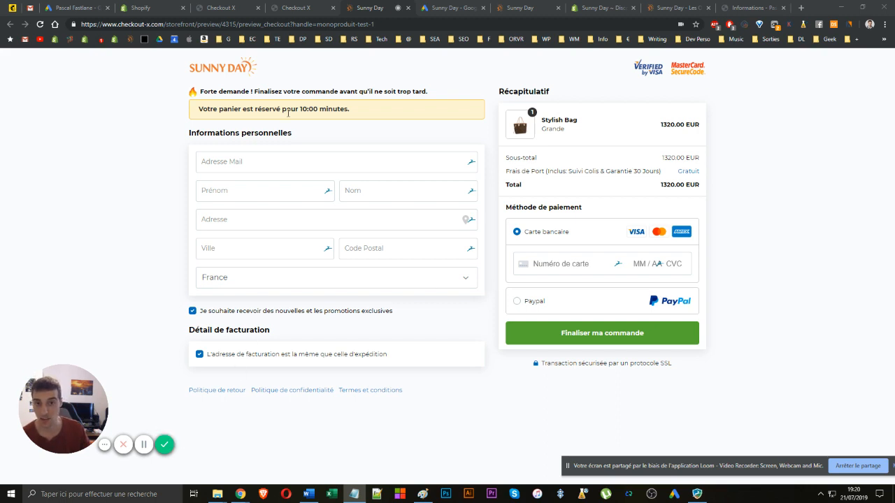
right_click(100, 41)
click(113, 47)
click(748, 7)
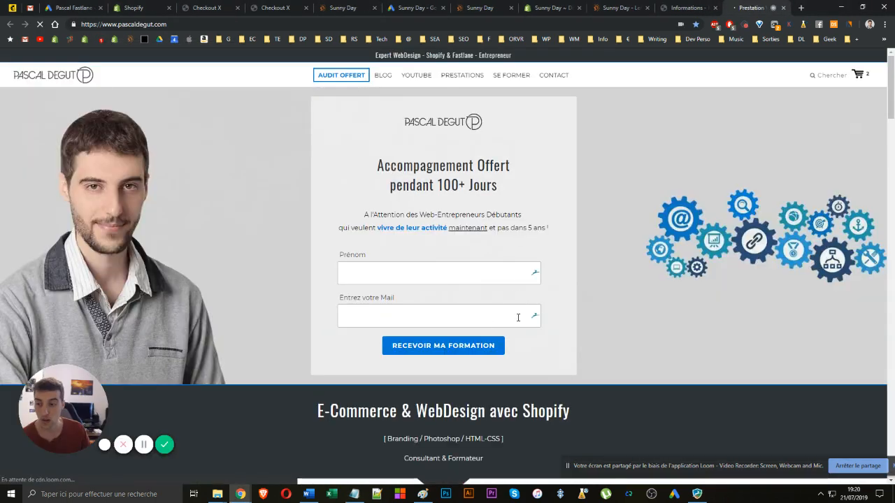
scroll(520, 318, down, 10)
scroll(527, 322, down, 12)
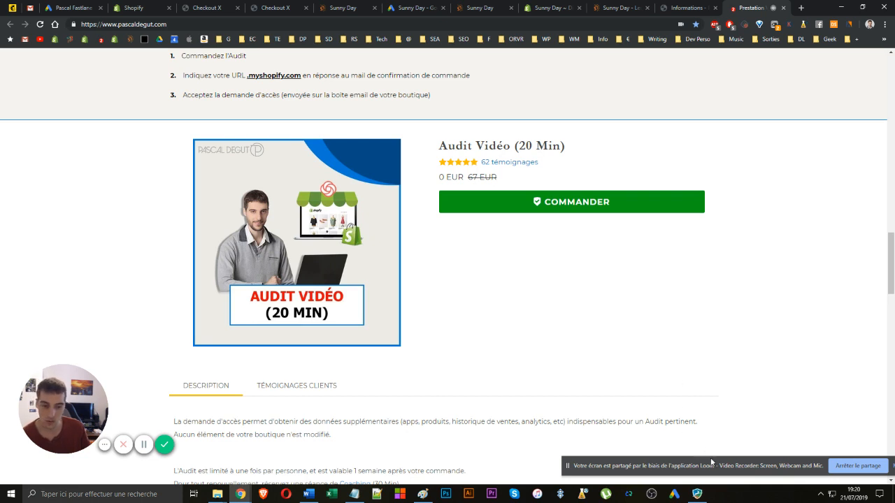
drag(708, 464, 673, 467)
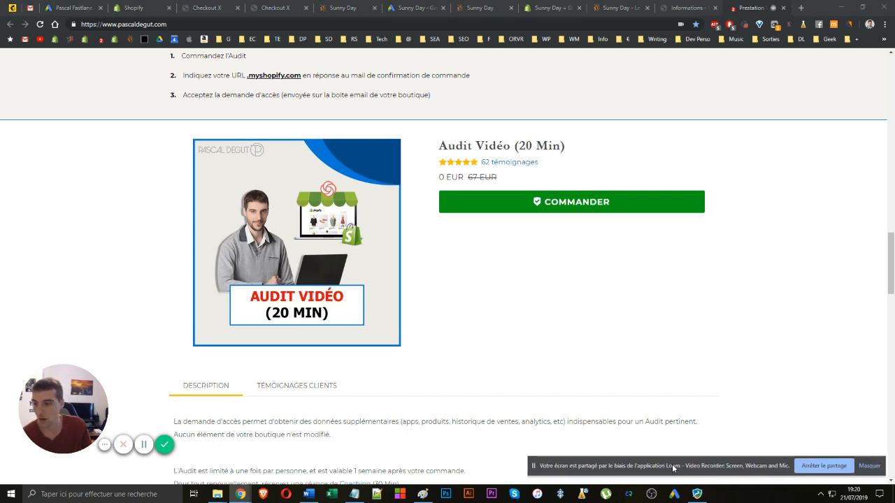